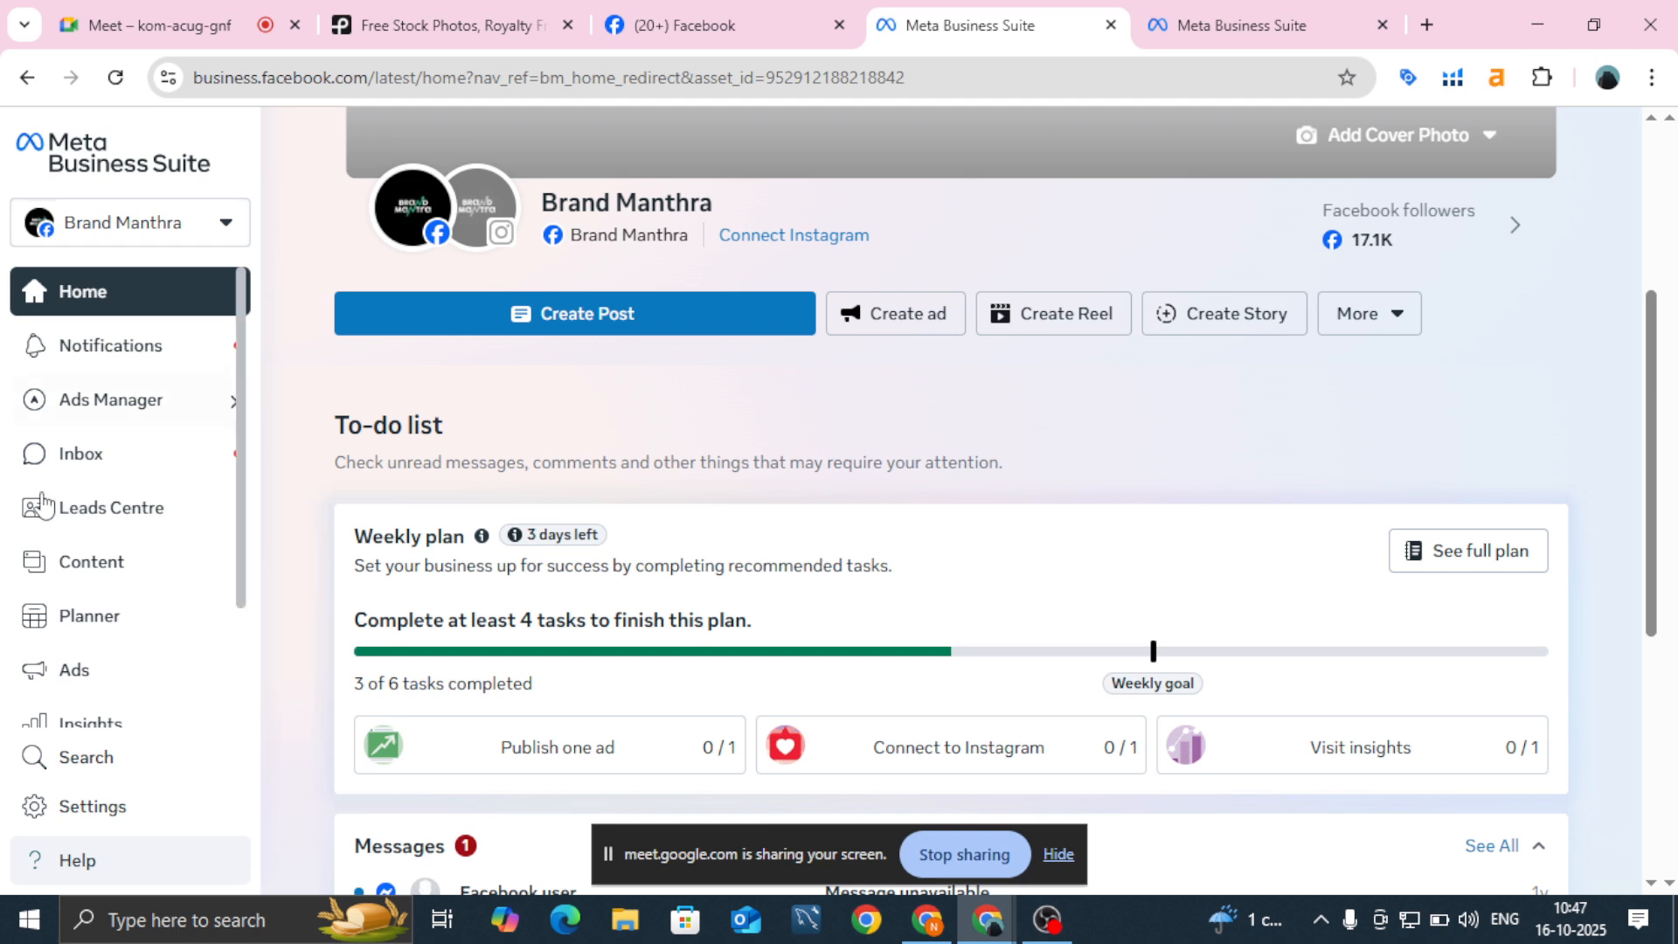
Step: Open the Planner, then load business.facebook.com/settings in the other Business Suite tab
{"action": "left_click", "coordinate": [85, 623]}
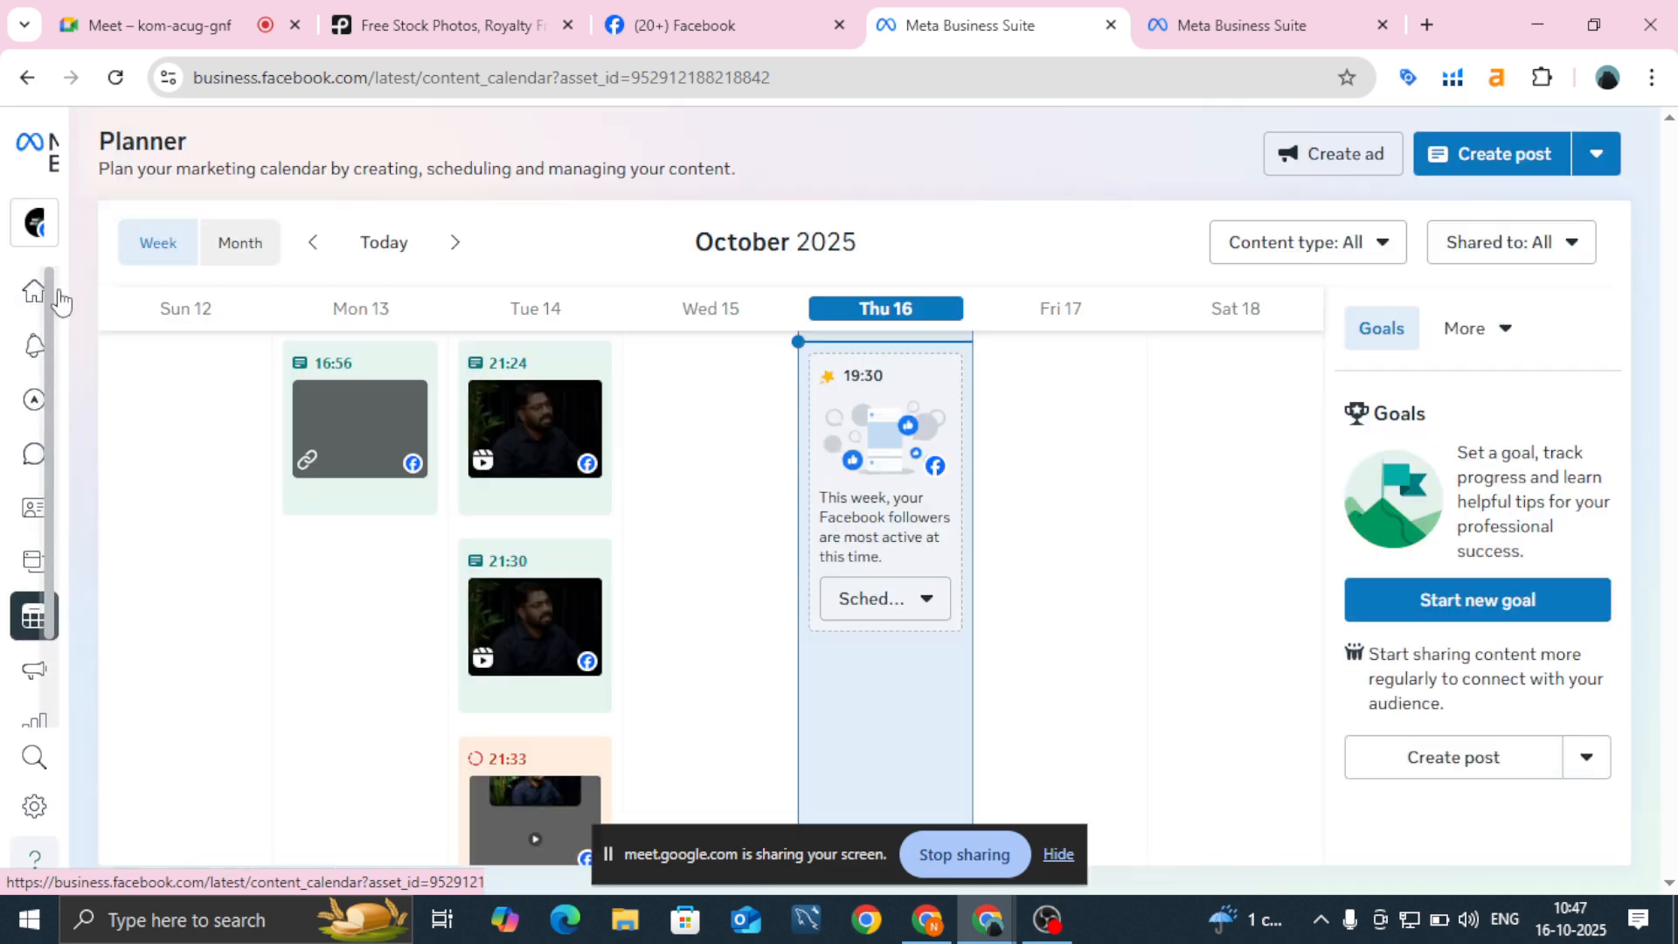
{"action": "mouse_move", "coordinate": [61, 301]}
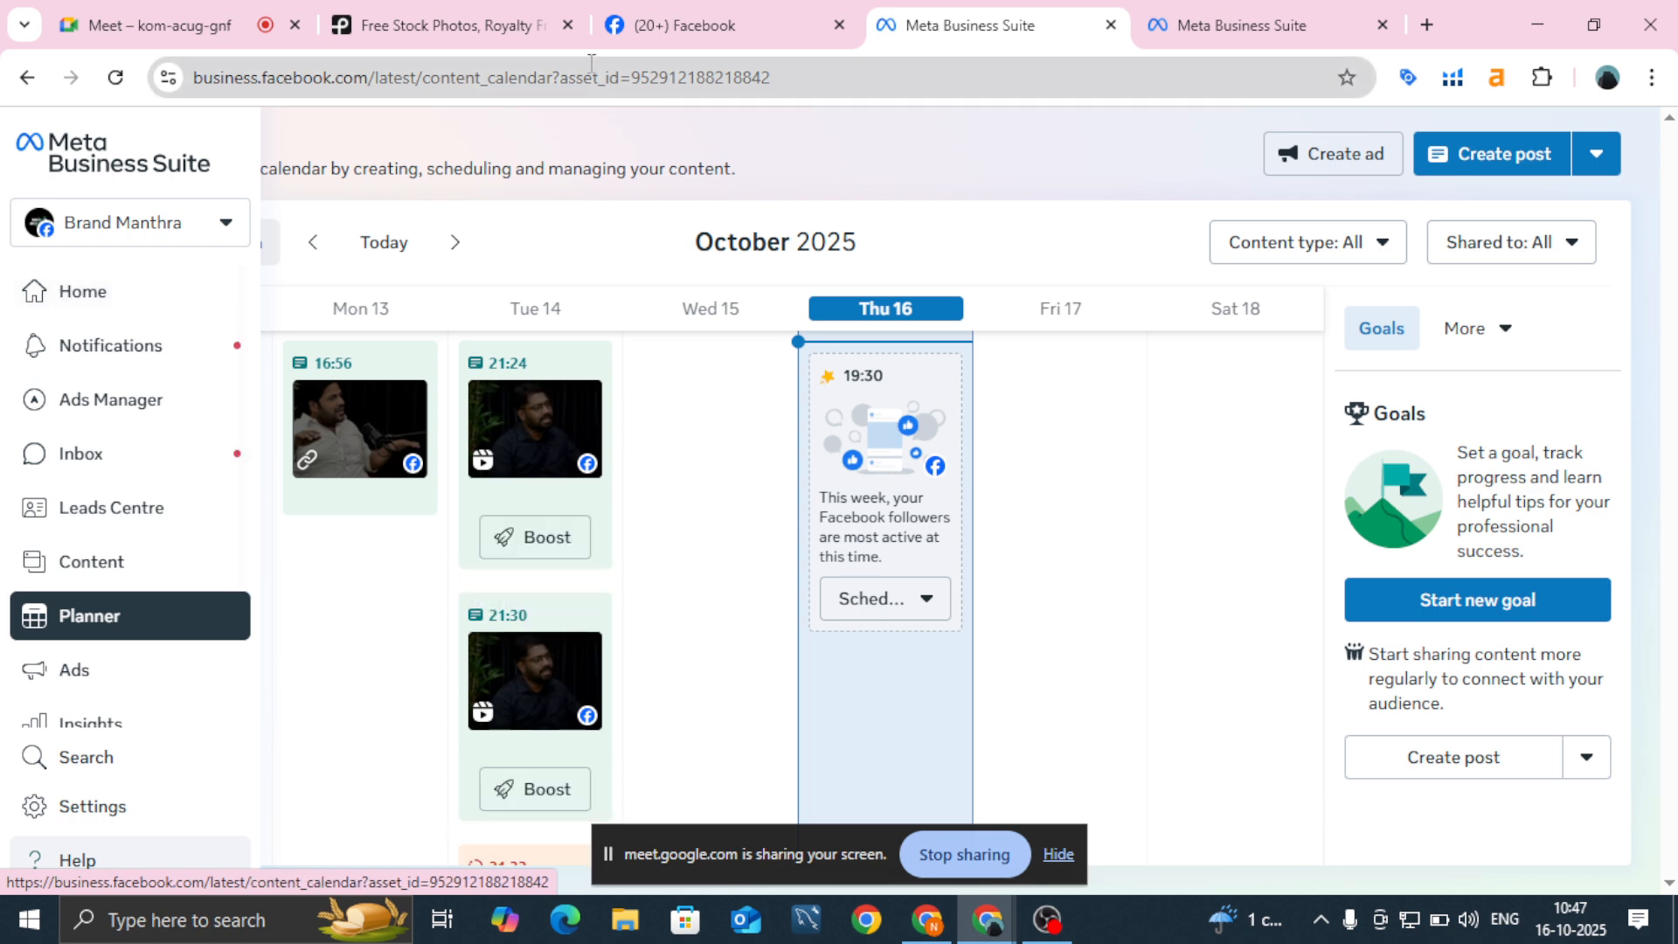
{"action": "left_click", "coordinate": [1229, 38]}
{"action": "left_click", "coordinate": [978, 78]}
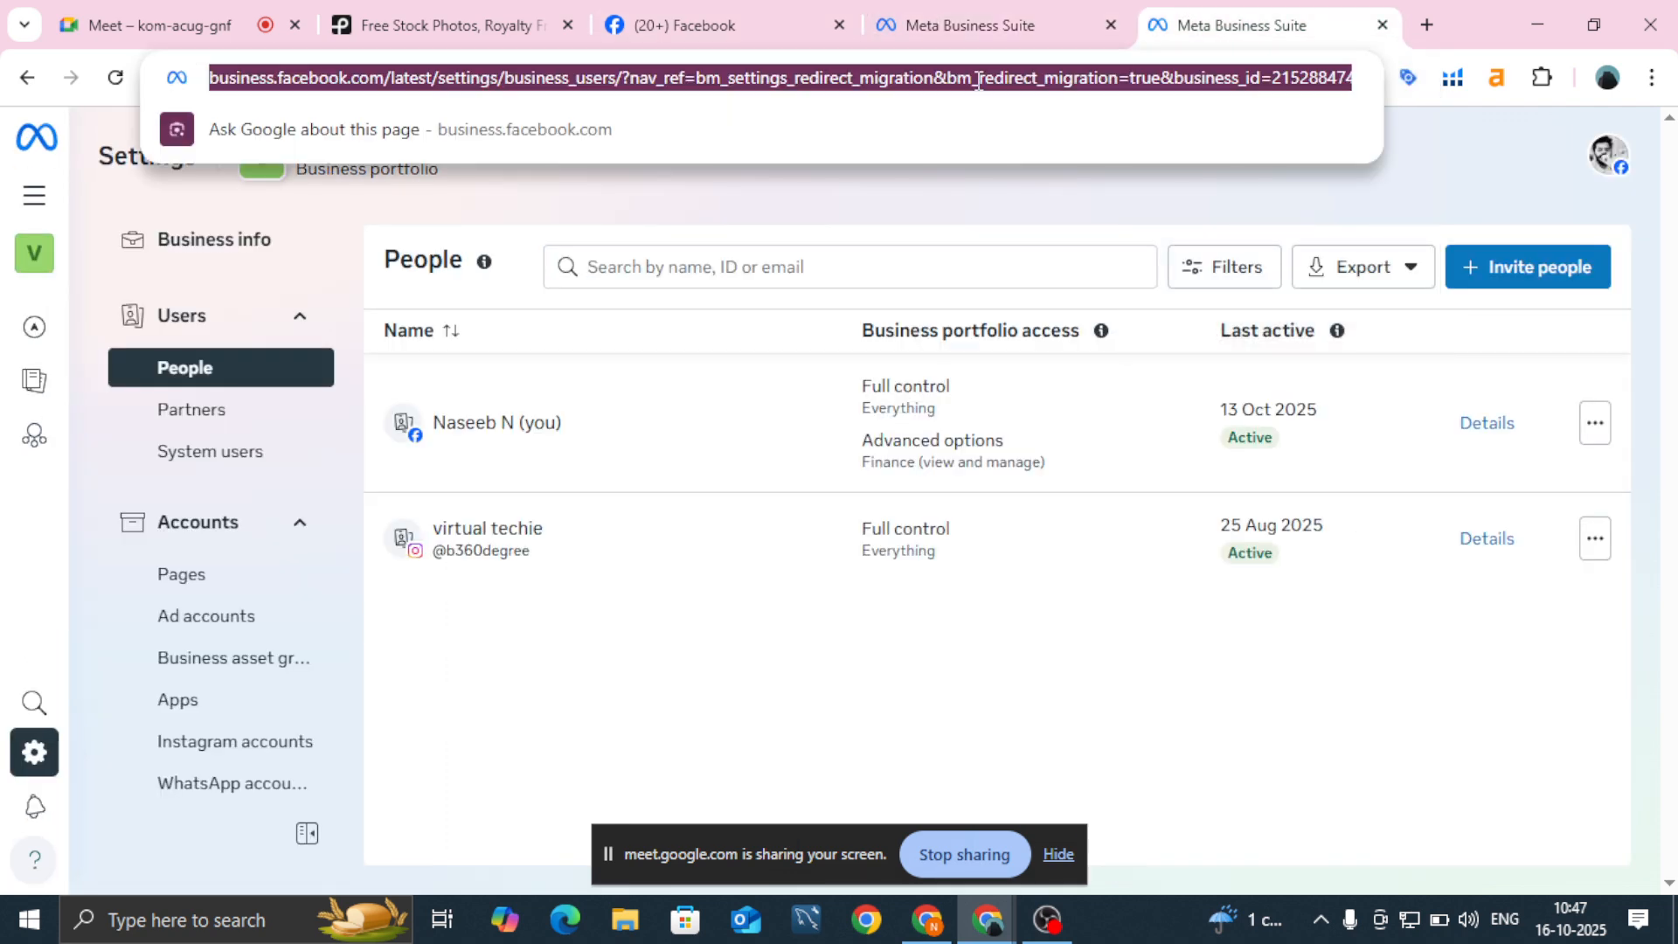
{"action": "type", "text": "bu"}
{"action": "key", "text": "Right"}
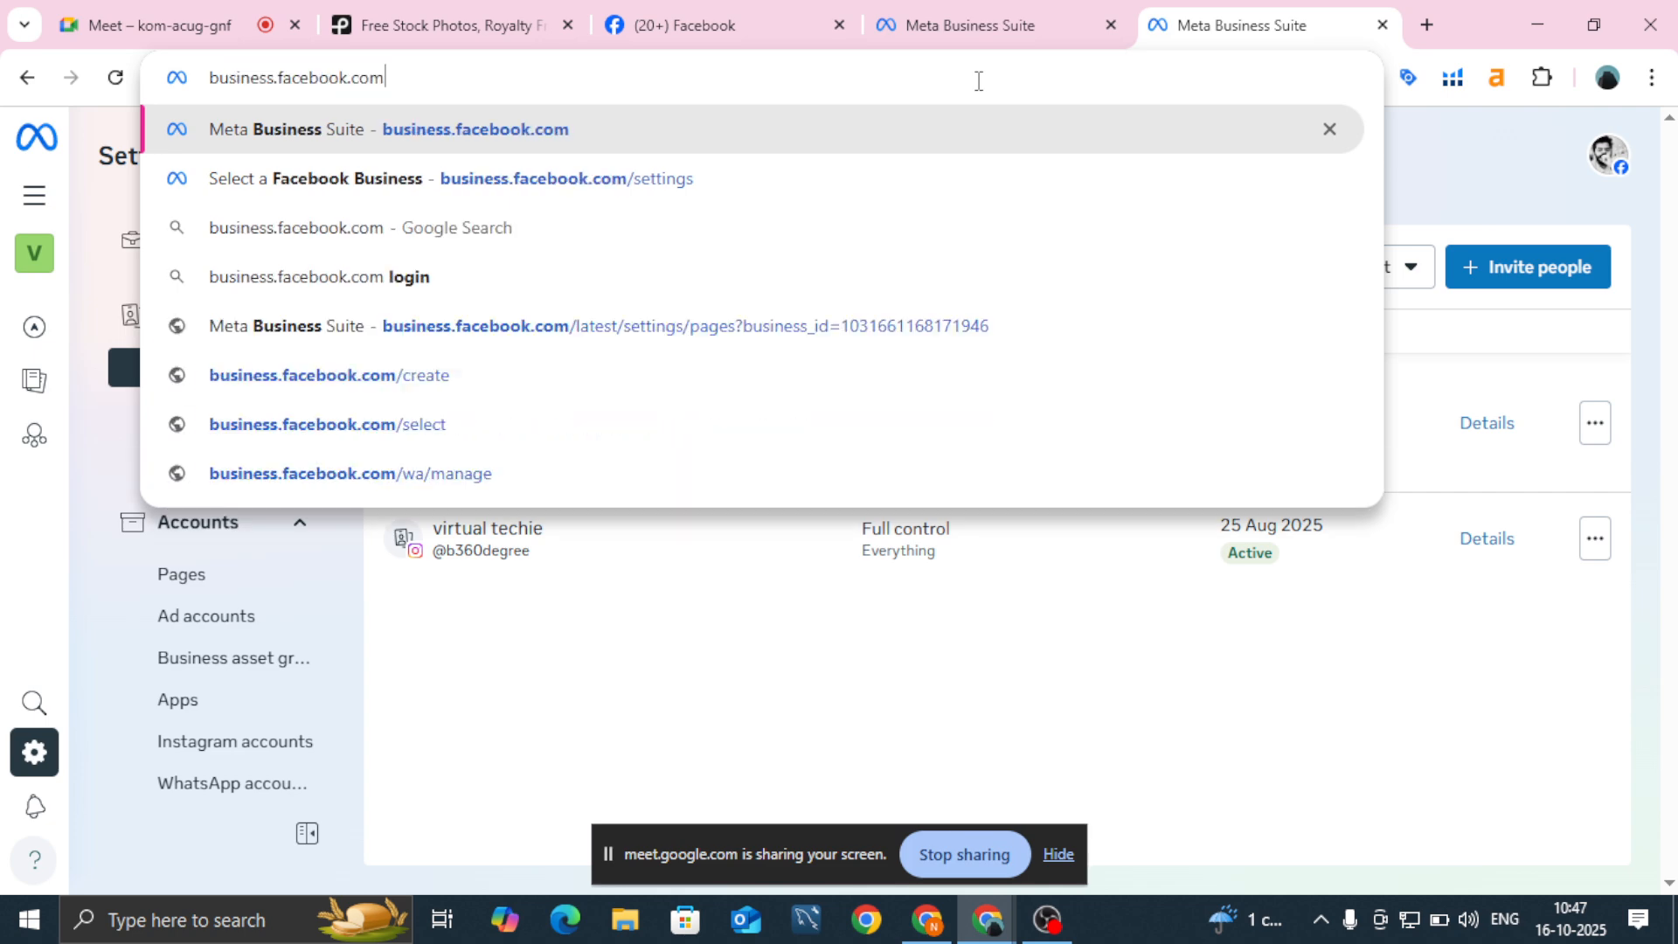
{"action": "type", "text": "/se"}
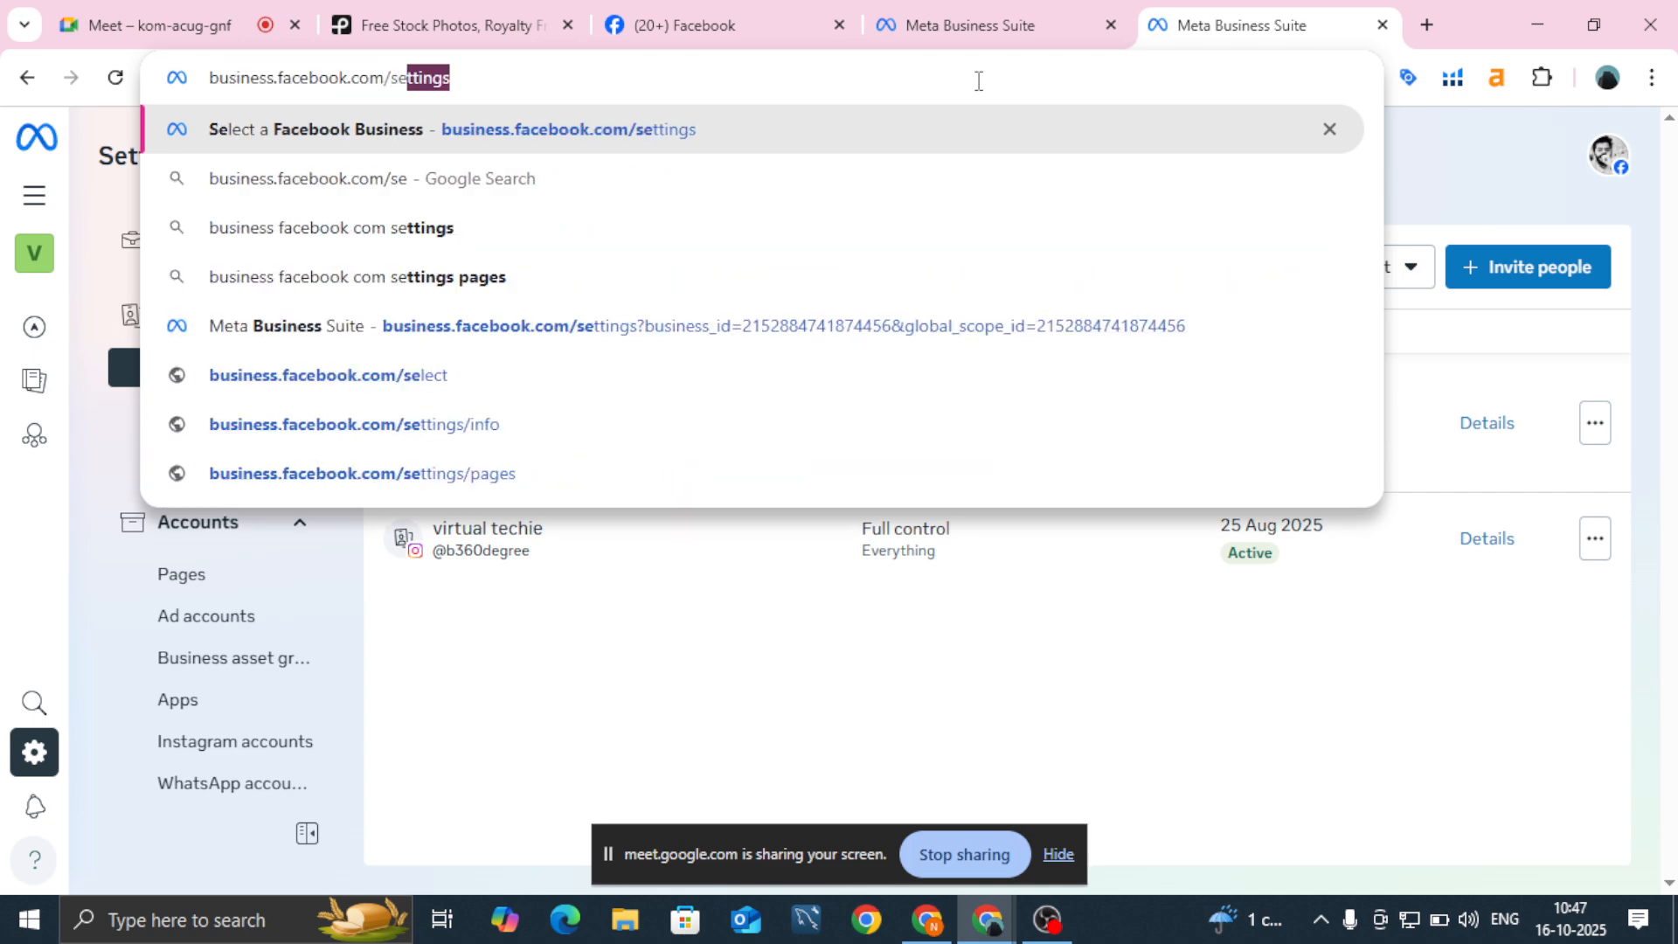
{"action": "key", "text": "Return"}
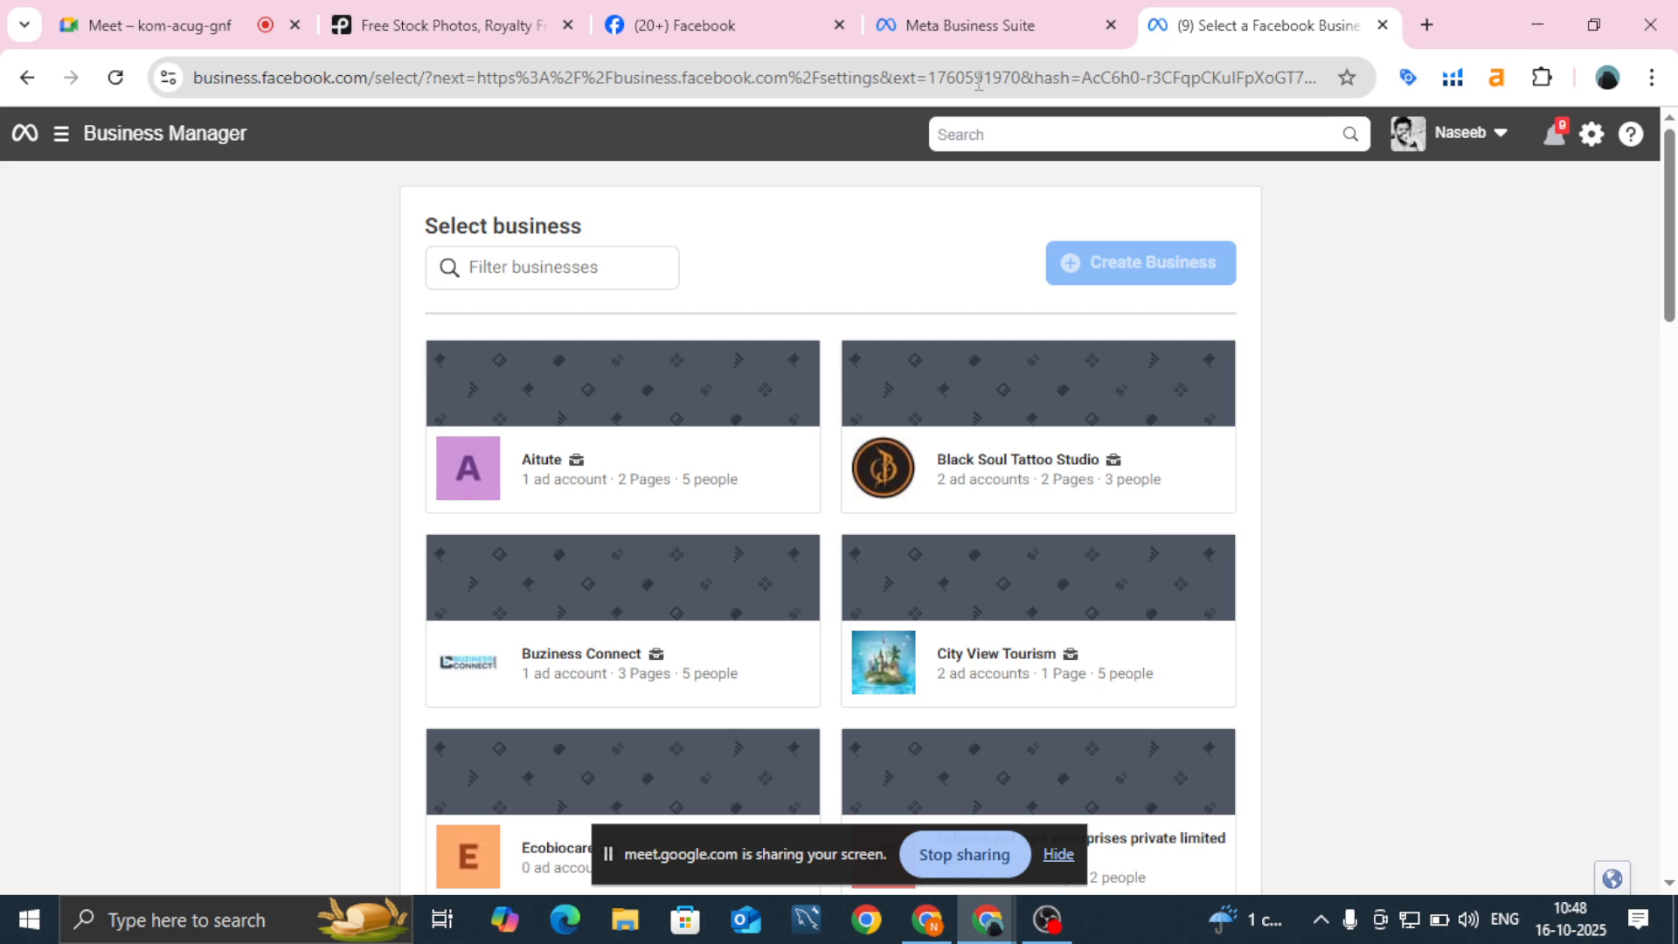
Step: Choose the virtual techie portfolio from the business list and dismiss the Instagram accounts notice
{"action": "scroll", "coordinate": [711, 371], "scroll_direction": "down", "scroll_amount": 10}
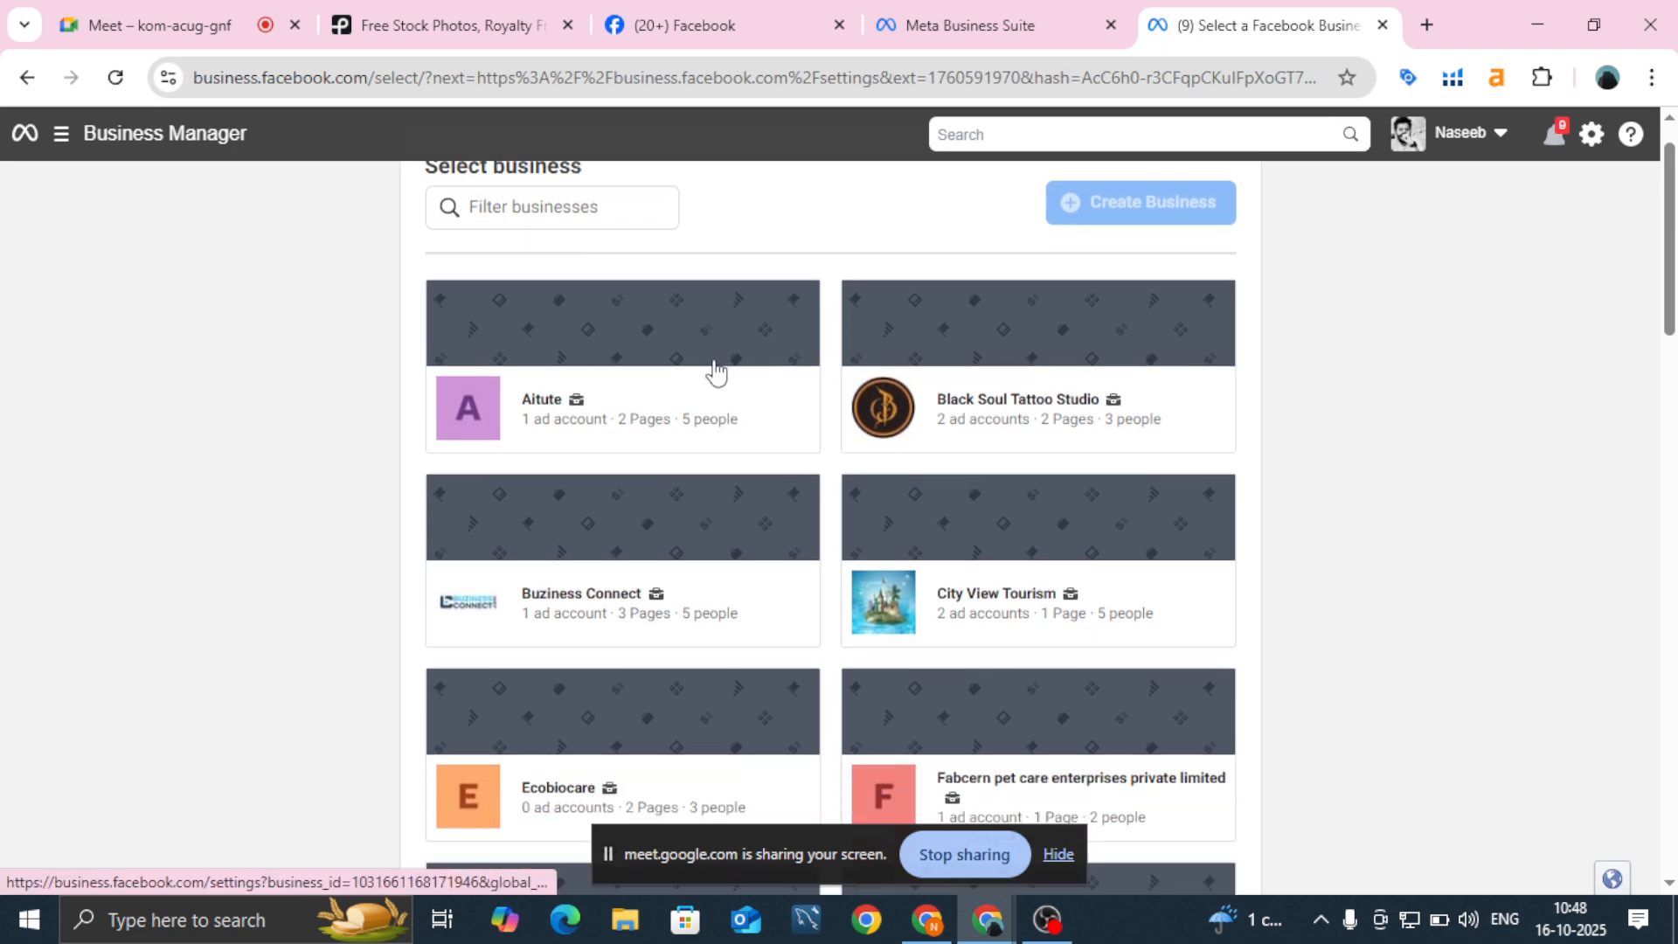
{"action": "scroll", "coordinate": [715, 372], "scroll_direction": "down", "scroll_amount": 15}
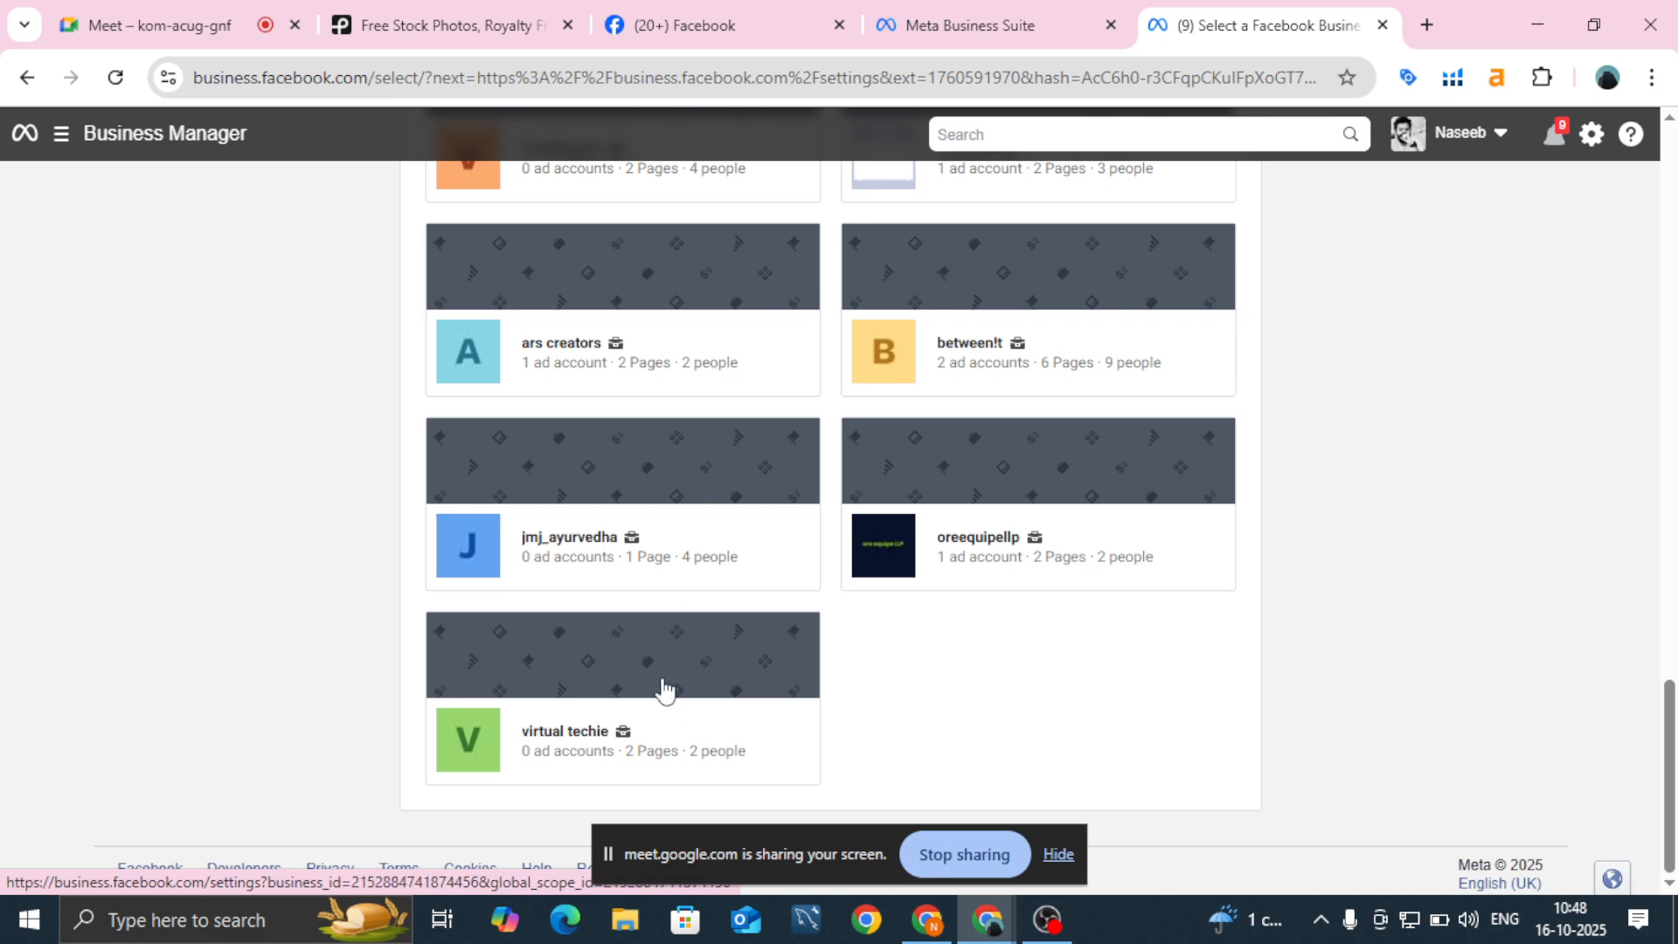
{"action": "scroll", "coordinate": [666, 689], "scroll_direction": "up", "scroll_amount": 20}
{"action": "scroll", "coordinate": [666, 689], "scroll_direction": "down", "scroll_amount": 20}
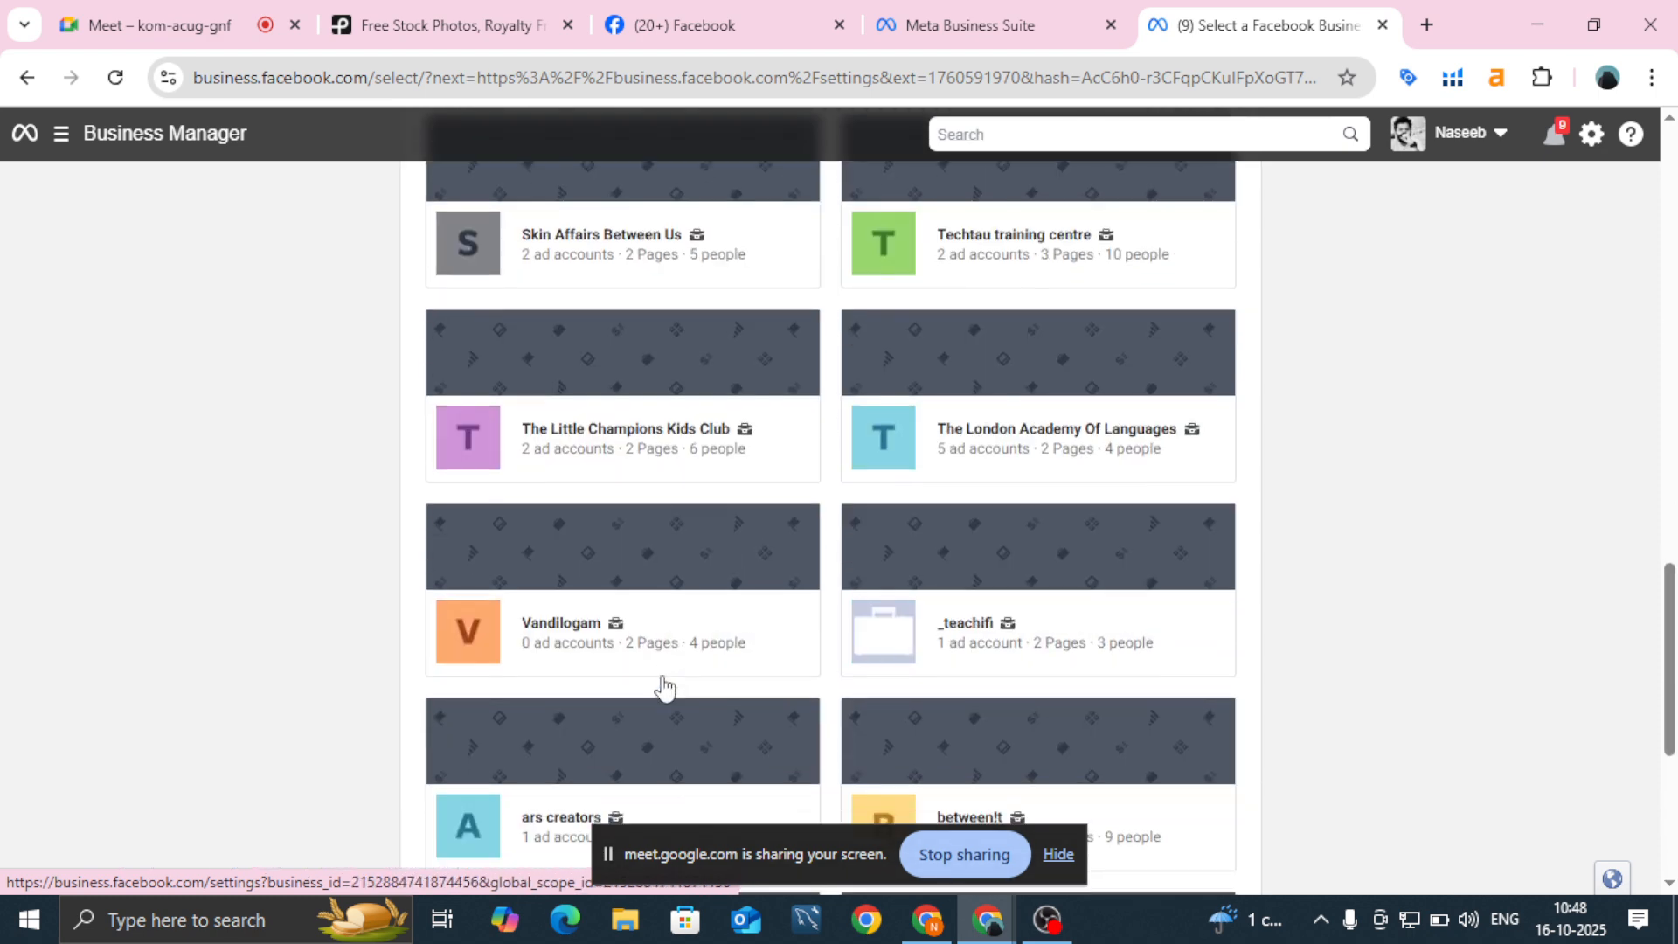
{"action": "scroll", "coordinate": [665, 688], "scroll_direction": "down", "scroll_amount": 4}
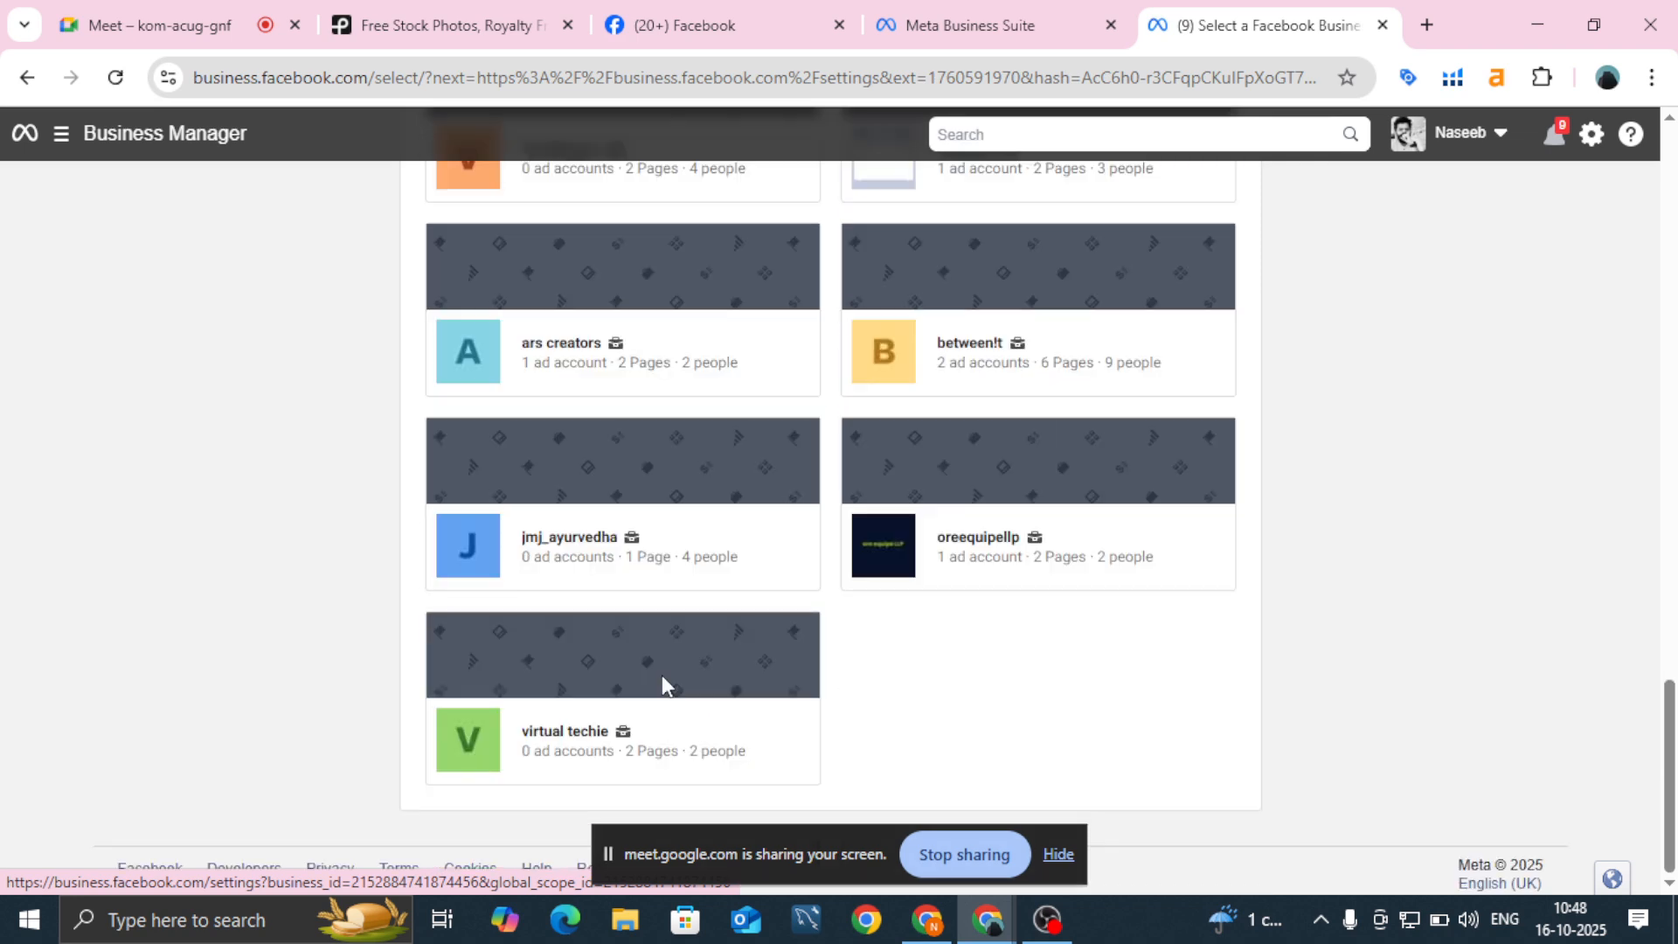
{"action": "left_click", "coordinate": [663, 676]}
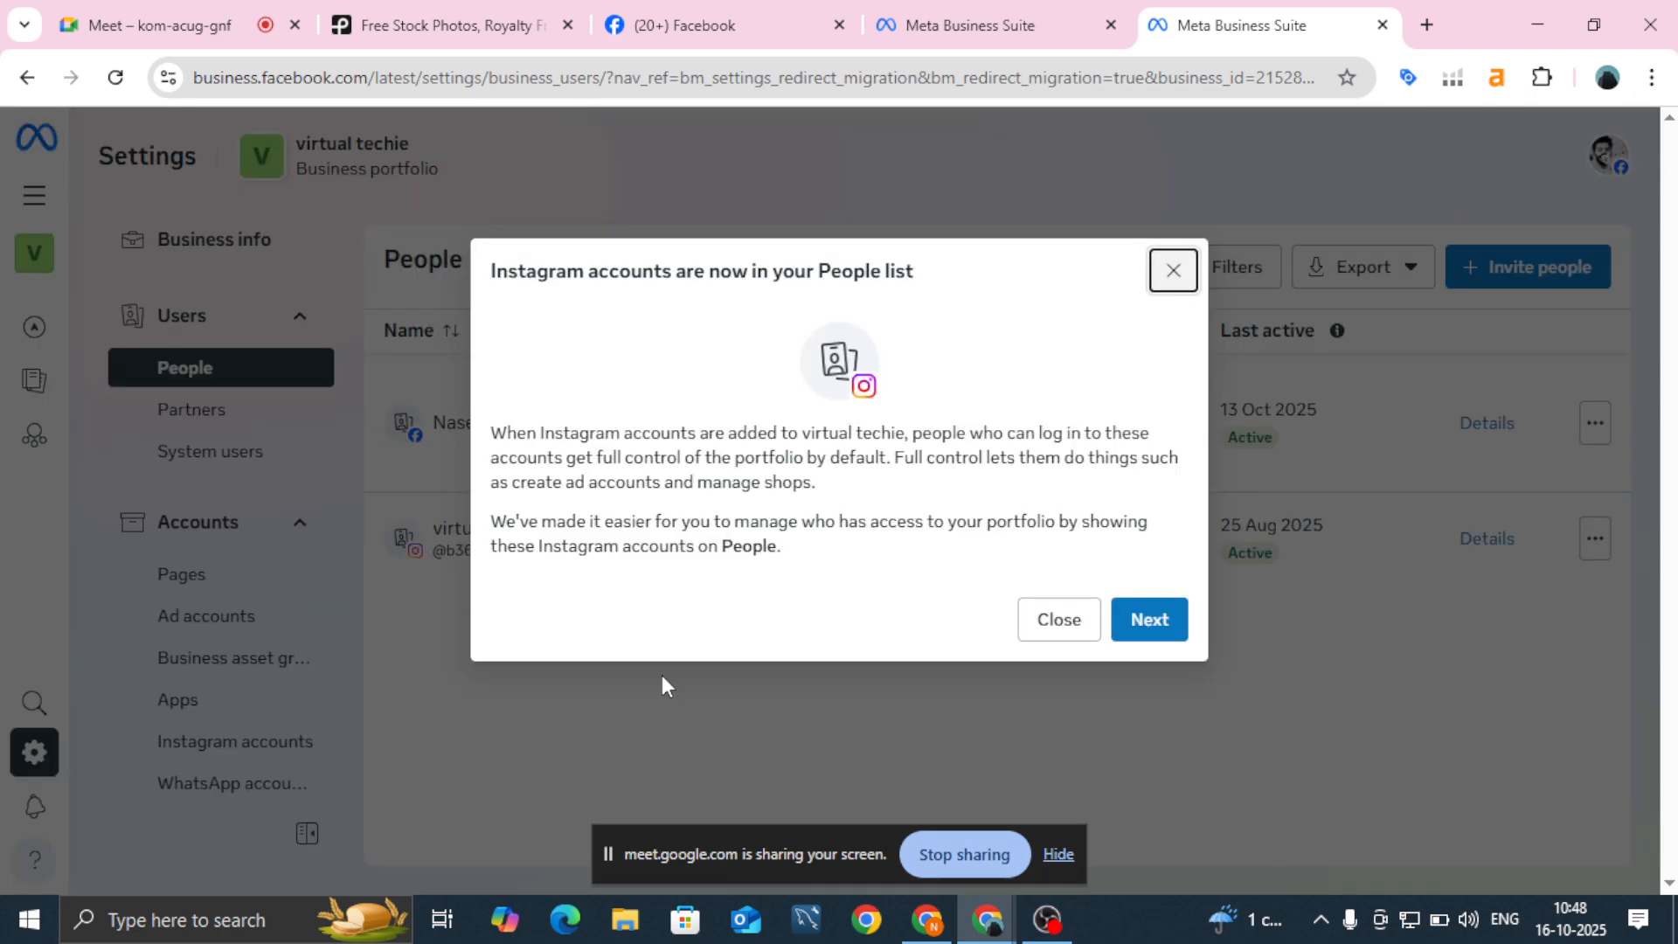
{"action": "left_click", "coordinate": [1172, 271]}
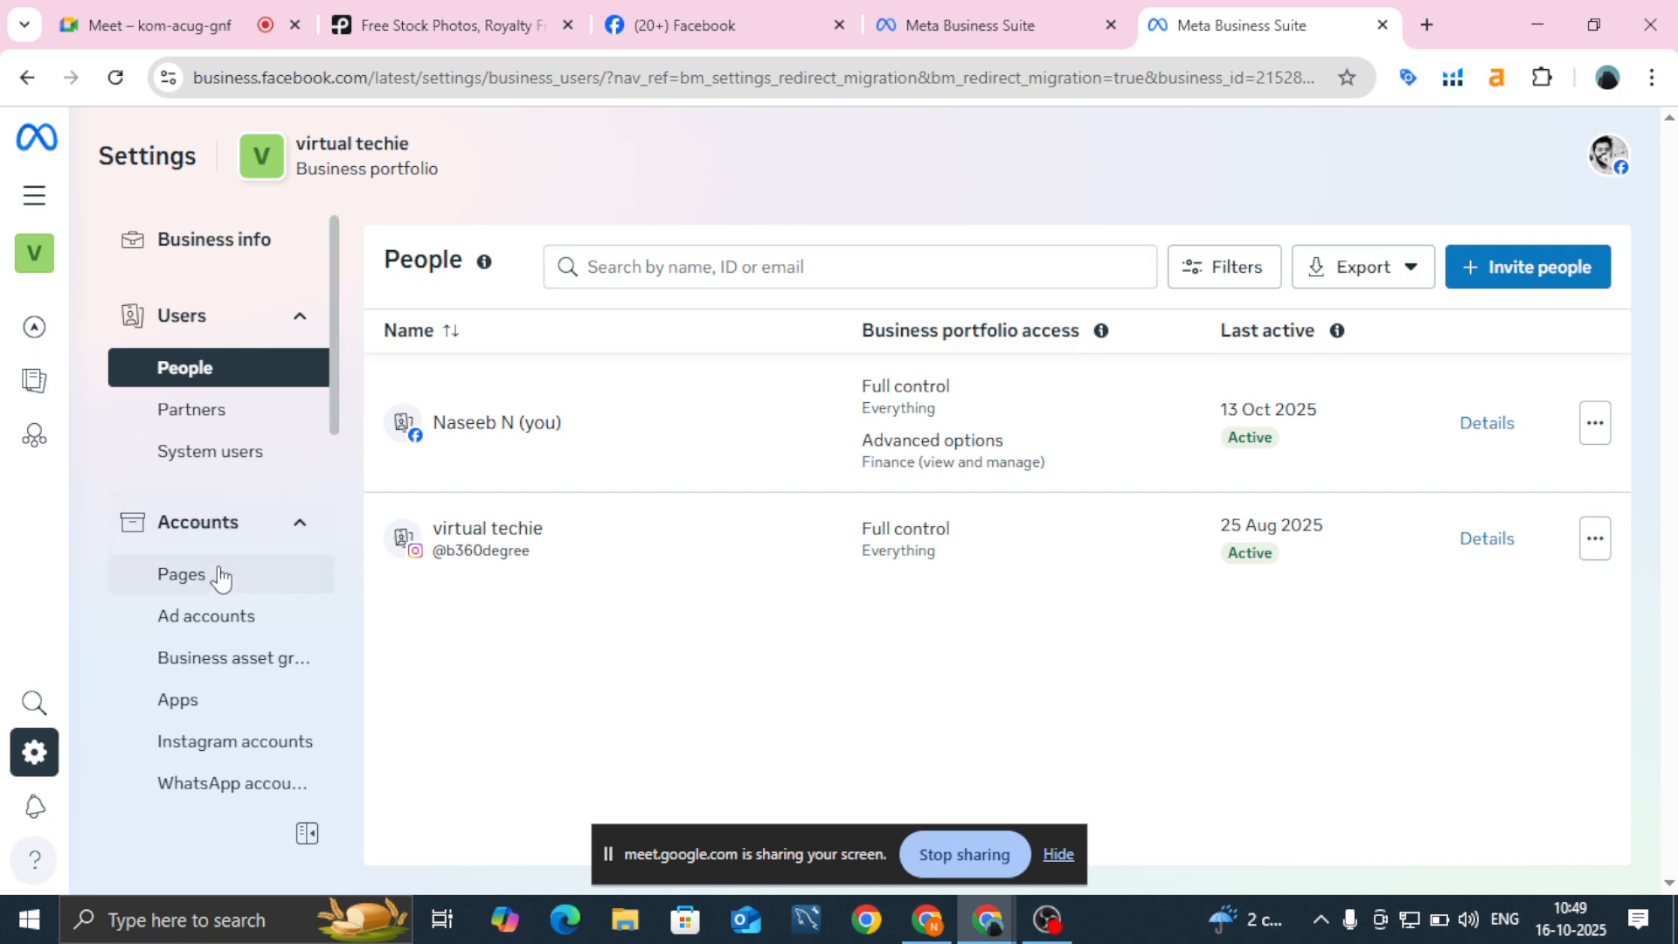
Step: View the portfolio's Pages, start then cancel adding an existing Facebook Page, and open Ad accounts
{"action": "left_click", "coordinate": [222, 577]}
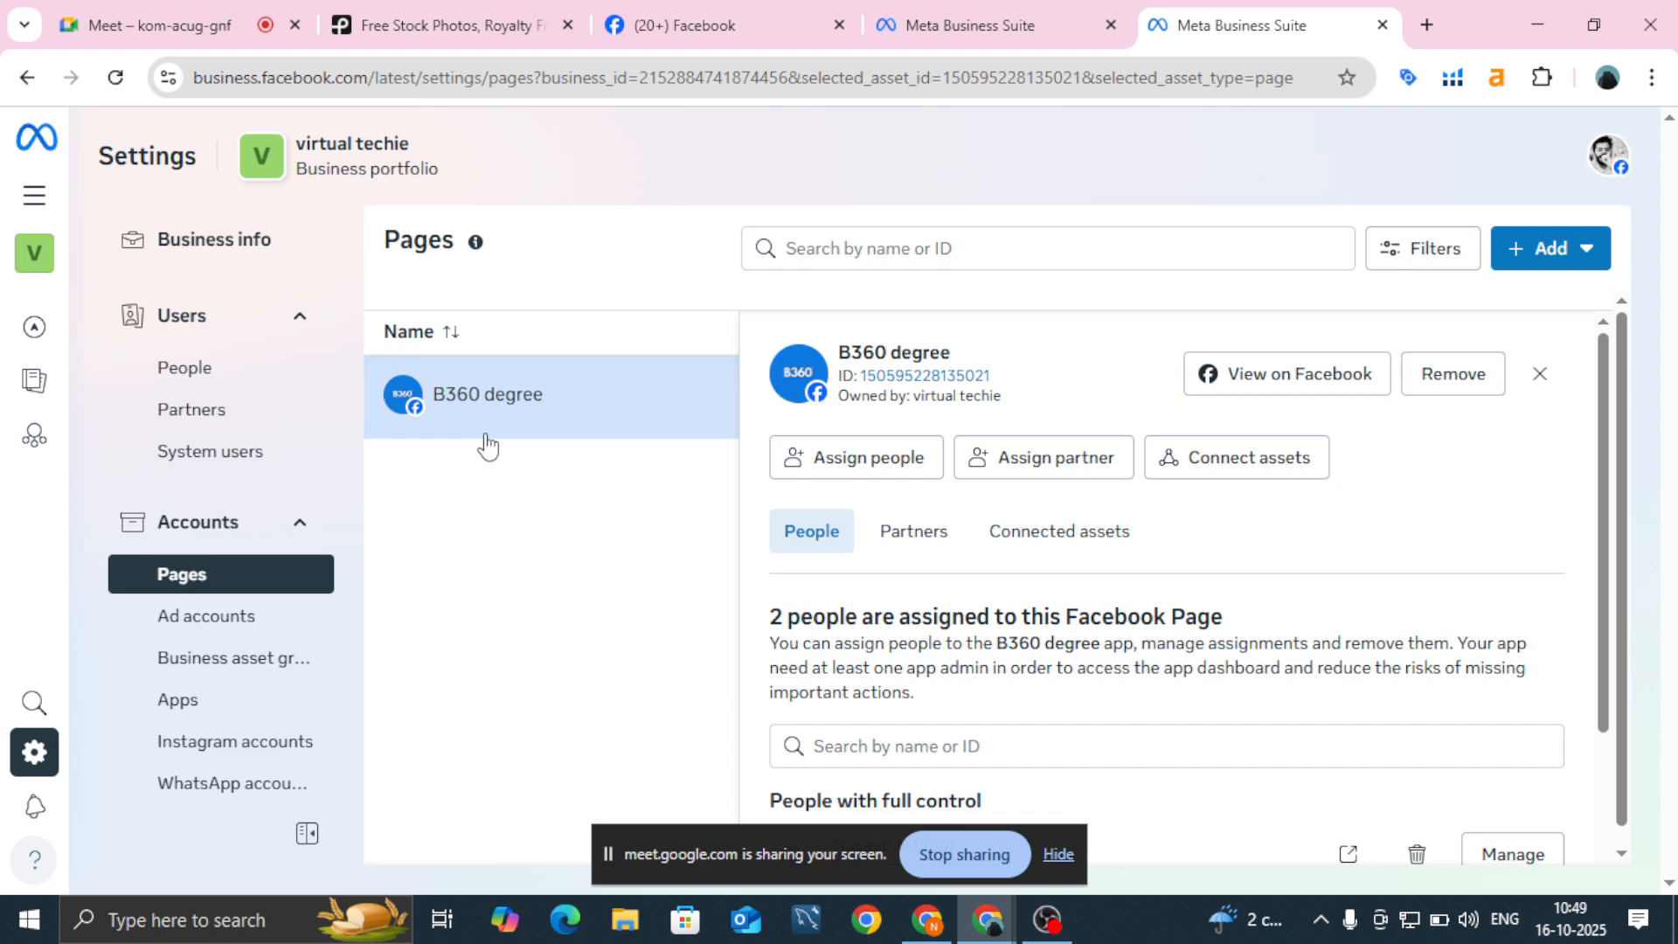
{"action": "left_click", "coordinate": [1603, 267]}
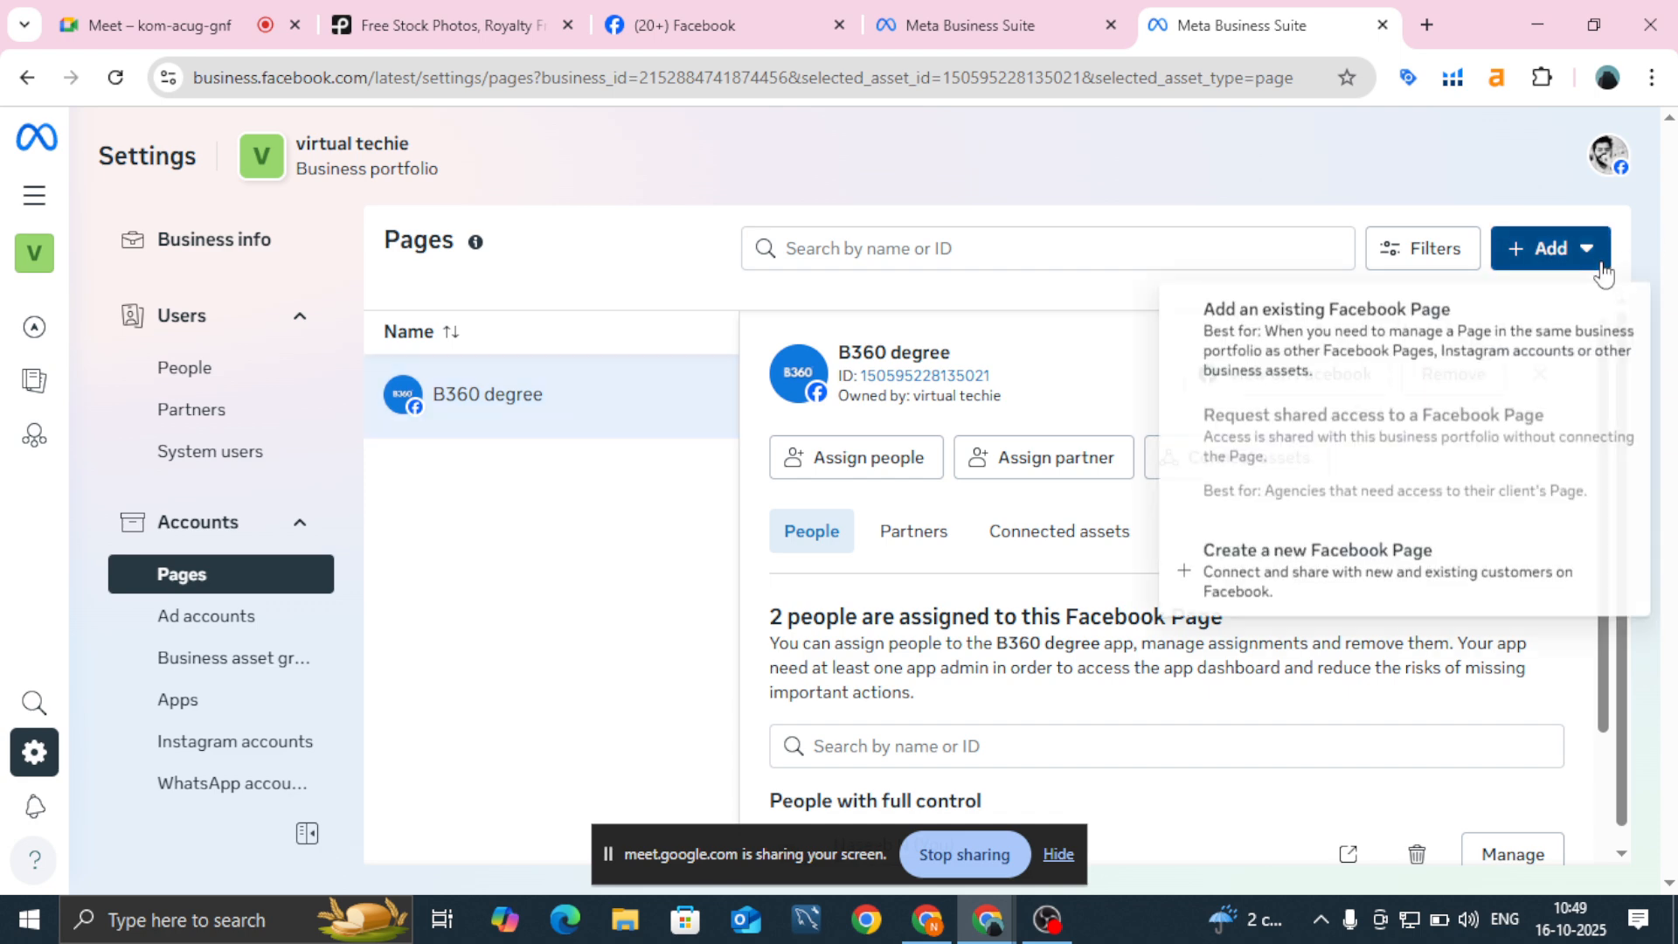
{"action": "left_click", "coordinate": [1408, 363]}
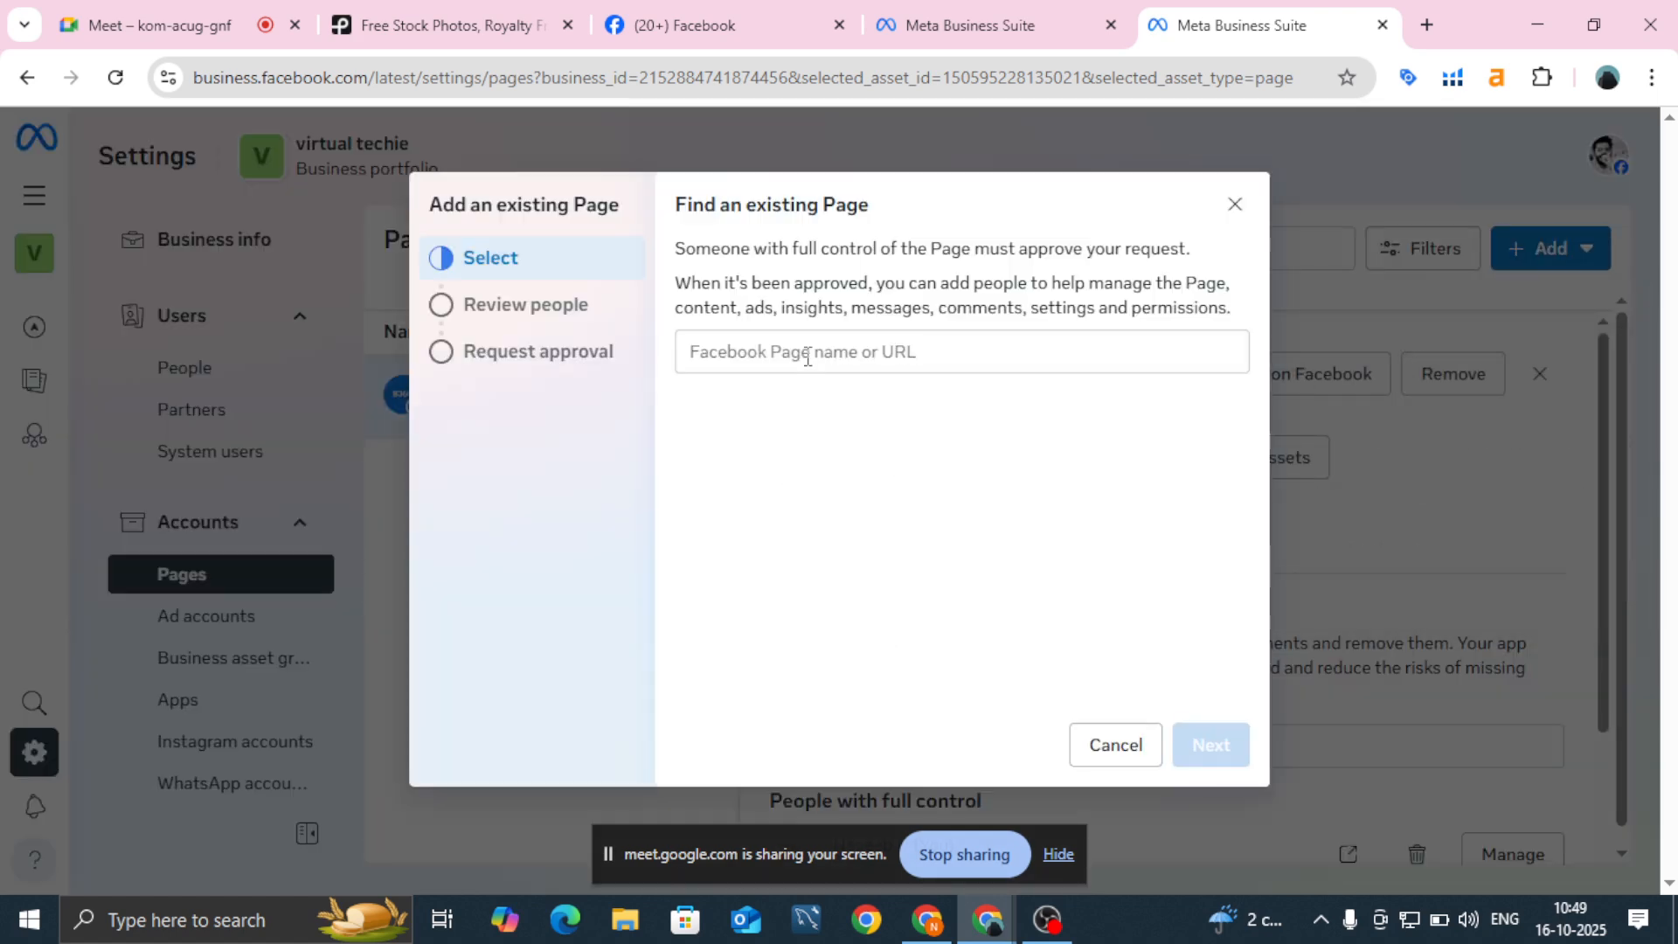
{"action": "left_click", "coordinate": [809, 358]}
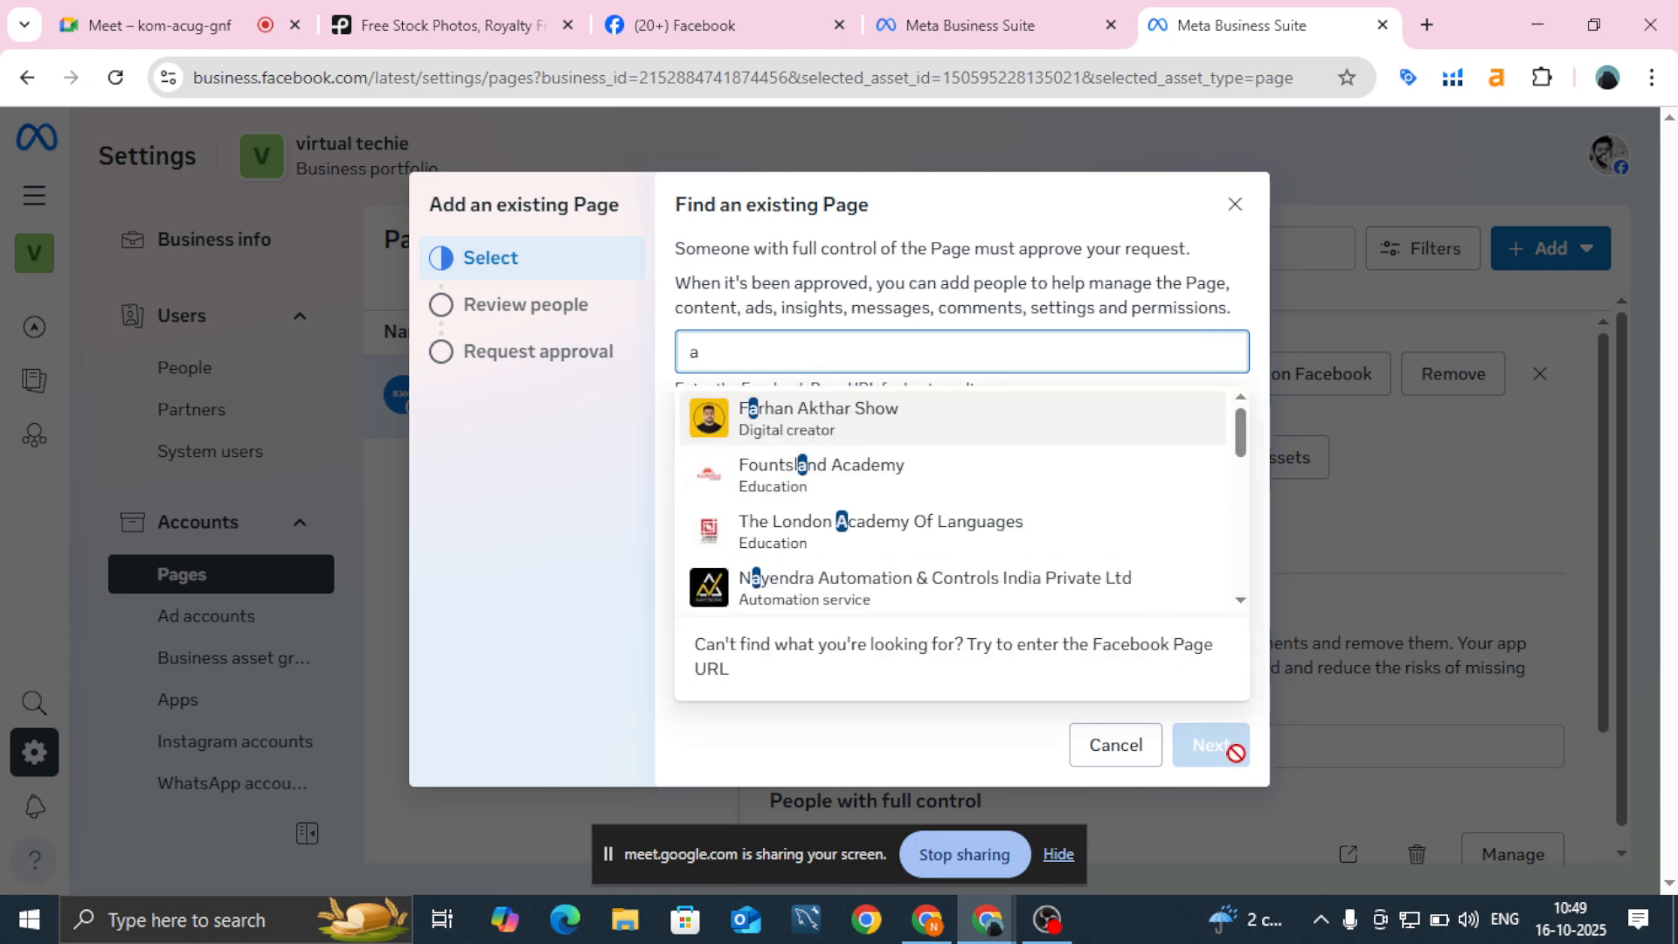
{"action": "left_click", "coordinate": [960, 732]}
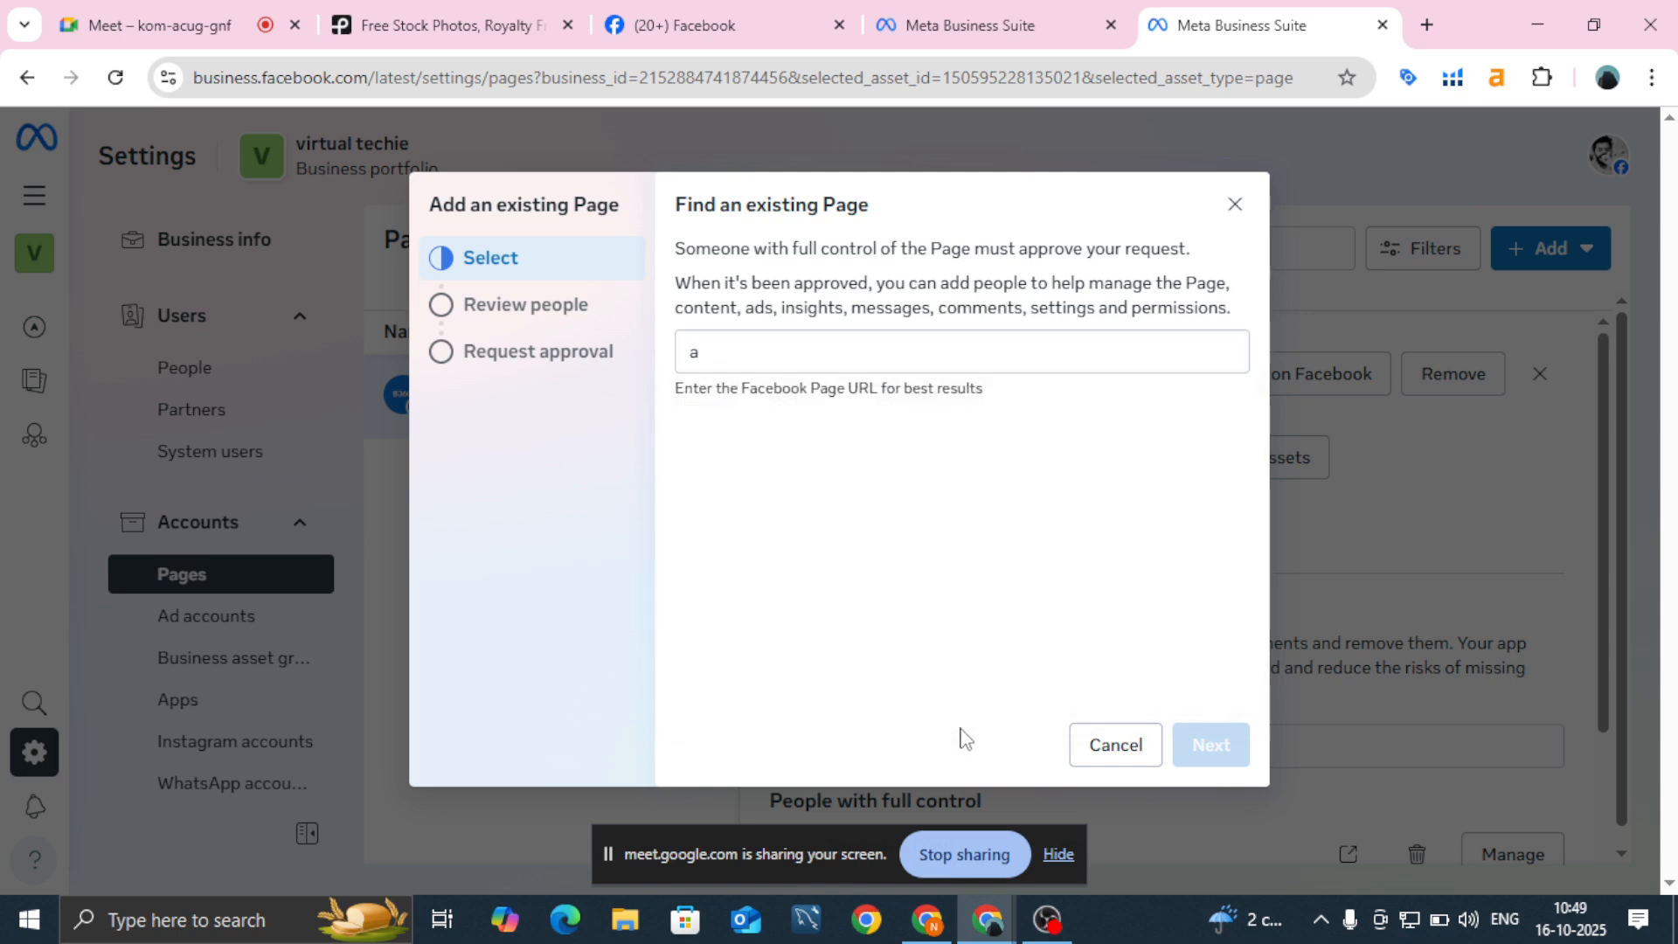
{"action": "left_click", "coordinate": [1233, 210]}
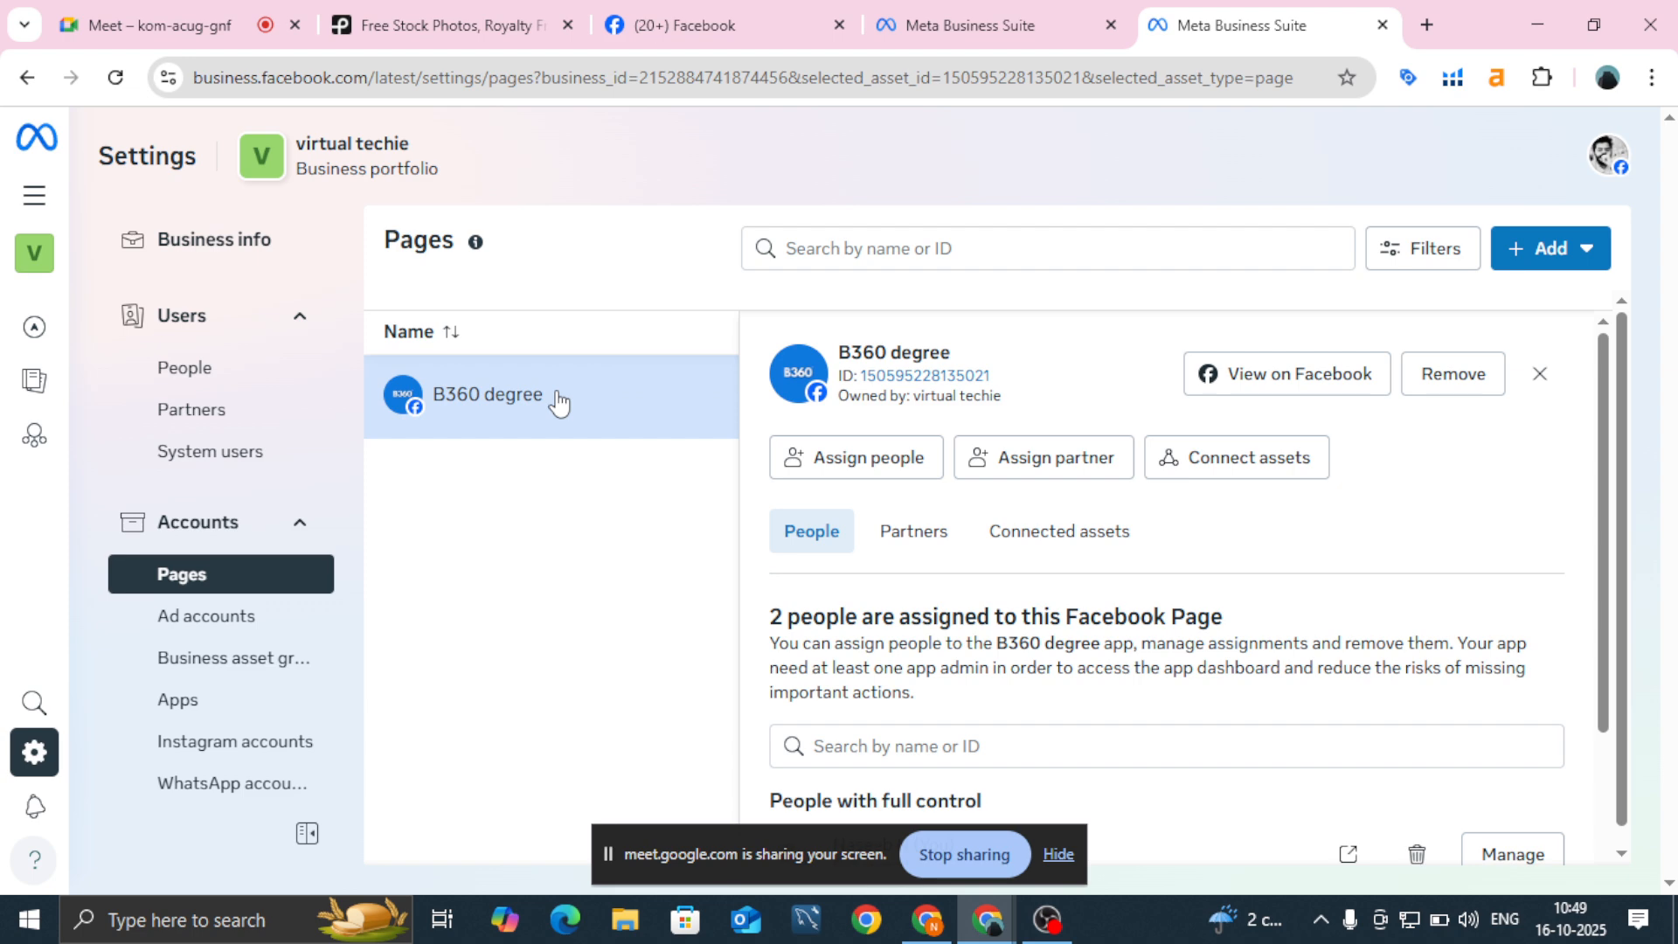
{"action": "left_click", "coordinate": [213, 631]}
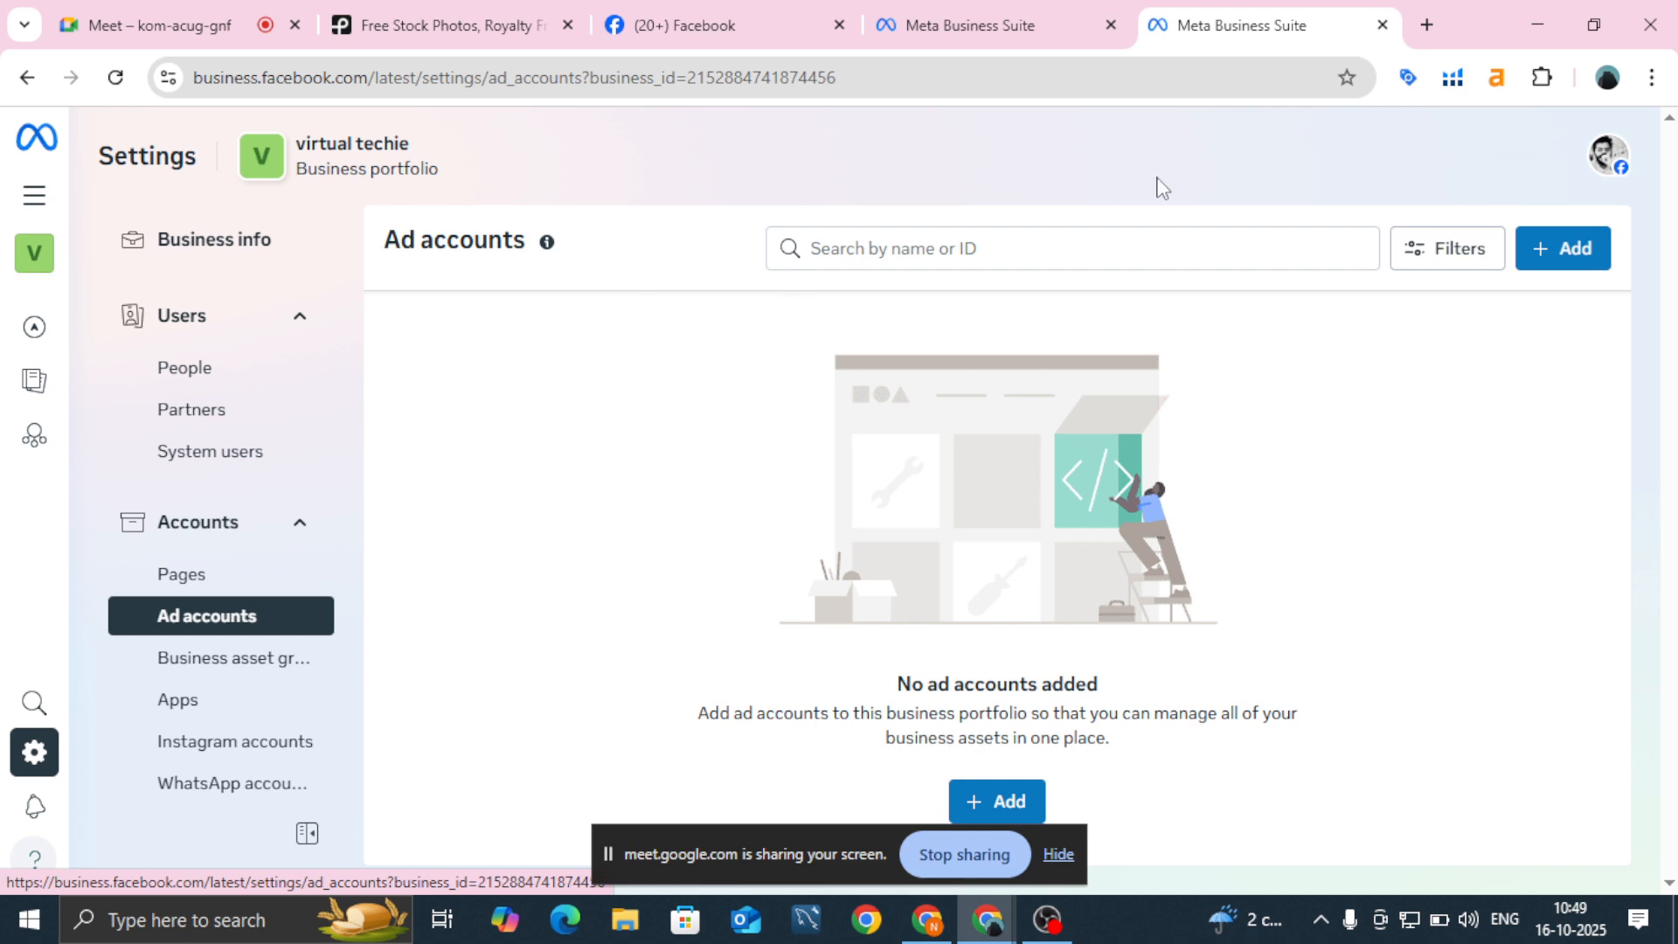
Step: Start creating a new ad account named 'b360 ad account'
{"action": "left_click", "coordinate": [1561, 249]}
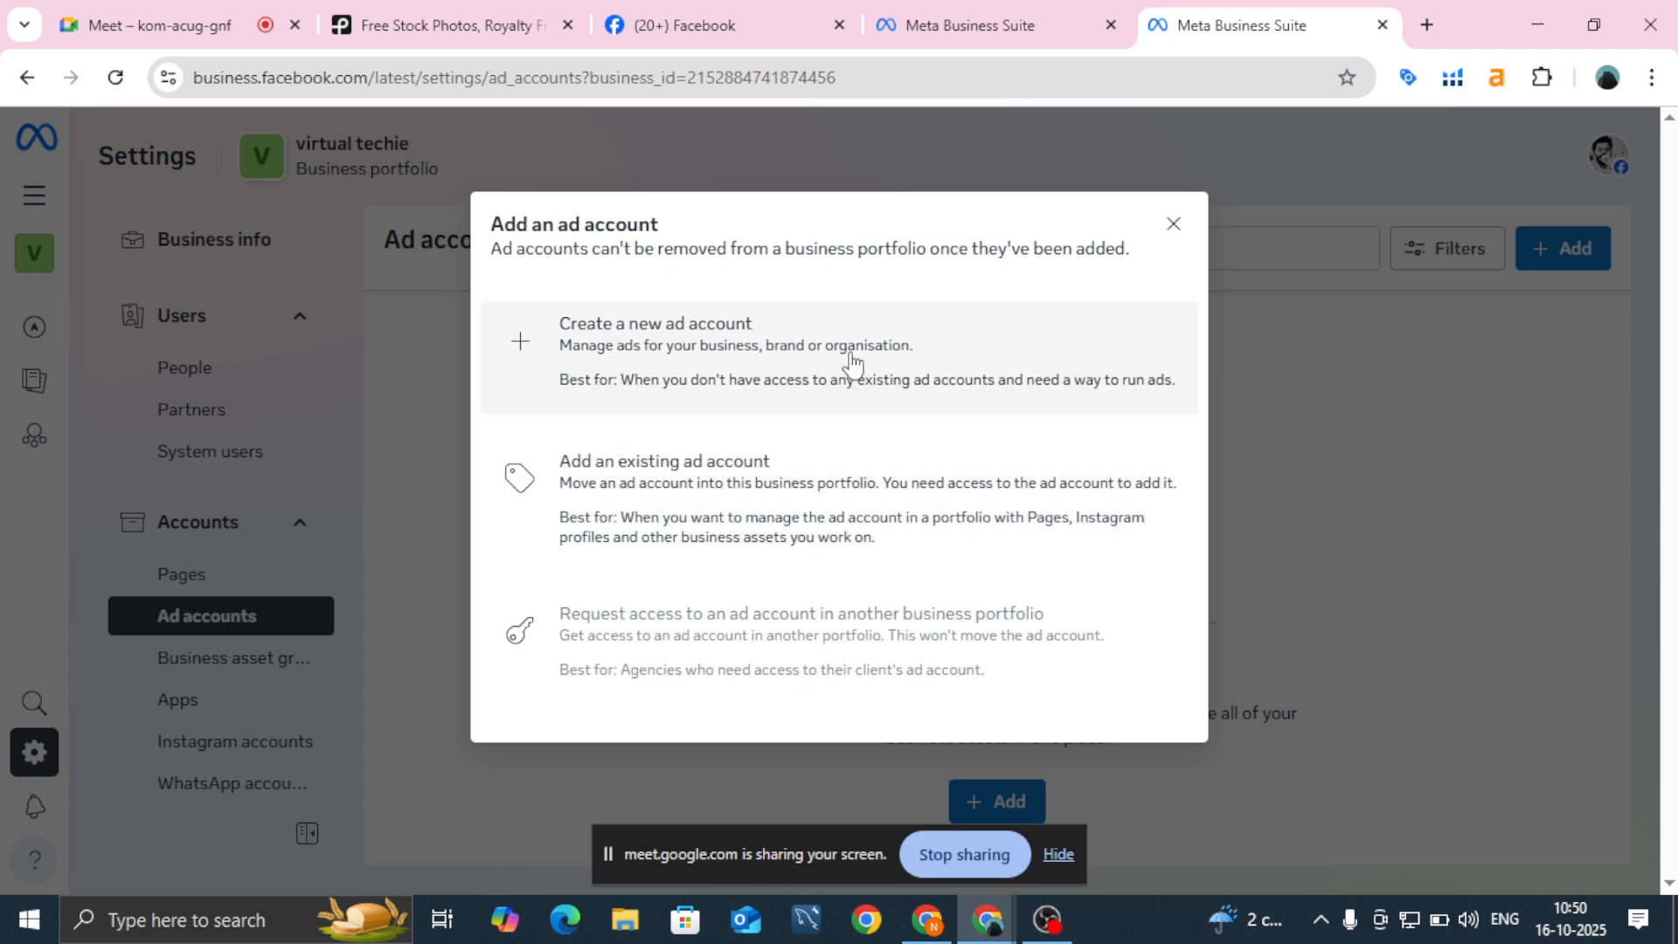
{"action": "left_click", "coordinate": [852, 363]}
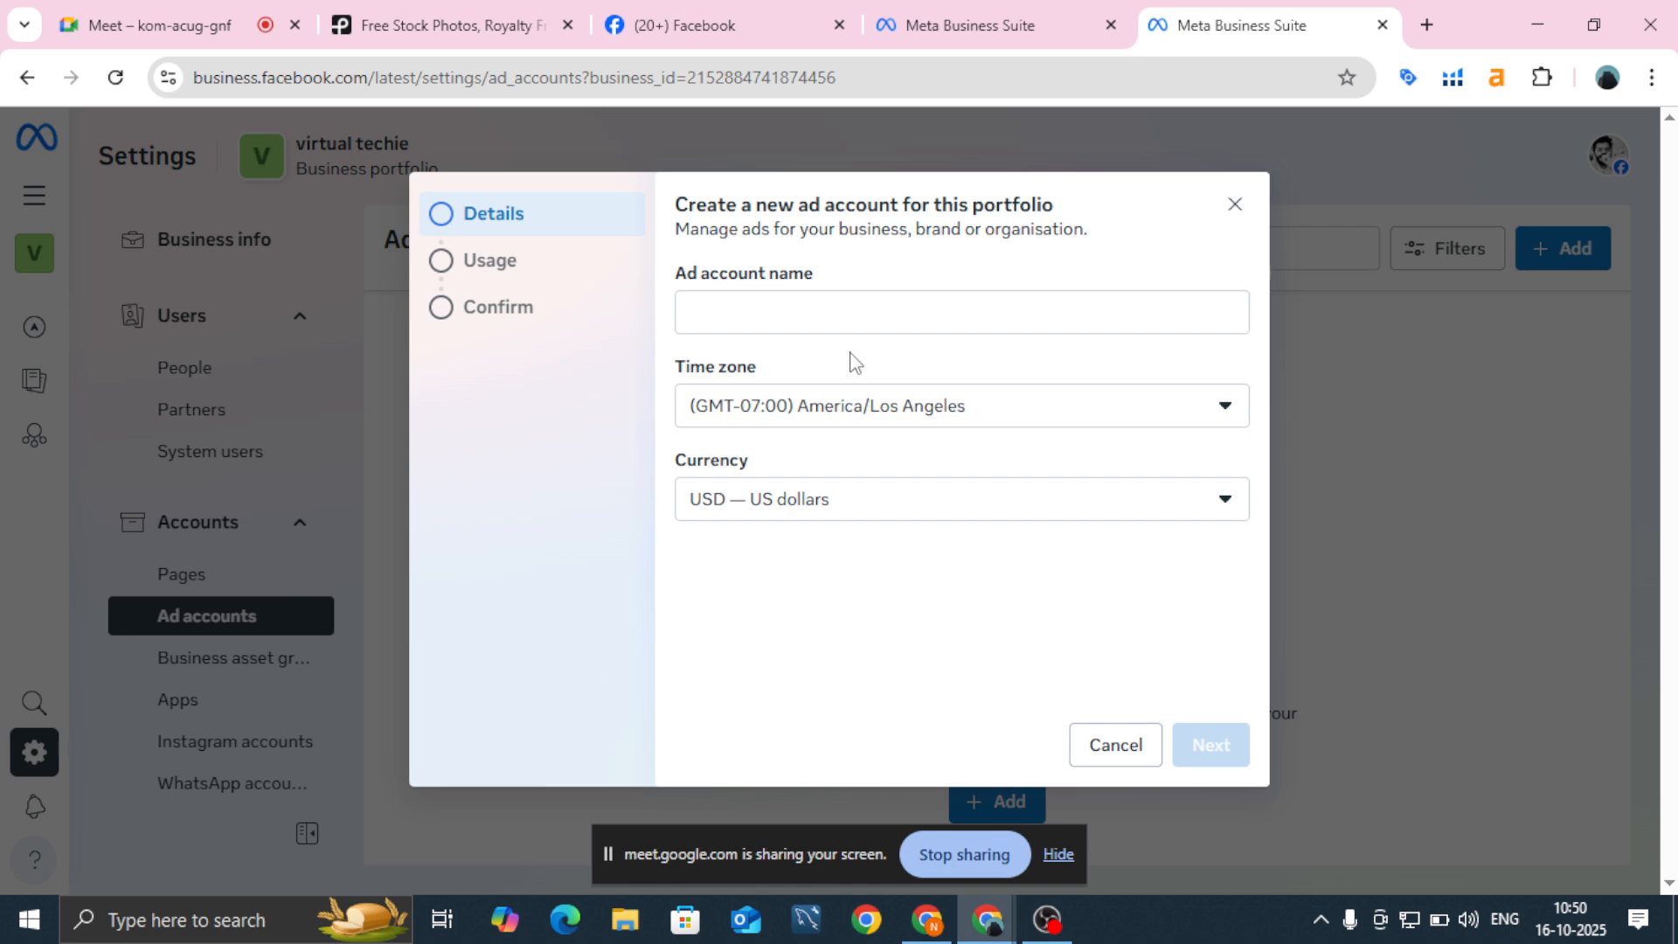
{"action": "left_click", "coordinate": [830, 314]}
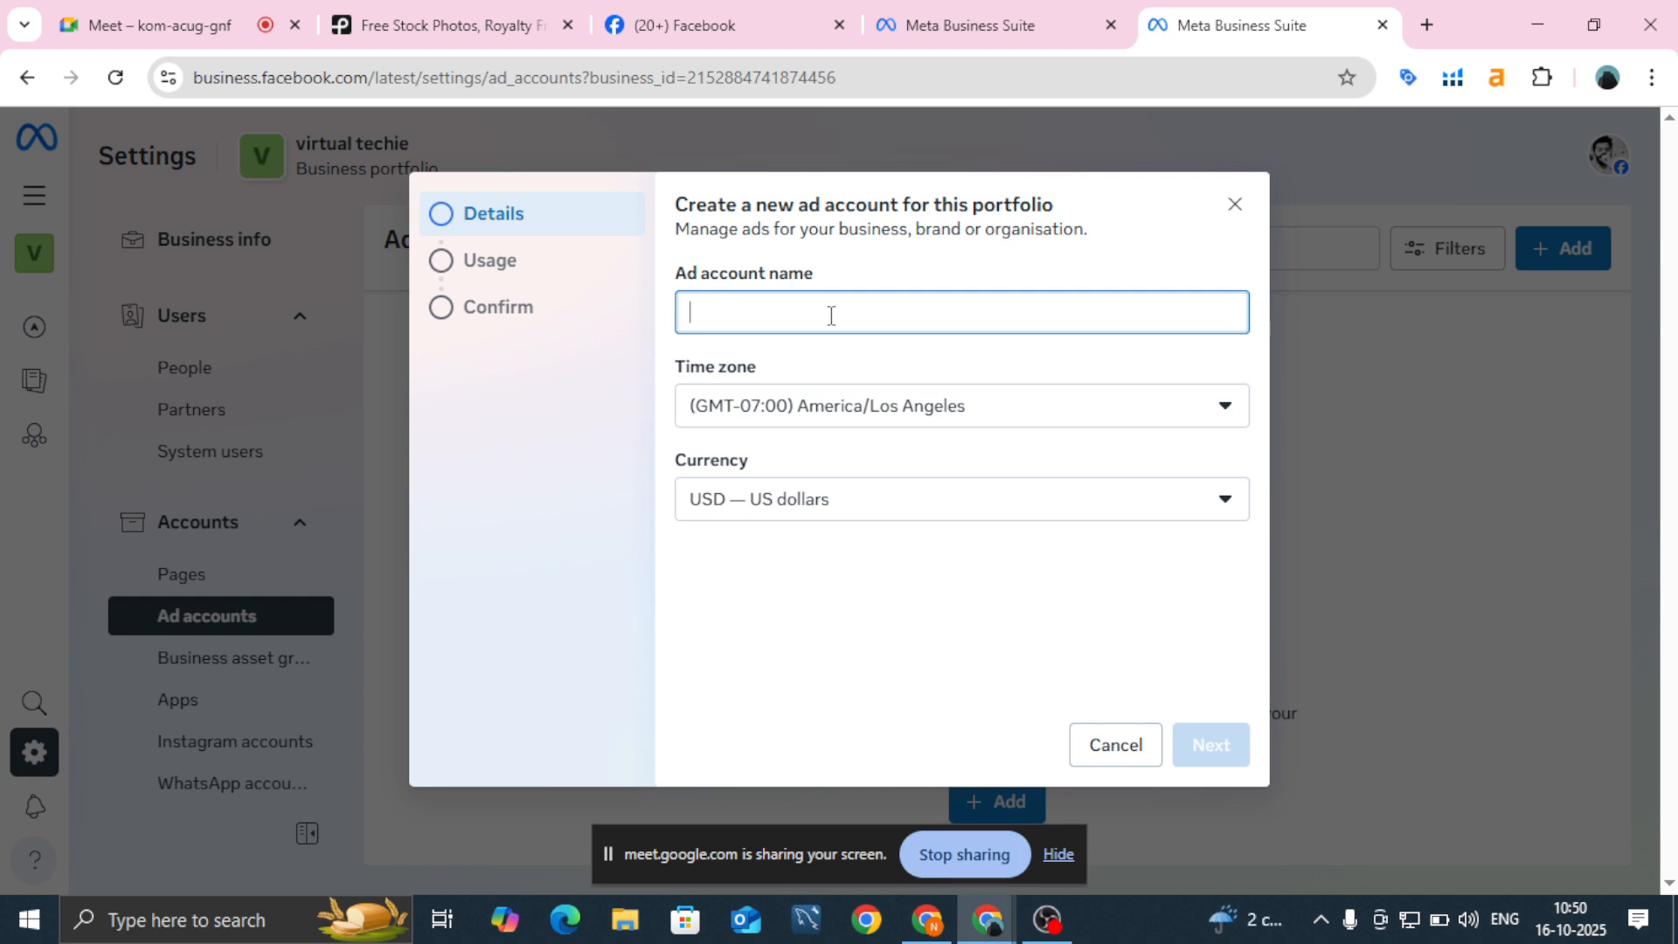
{"action": "type", "text": "b"}
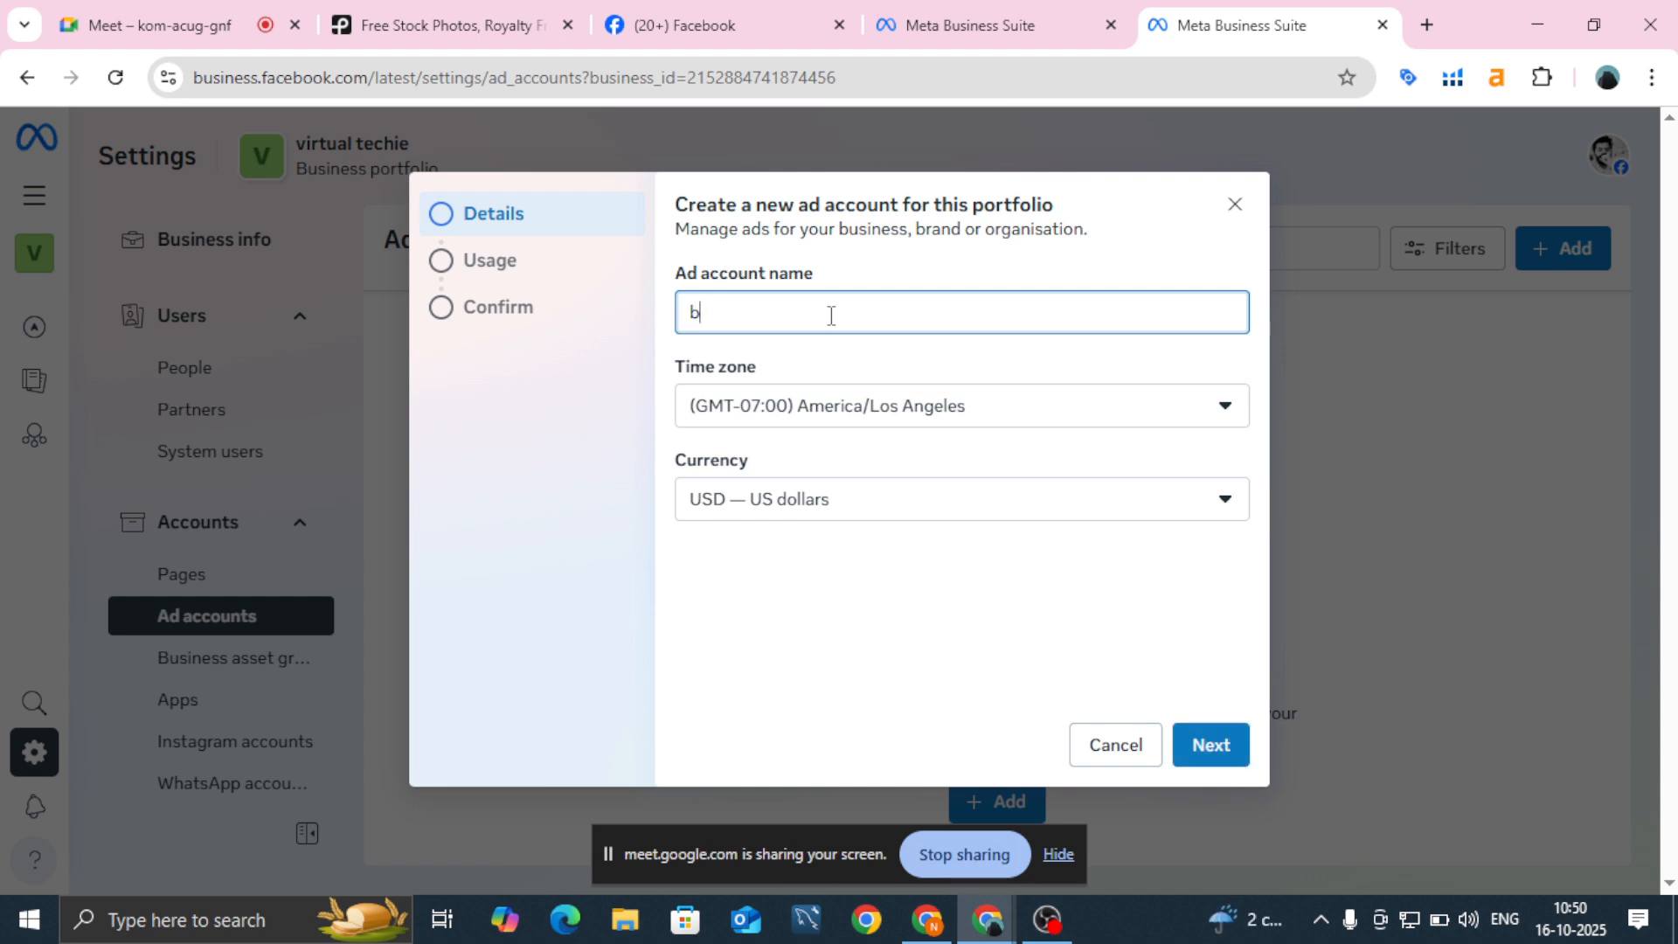
{"action": "type", "text": "360 ad account"}
Step: Set time zone (GMT+05:30) Asia/Kolkata and currency INR Indian Rupee, then continue
{"action": "left_click", "coordinate": [828, 411]}
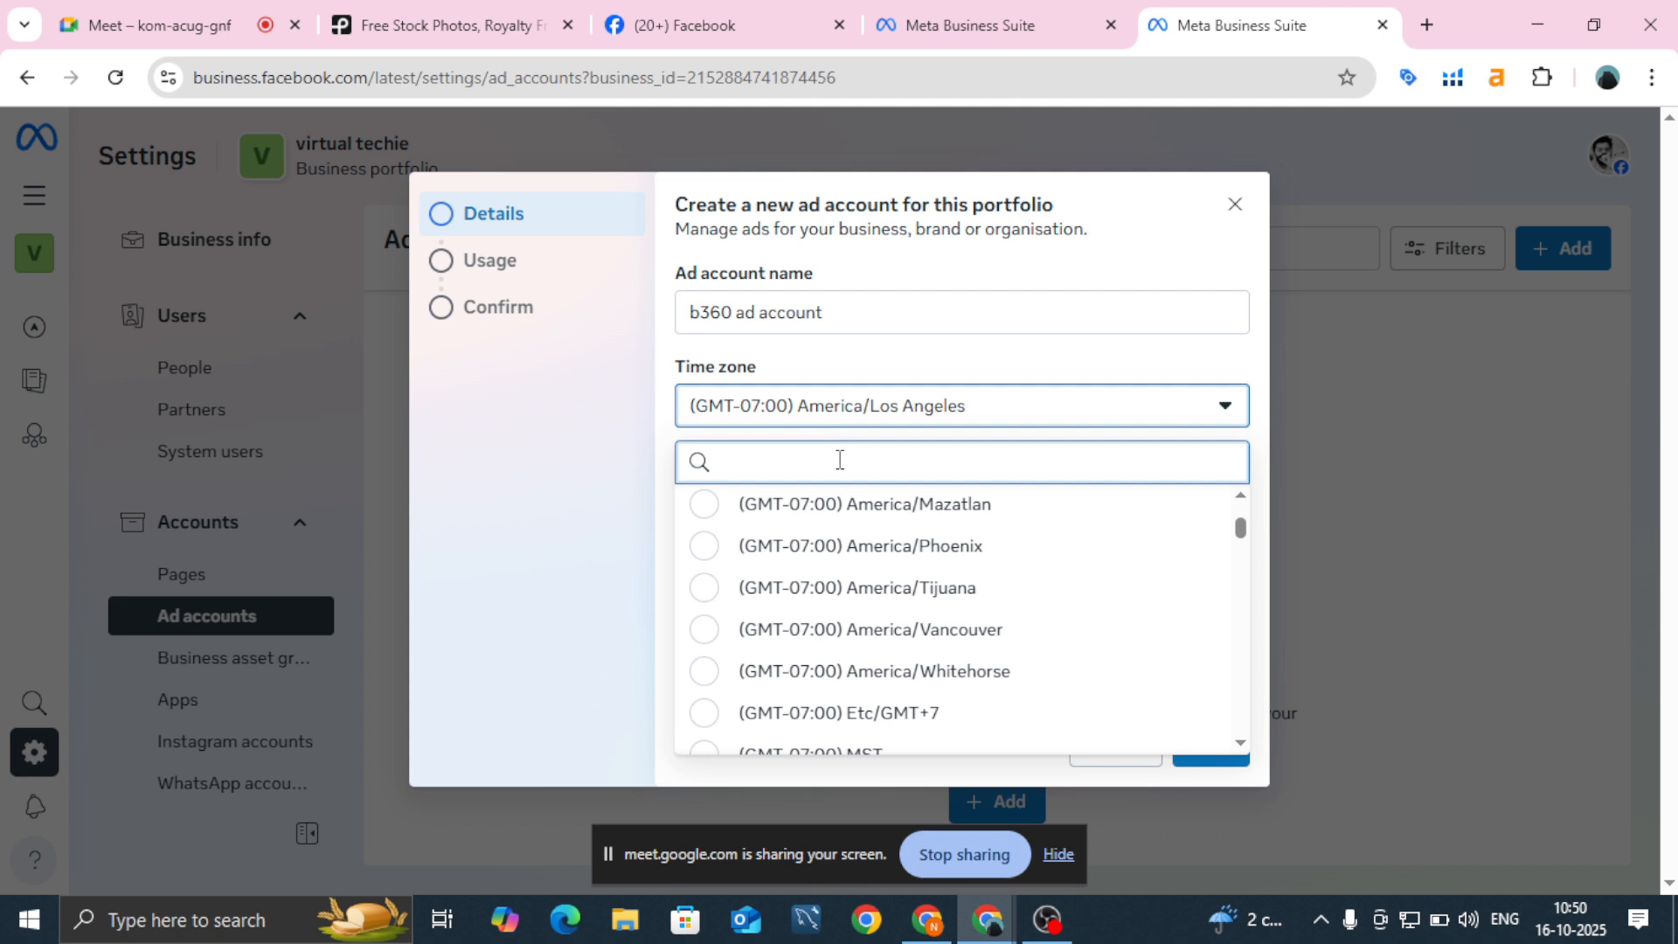
{"action": "type", "text": "ko"}
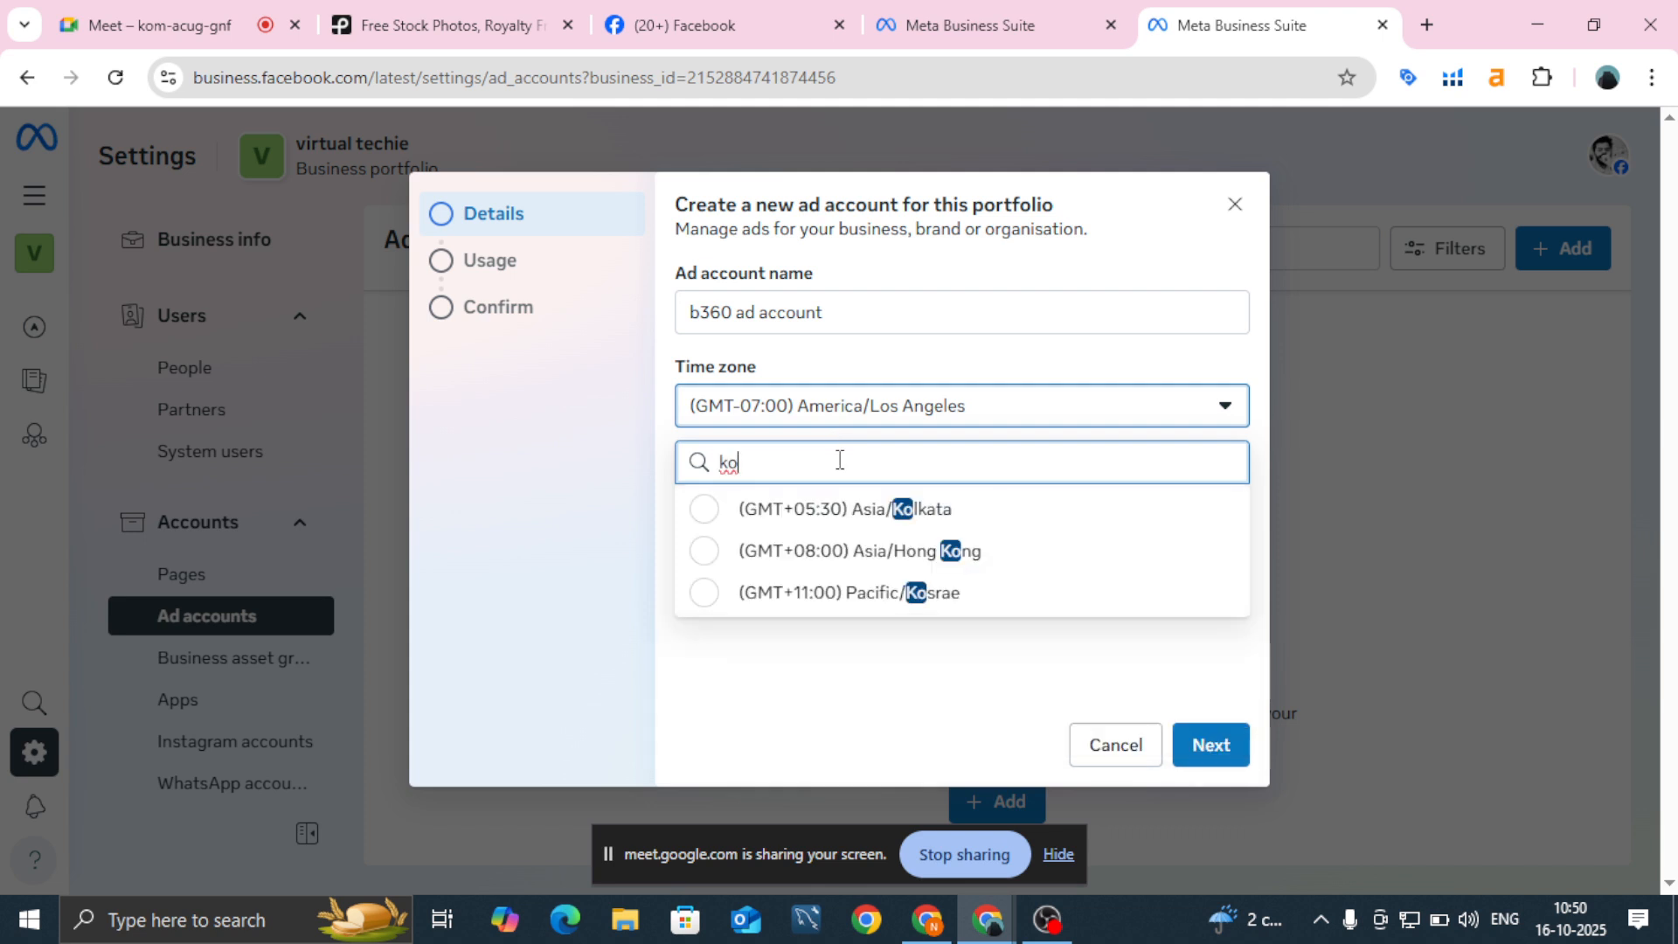
{"action": "left_click", "coordinate": [837, 510]}
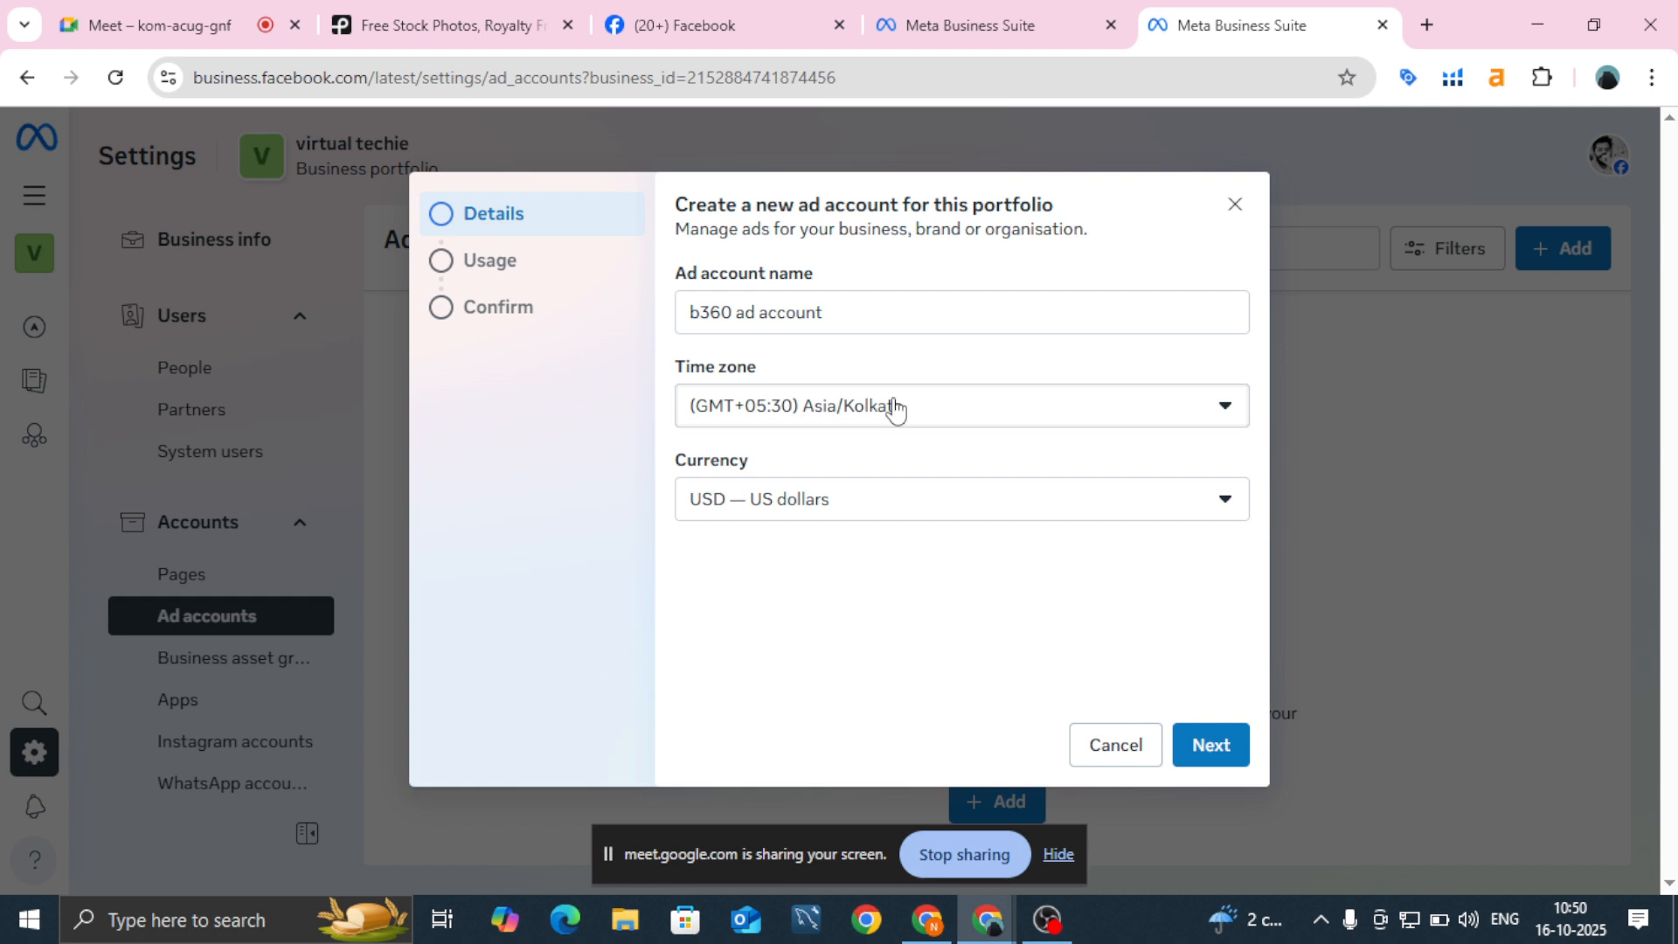
{"action": "left_click", "coordinate": [901, 511]}
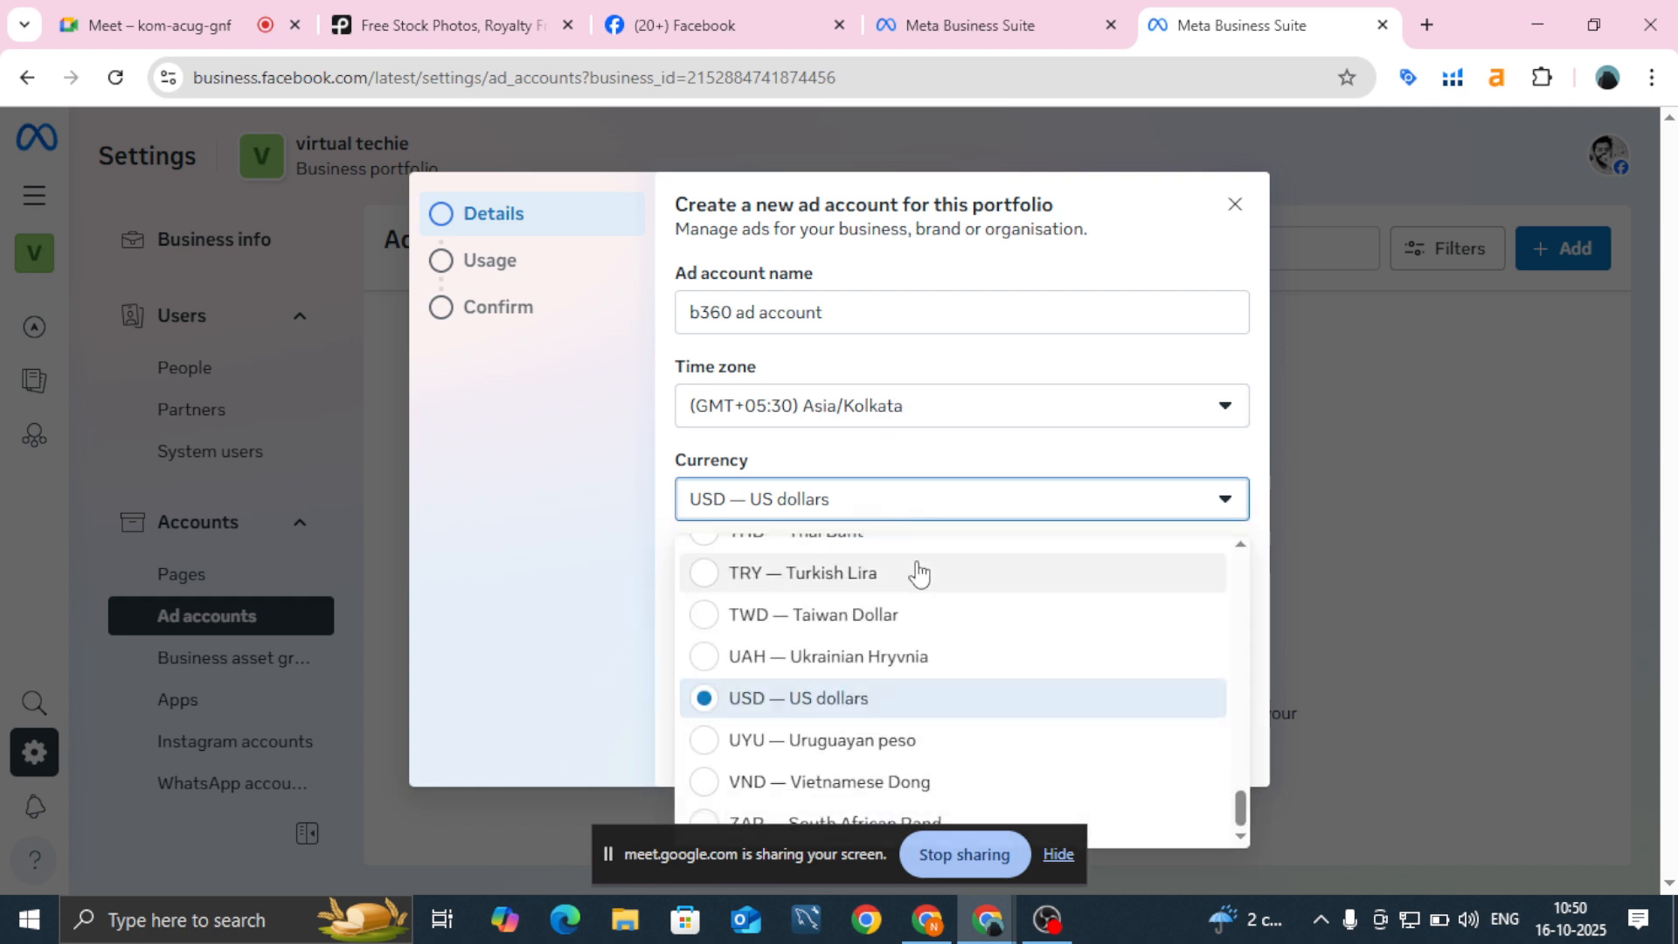
{"action": "key", "text": "i"}
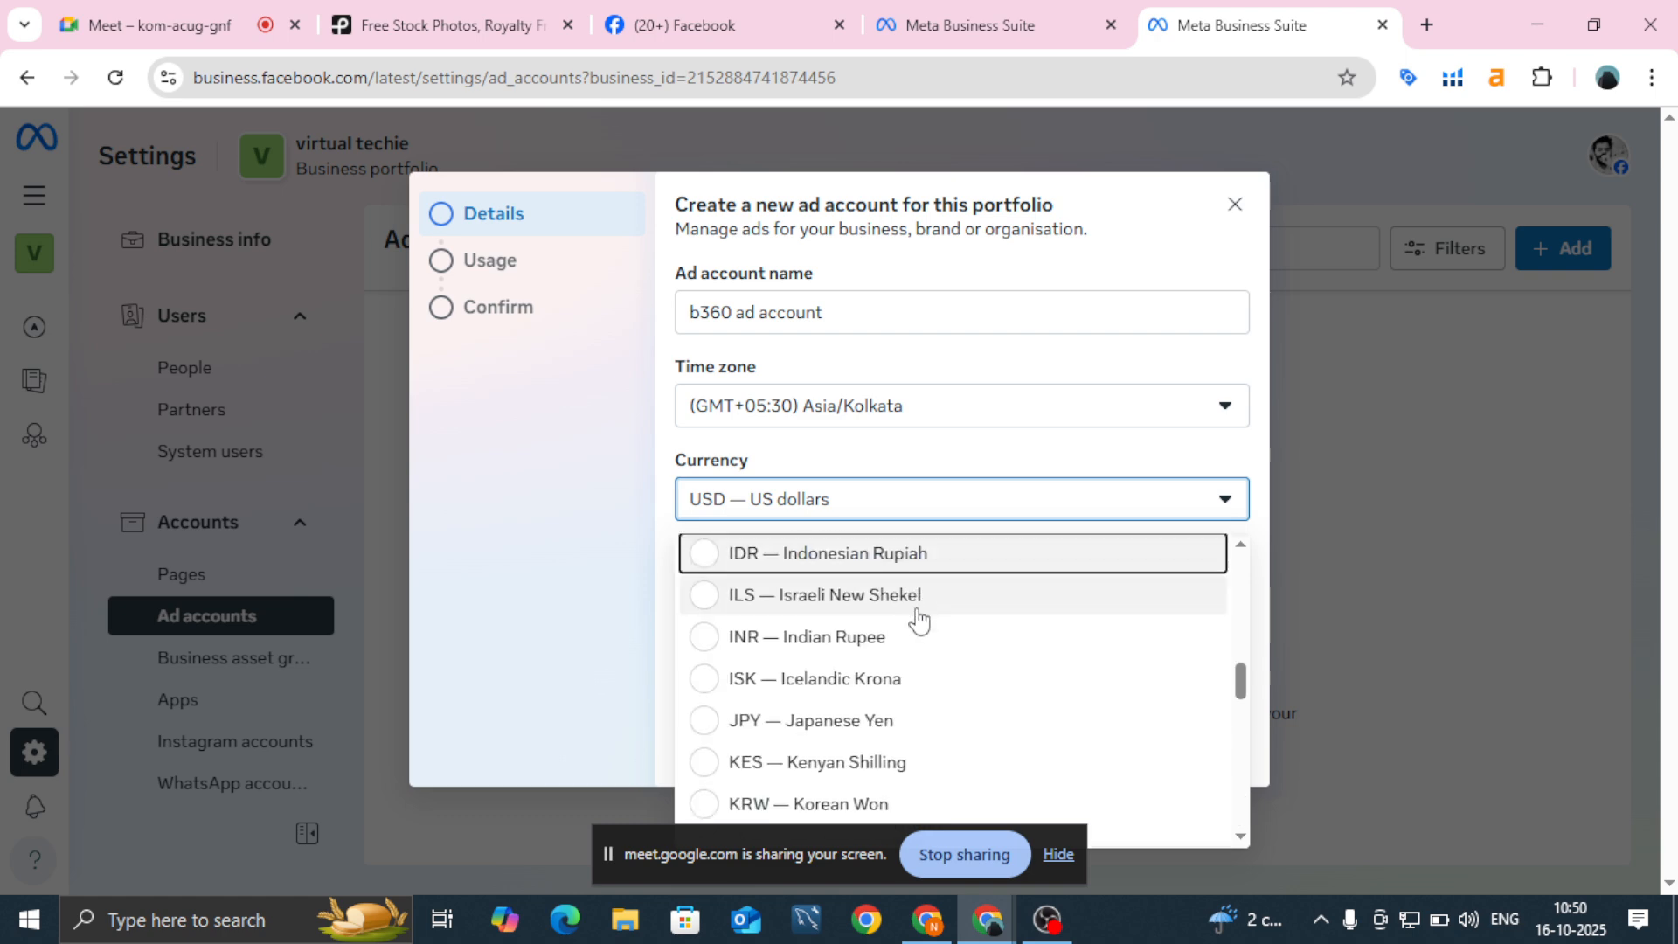
{"action": "left_click", "coordinate": [917, 644]}
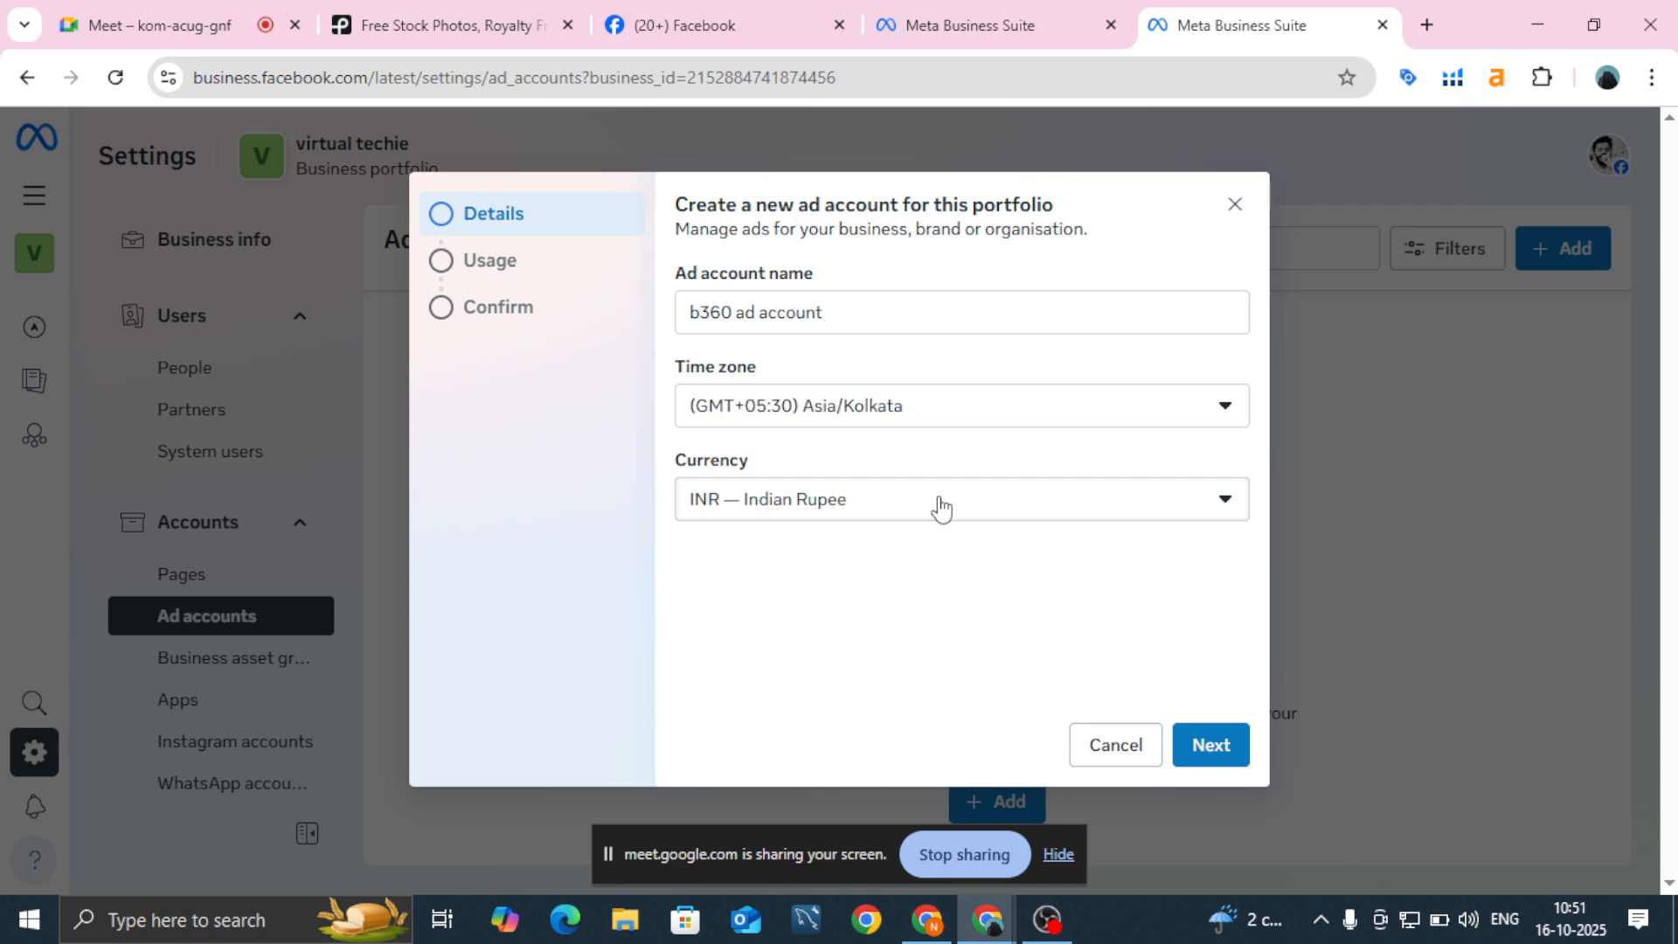
{"action": "left_click", "coordinate": [1210, 752]}
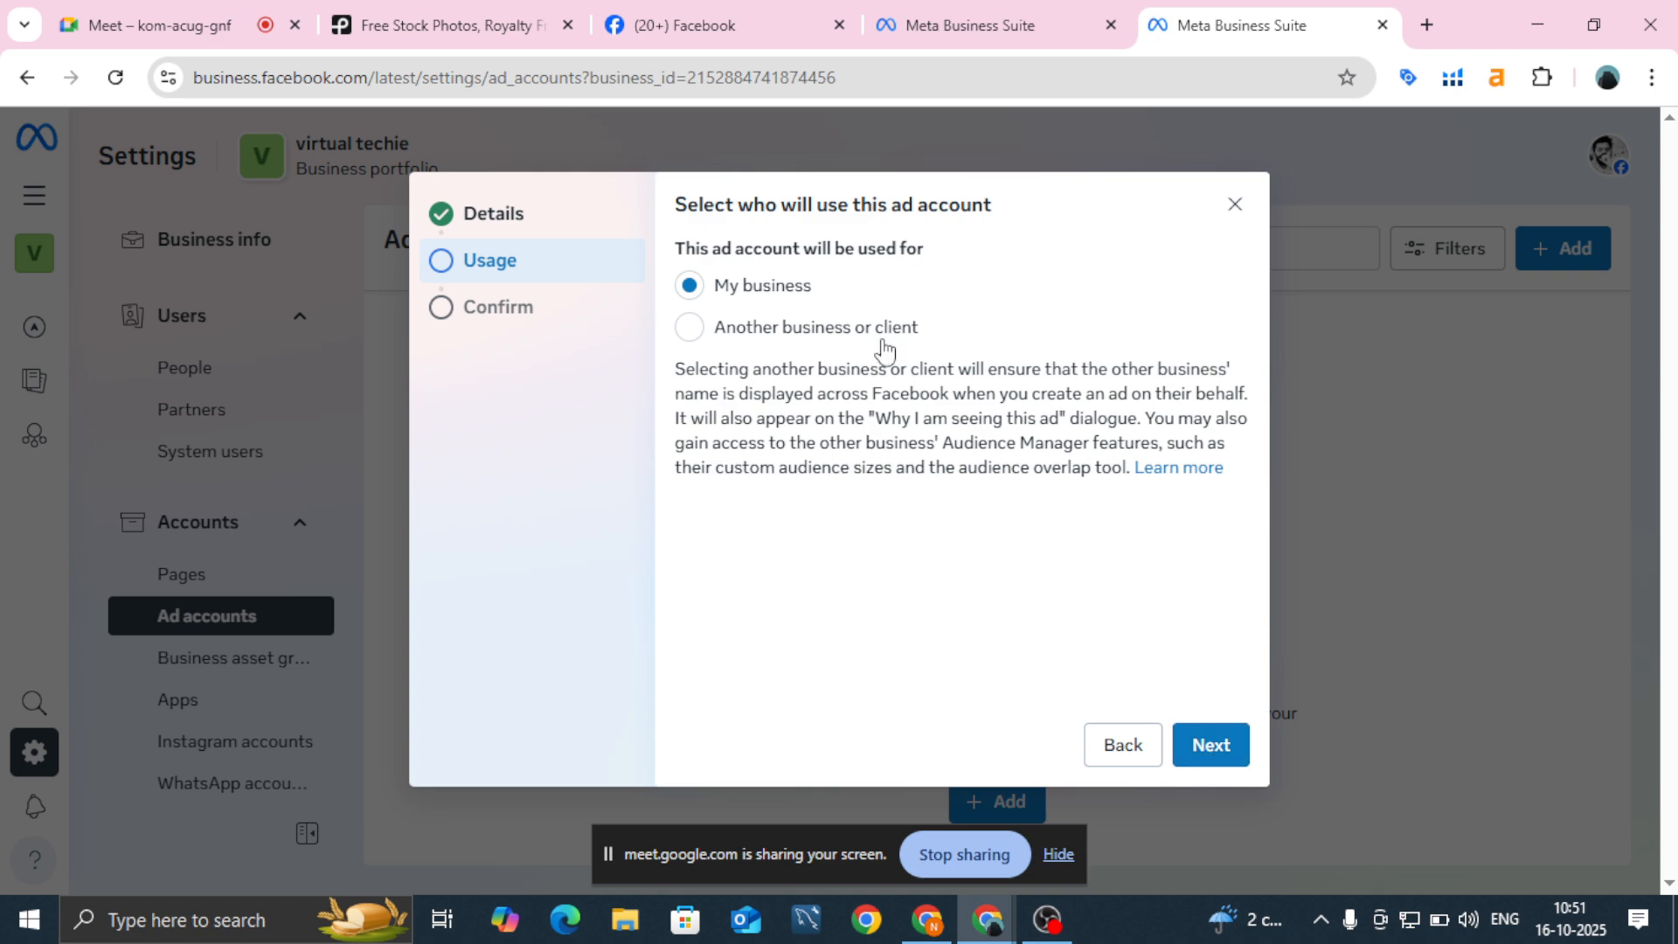
Step: Keep usage as My business, accept the Meta Commercial Terms, create the account, and close the confirmation
{"action": "left_click", "coordinate": [1227, 742]}
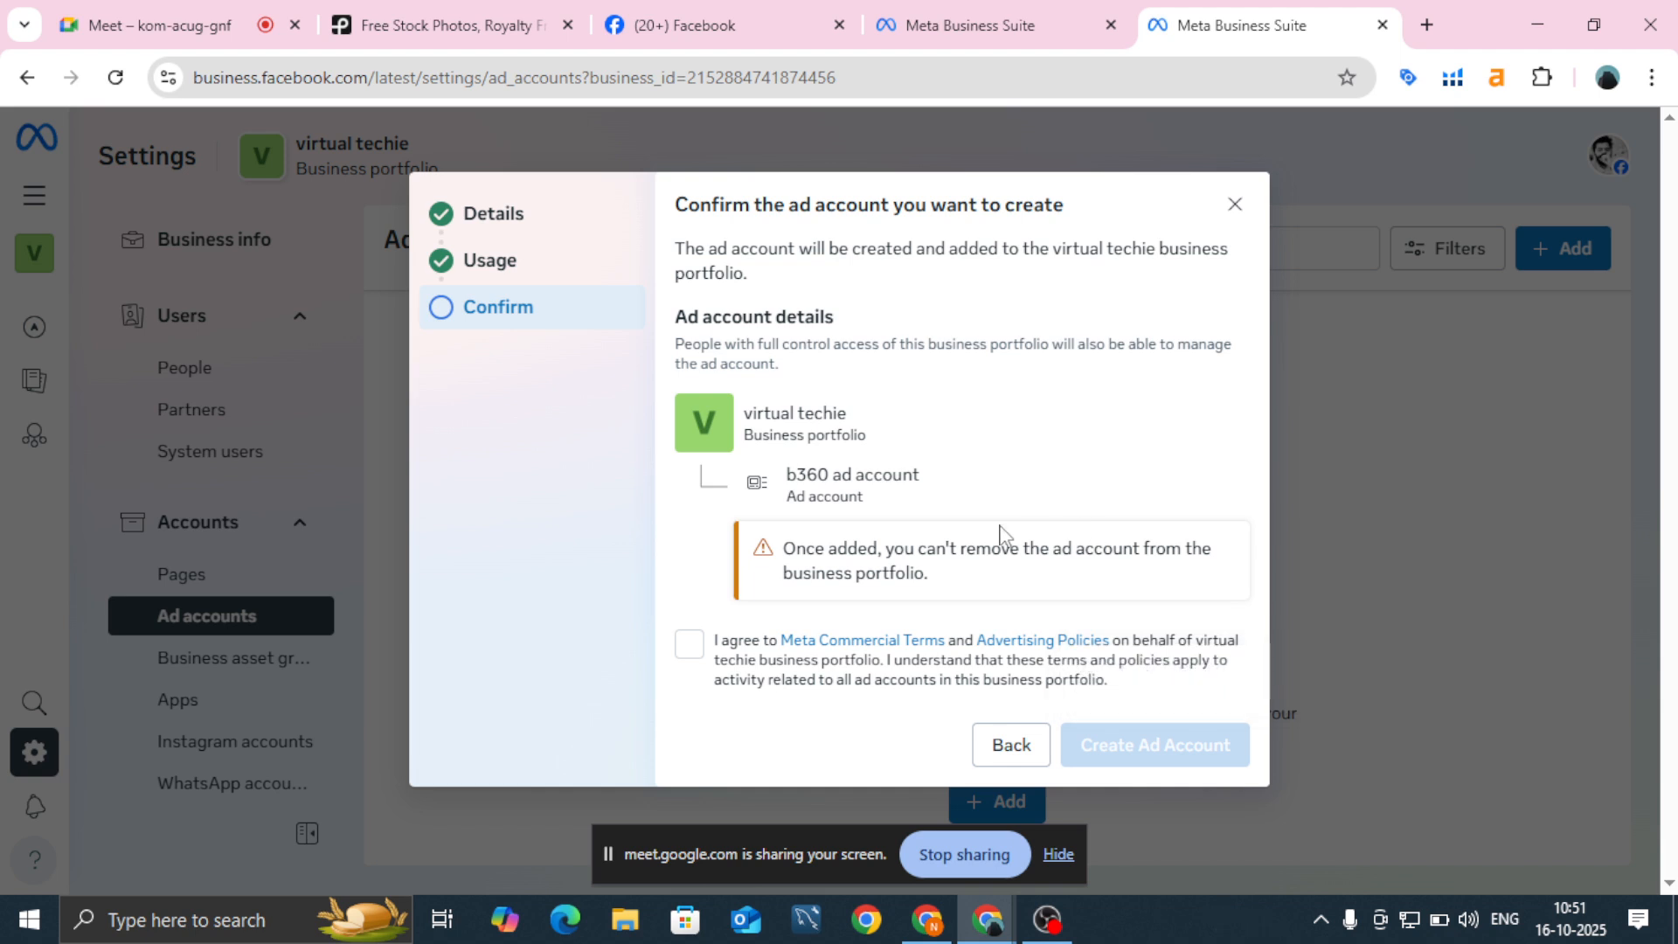
{"action": "left_click", "coordinate": [684, 664]}
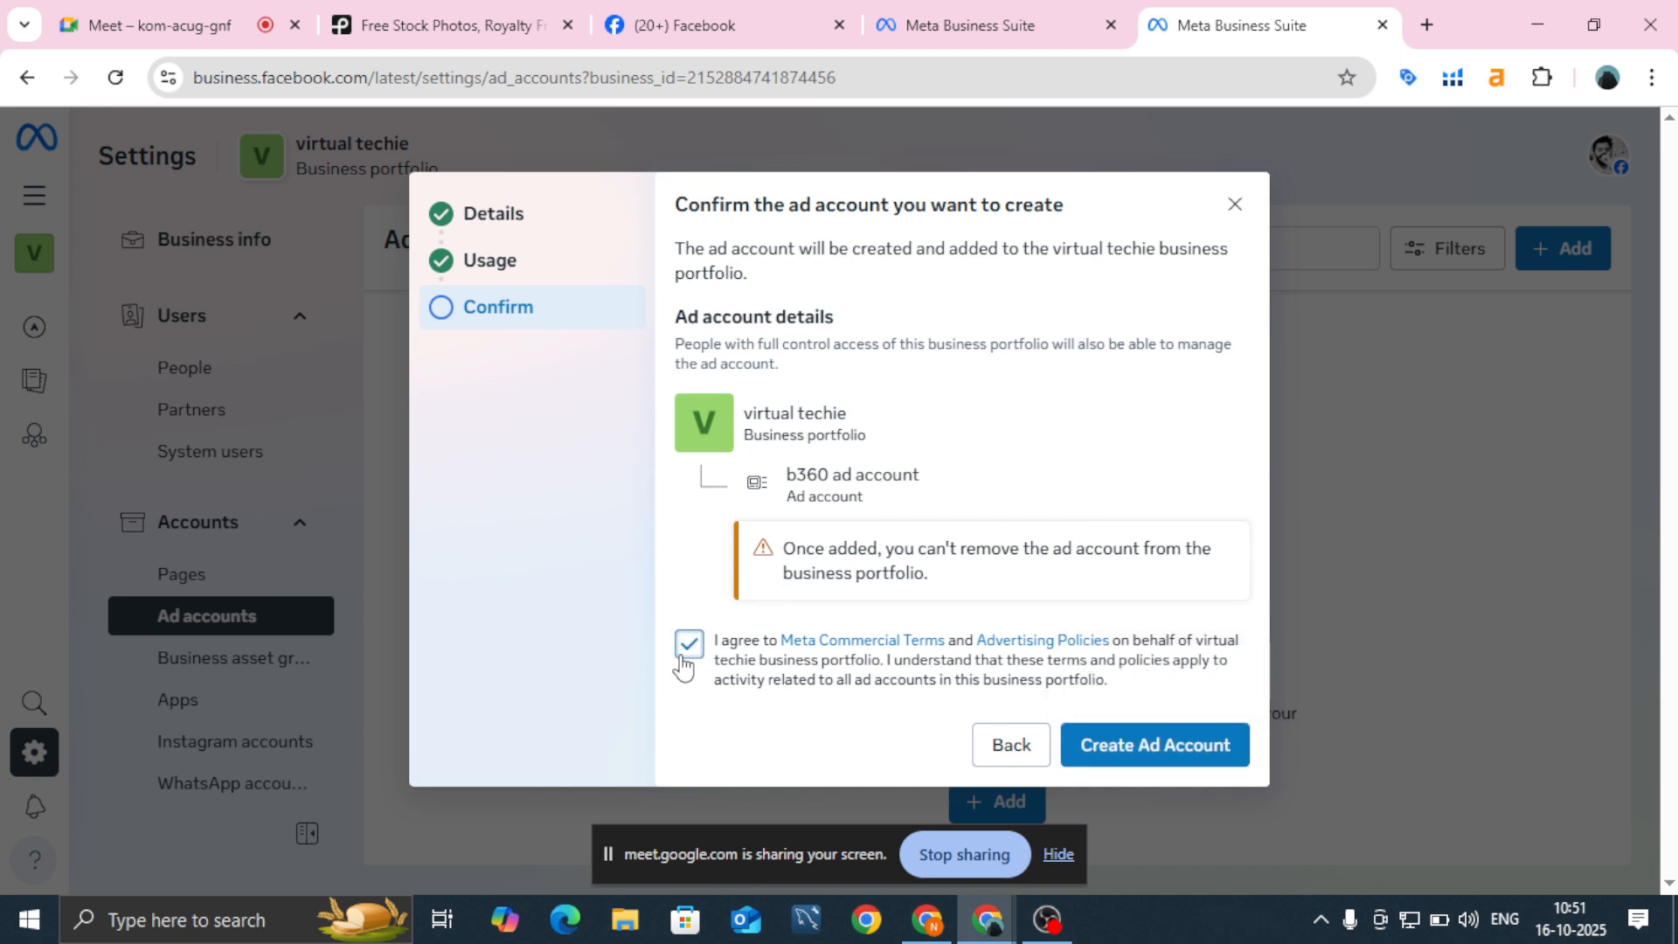
{"action": "left_click", "coordinate": [1107, 750]}
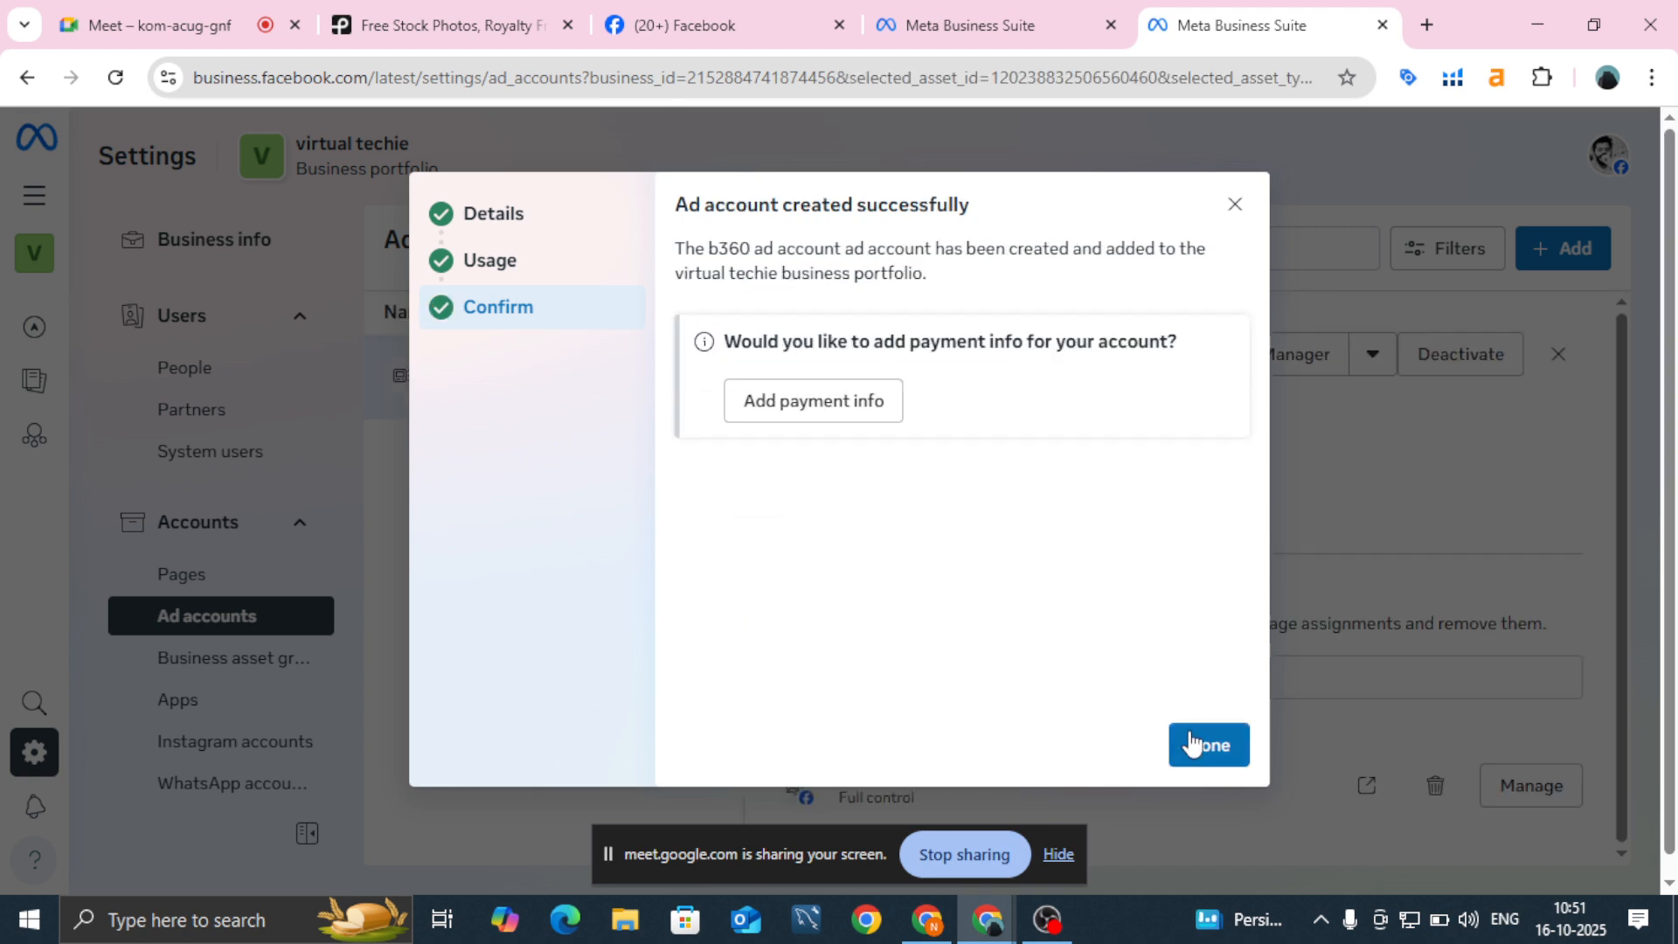
{"action": "left_click", "coordinate": [1193, 743]}
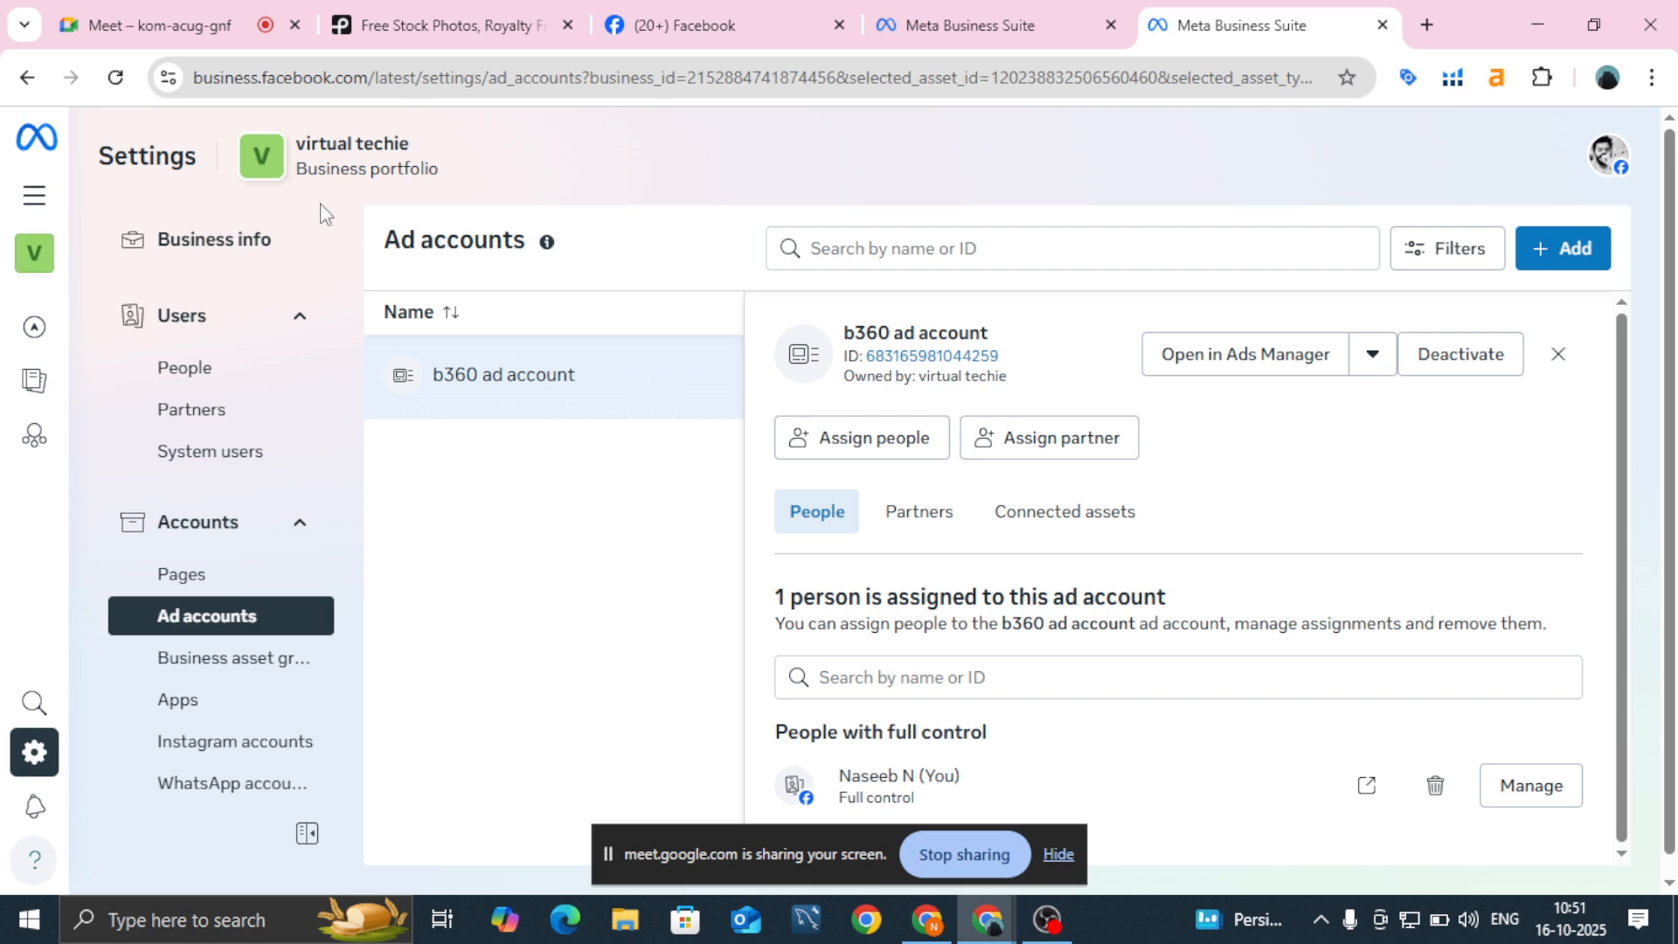
Step: From People, start inviting a new person and enter the invitee's e-mail address
{"action": "left_click", "coordinate": [248, 372]}
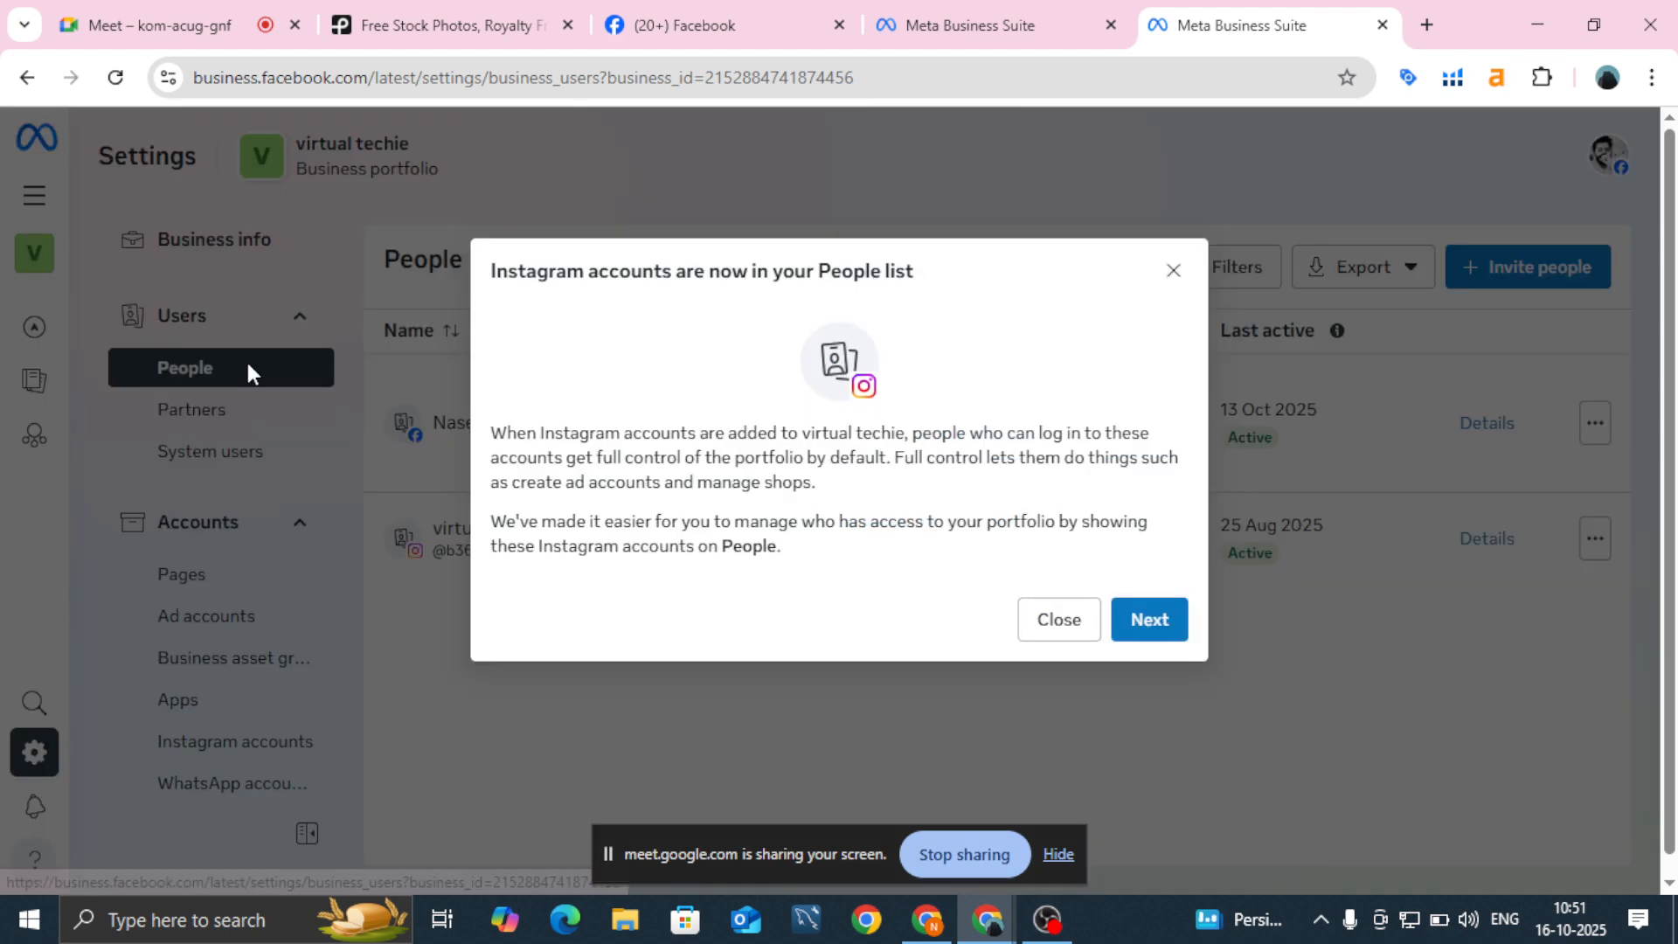
{"action": "left_click", "coordinate": [247, 365]}
{"action": "left_click", "coordinate": [1530, 265]}
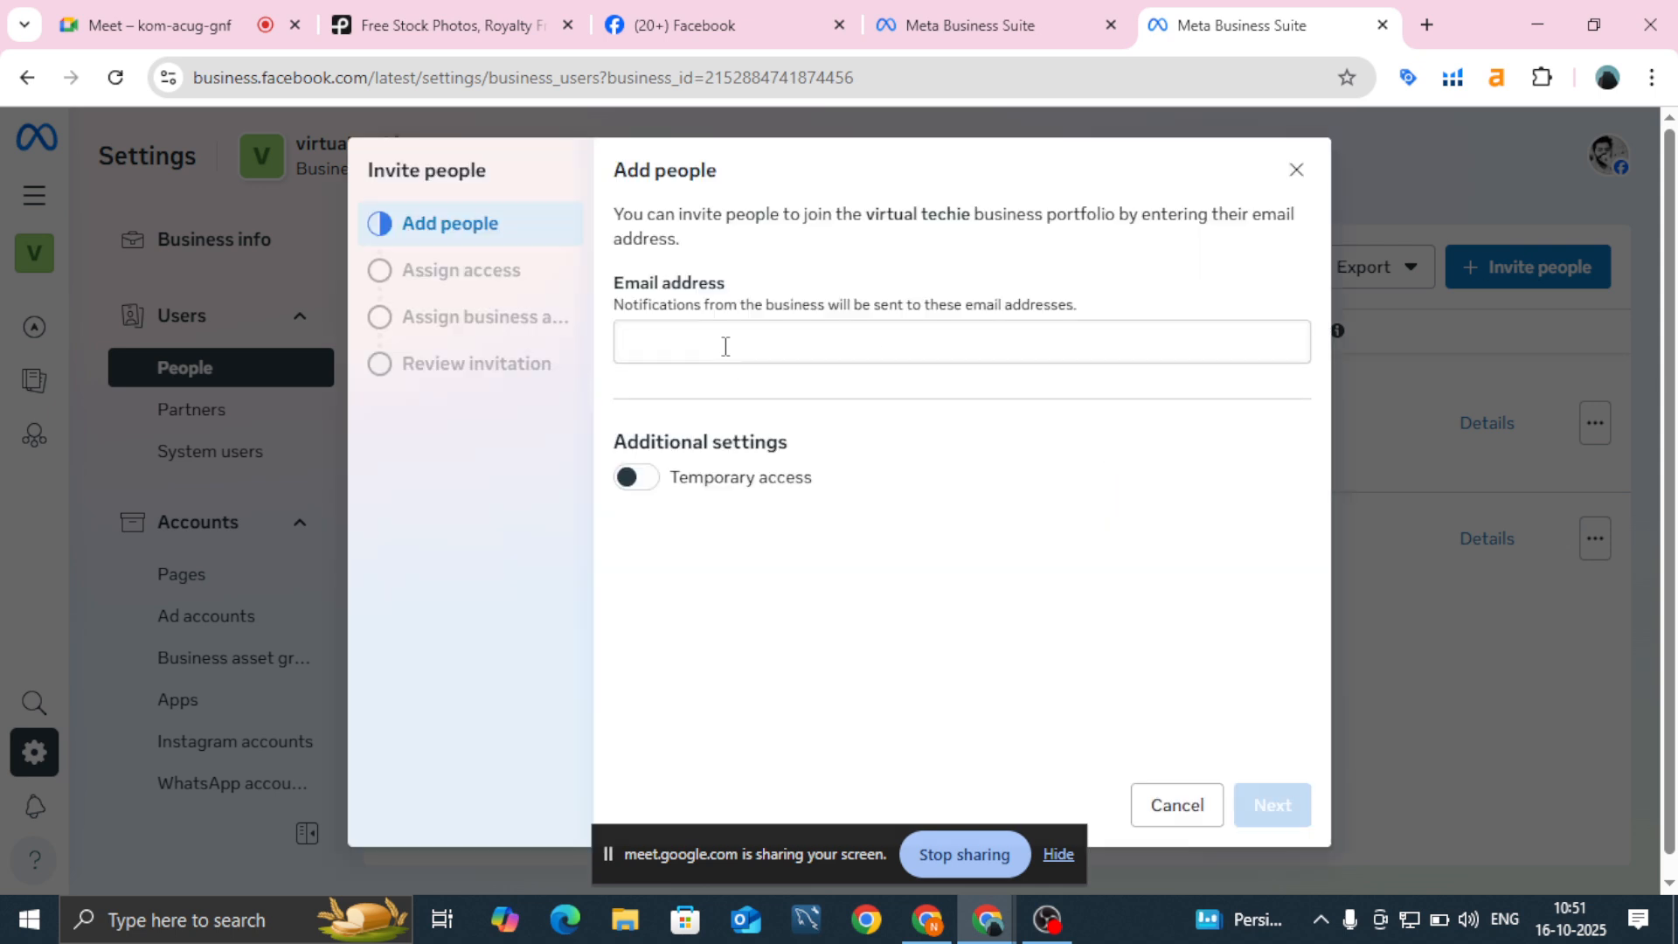
{"action": "left_click", "coordinate": [726, 346]}
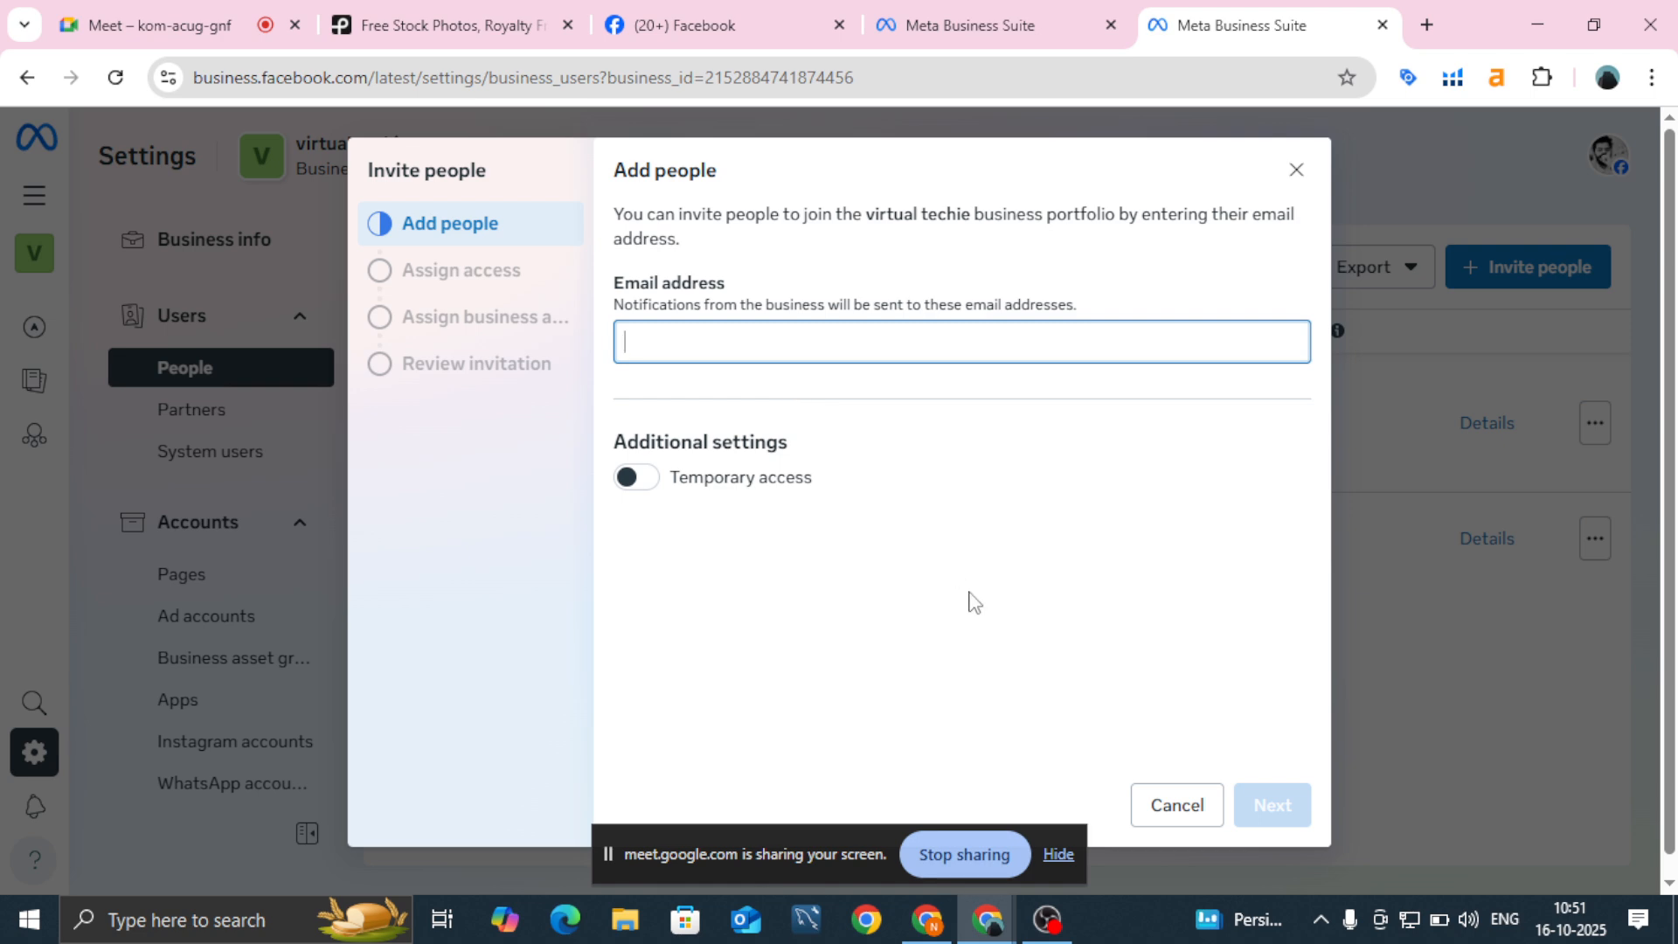
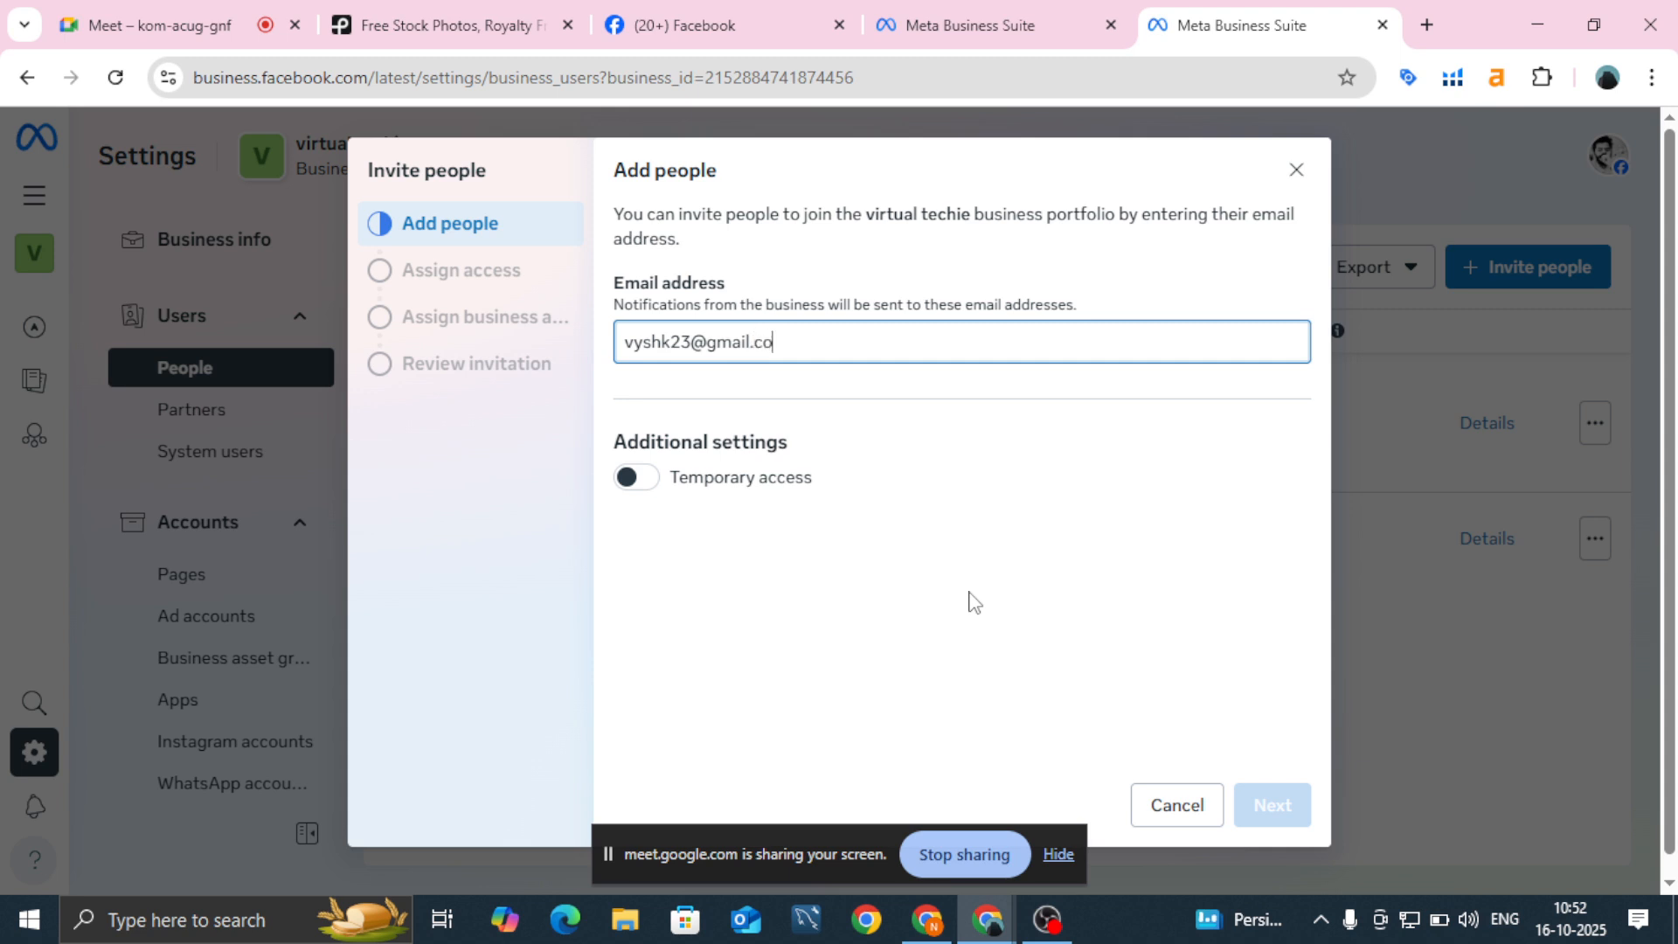
{"action": "key", "text": "Return"}
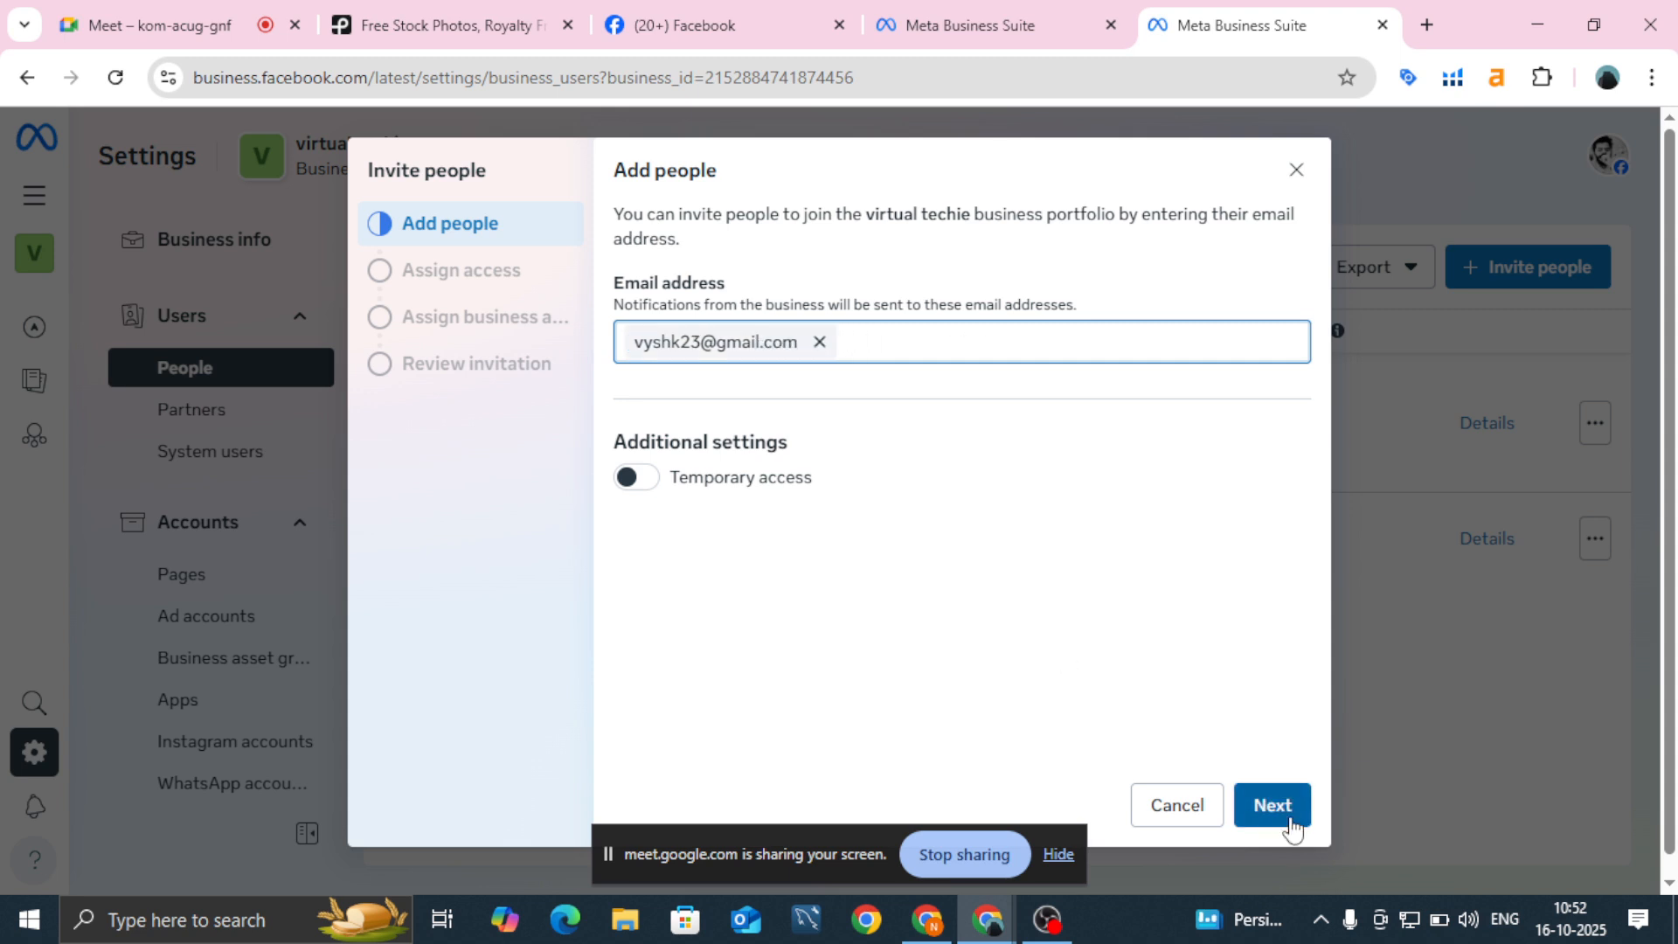
Step: Grant the invitee Full control access and continue to business assets
{"action": "left_click", "coordinate": [1292, 824]}
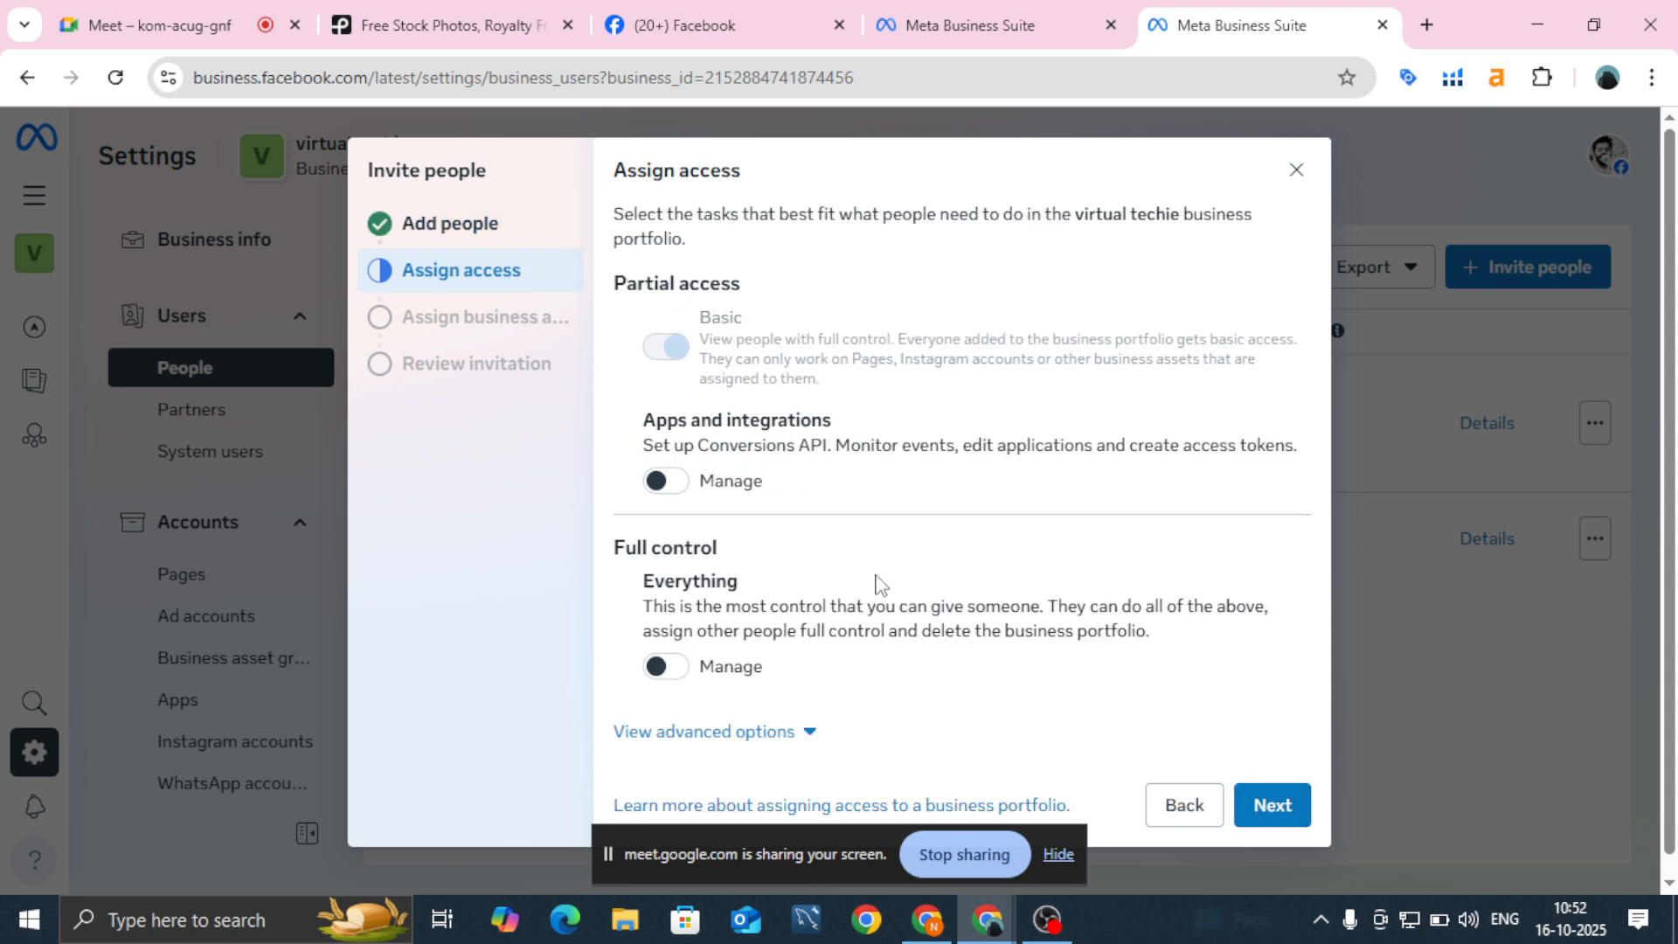
{"action": "left_click", "coordinate": [669, 673]}
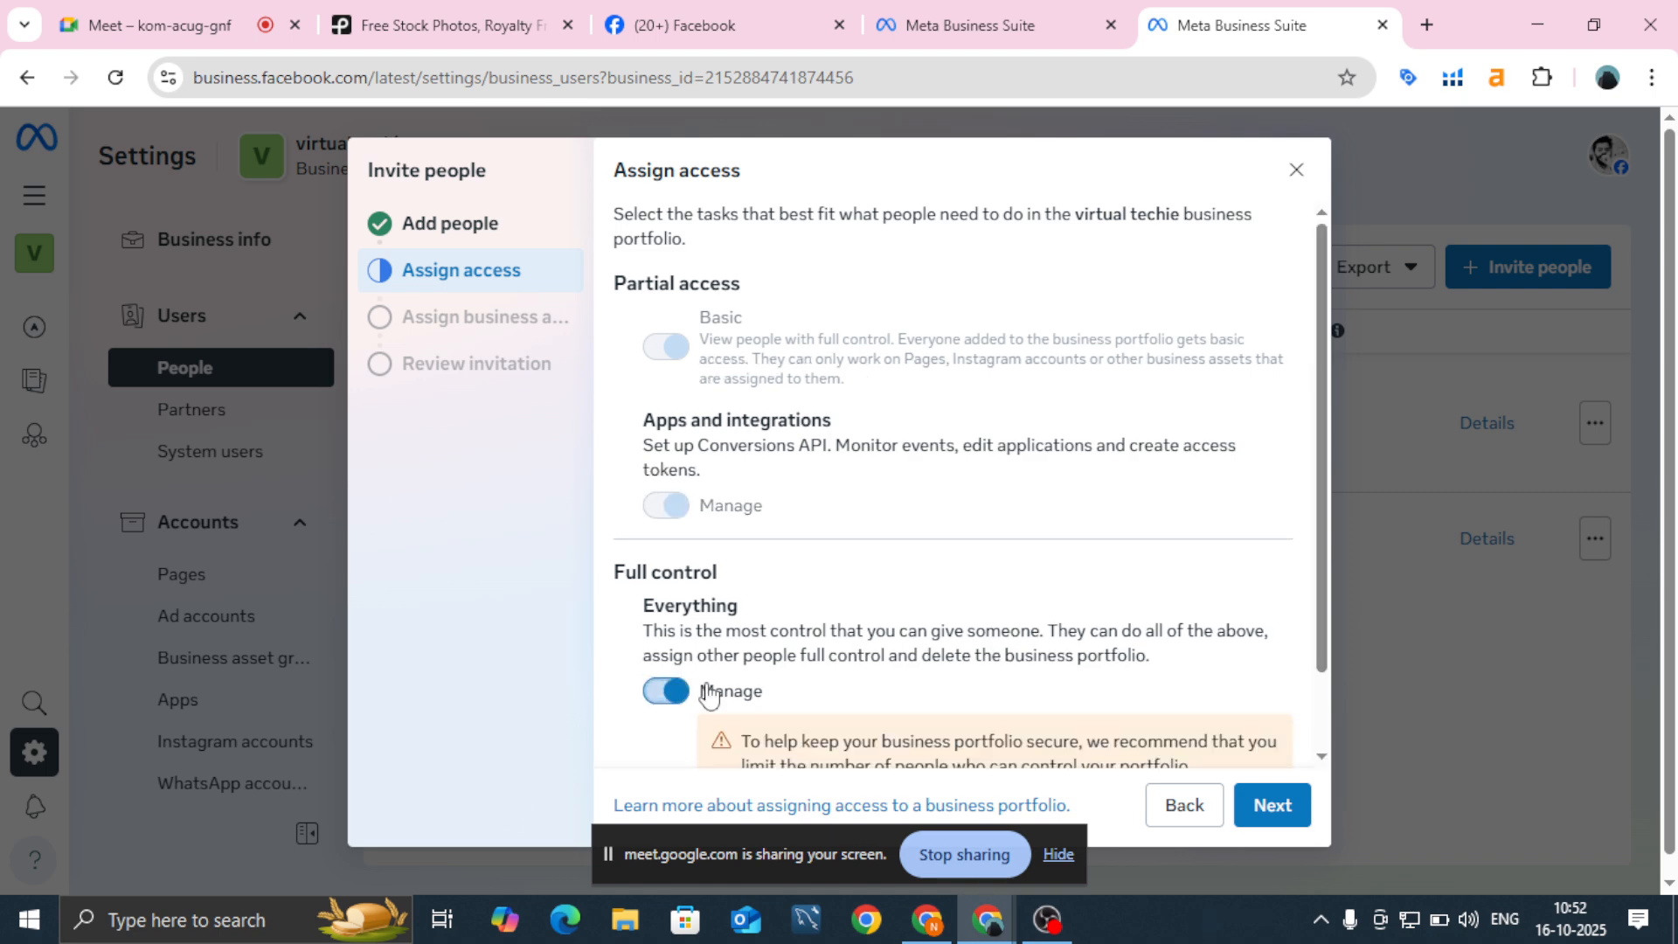
{"action": "left_click", "coordinate": [1272, 802]}
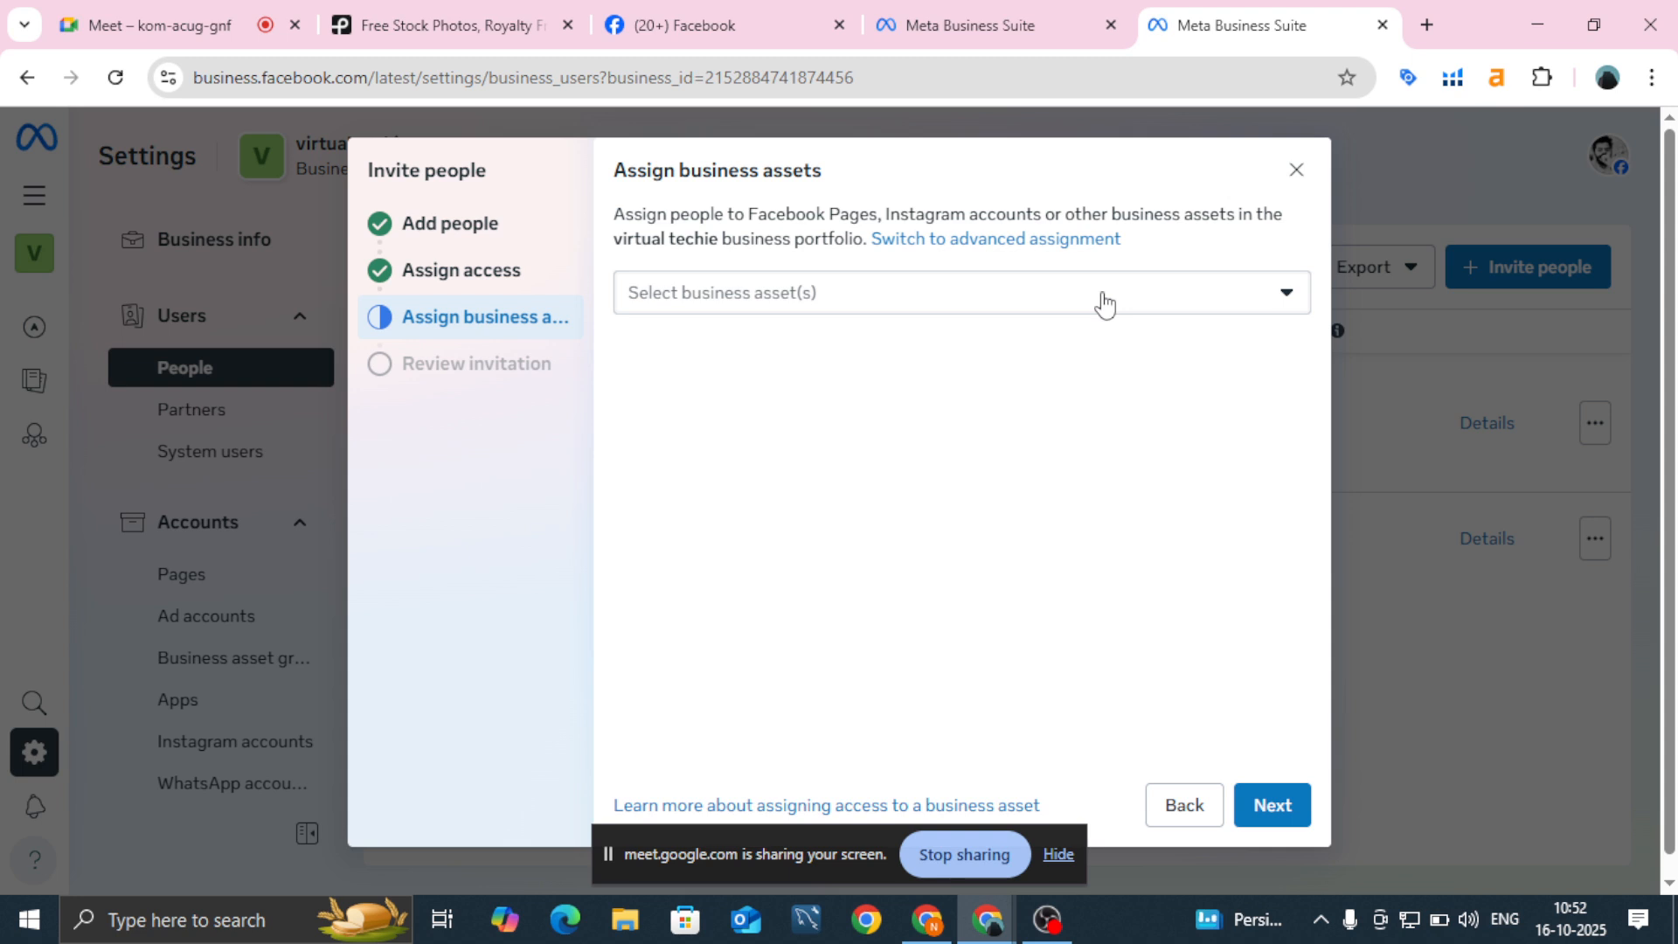
Step: Assign the B360 degree Page and b360 ad account, giving the ad account full control
{"action": "left_click", "coordinate": [1104, 301]}
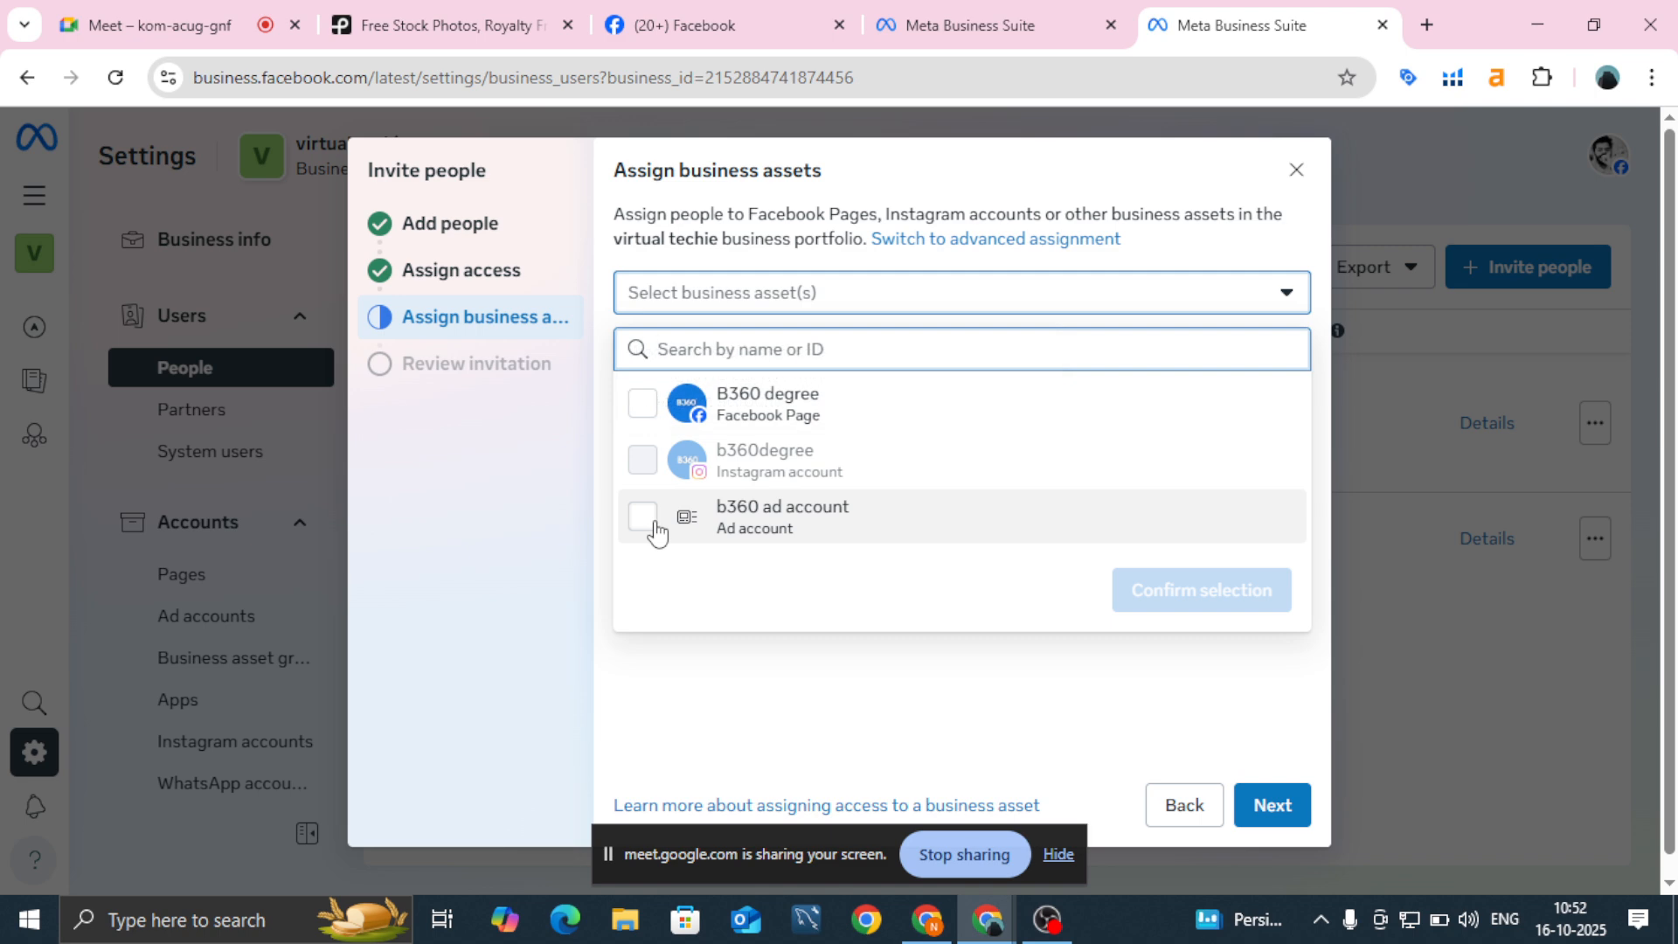
{"action": "mouse_move", "coordinate": [644, 430]}
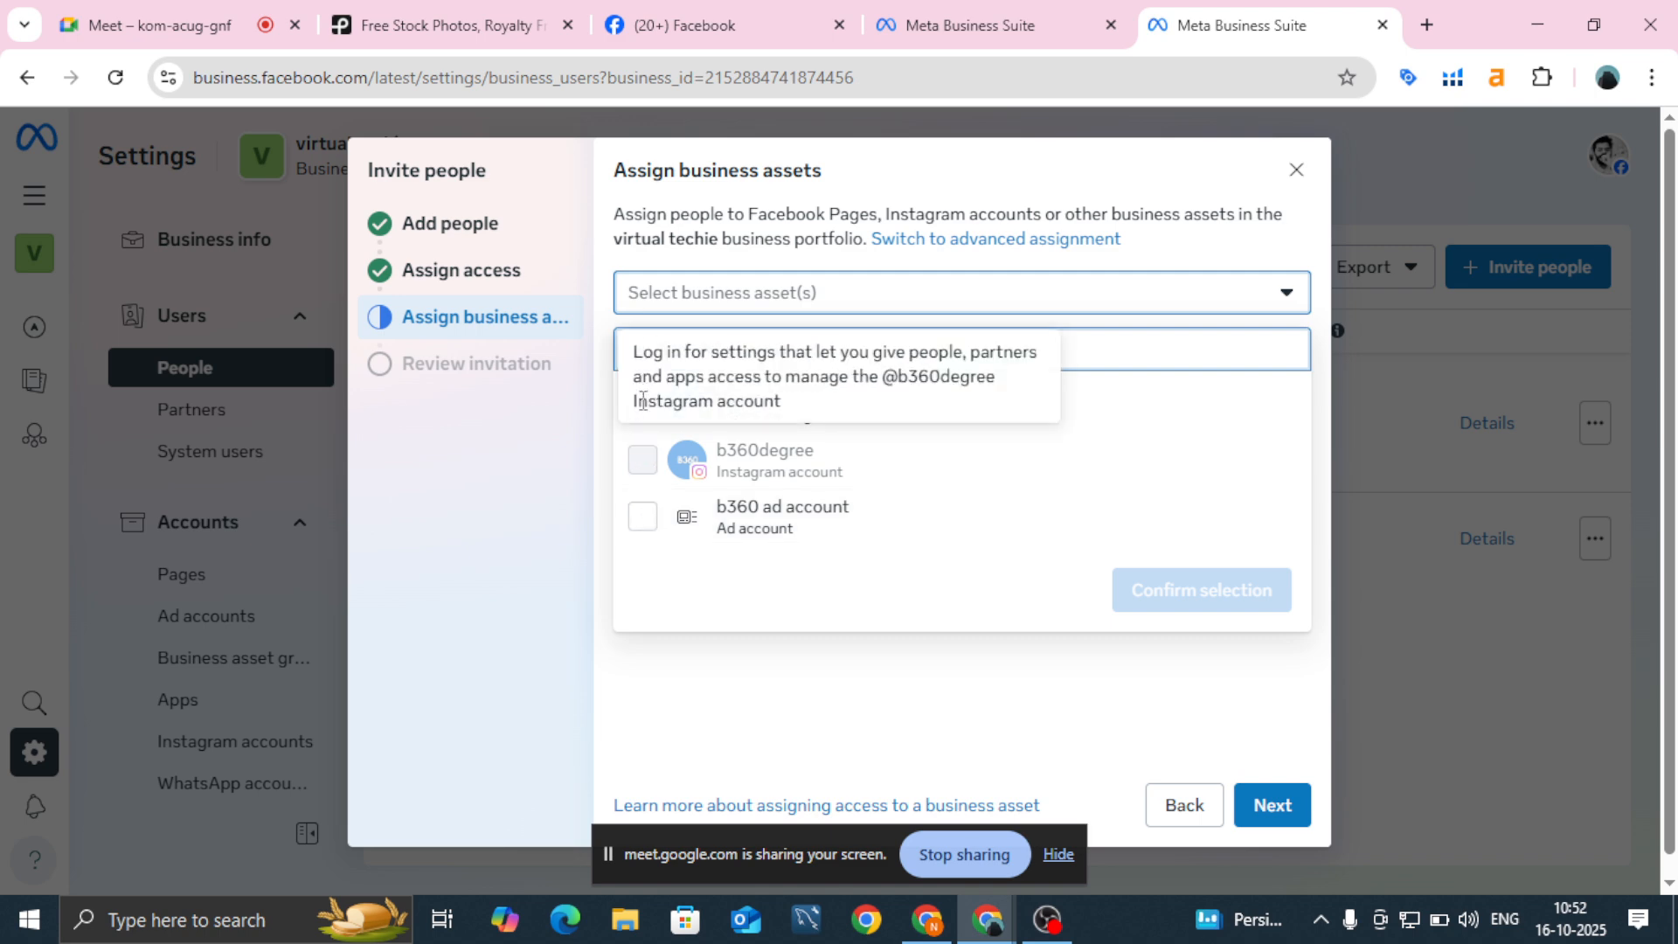
{"action": "left_click", "coordinate": [610, 412]}
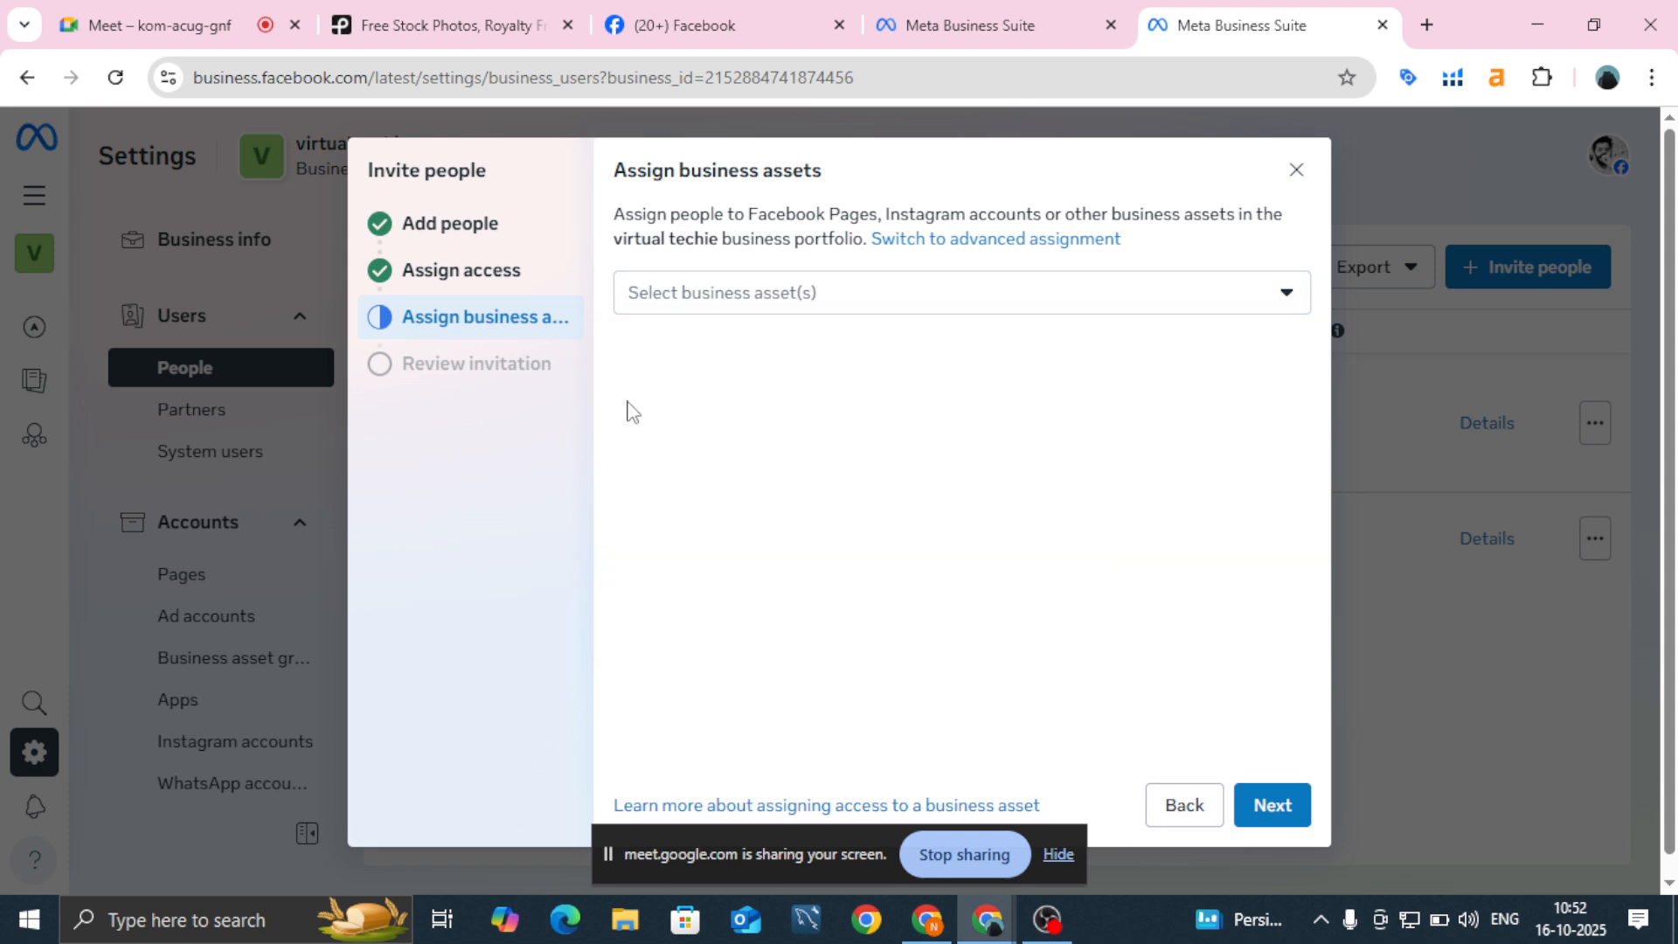
{"action": "left_click", "coordinate": [699, 313]}
{"action": "left_click", "coordinate": [644, 401]}
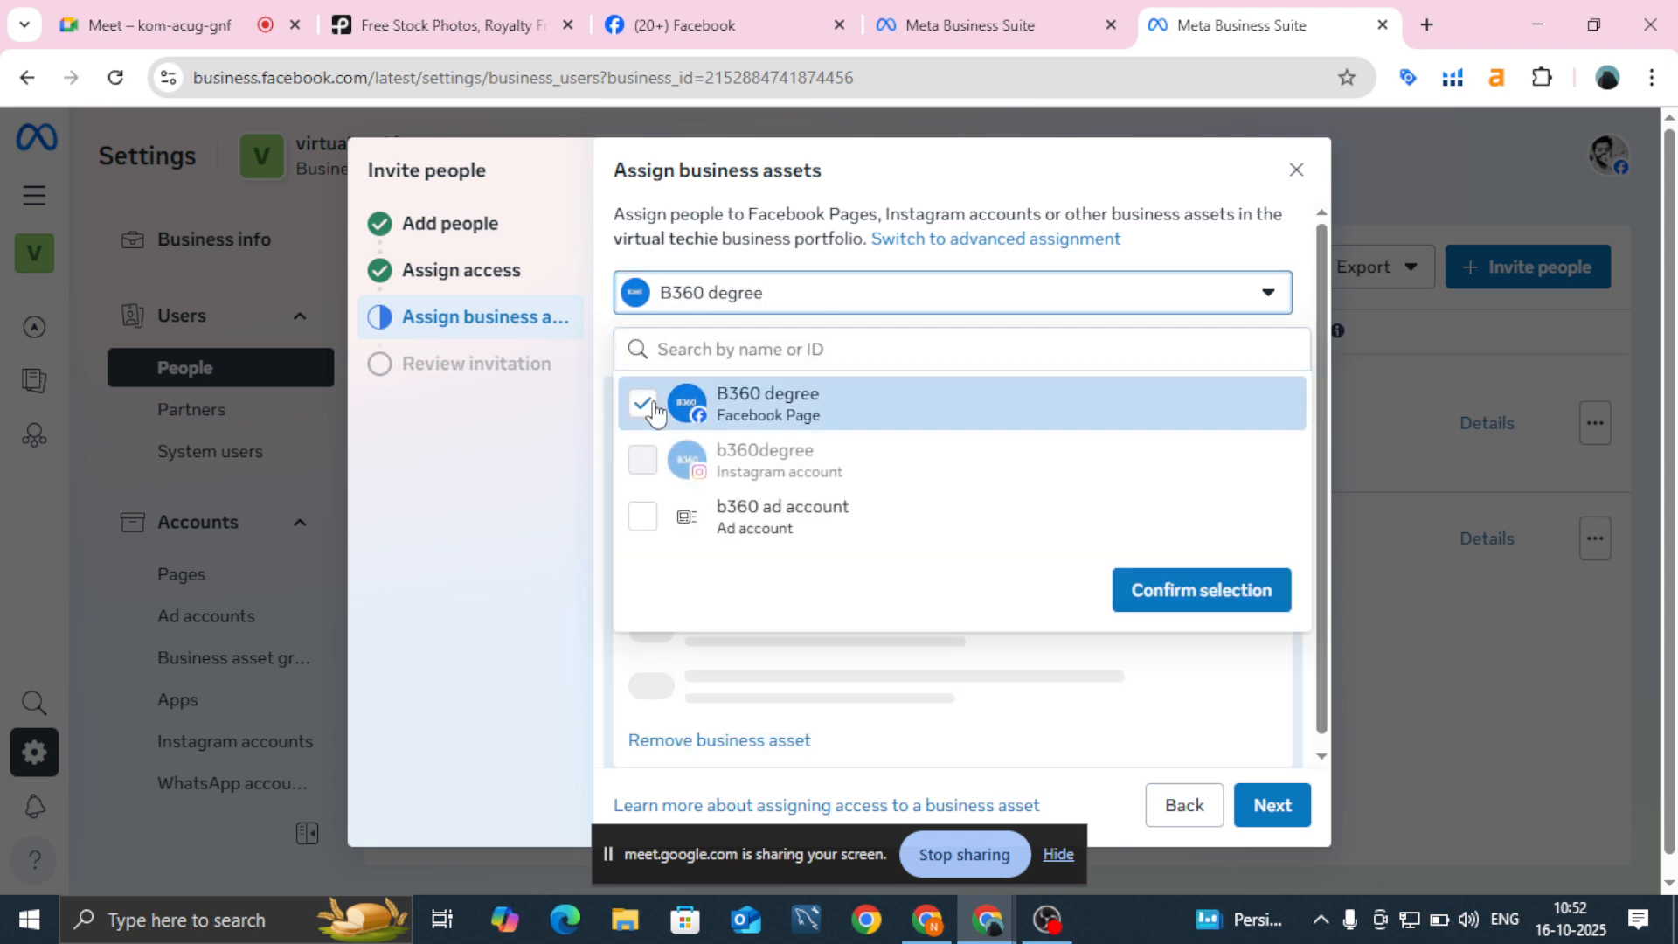
{"action": "left_click", "coordinate": [644, 518]}
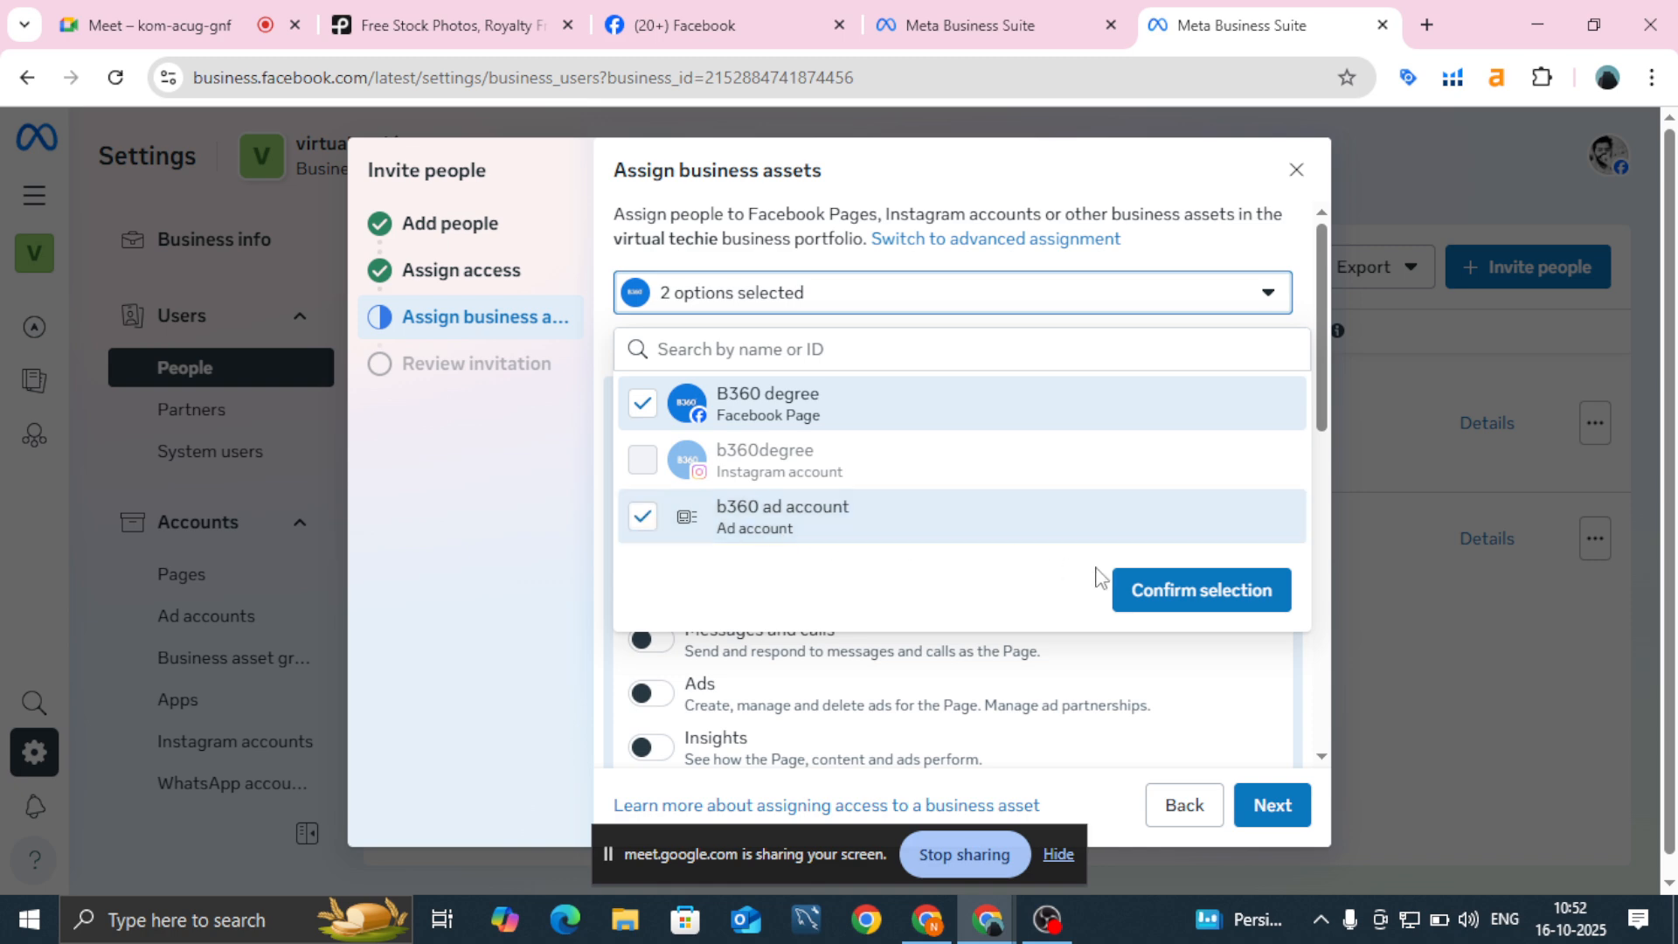
{"action": "left_click", "coordinate": [1201, 590]}
{"action": "scroll", "coordinate": [839, 588], "scroll_direction": "down", "scroll_amount": 10}
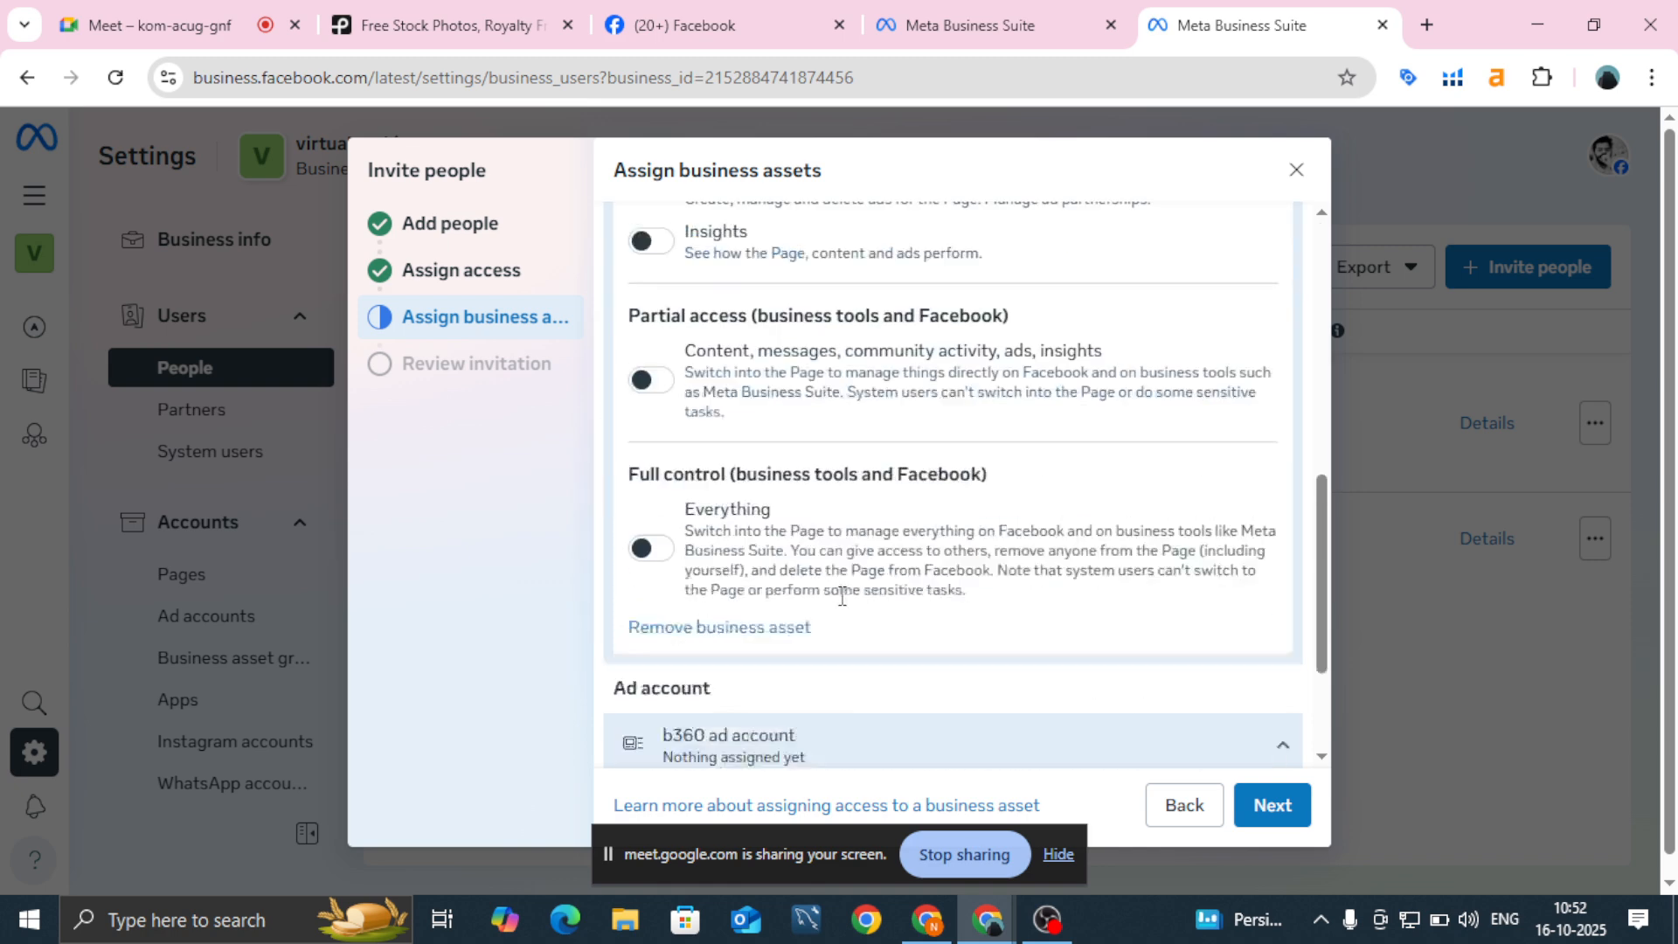
{"action": "scroll", "coordinate": [763, 555], "scroll_direction": "up", "scroll_amount": 10}
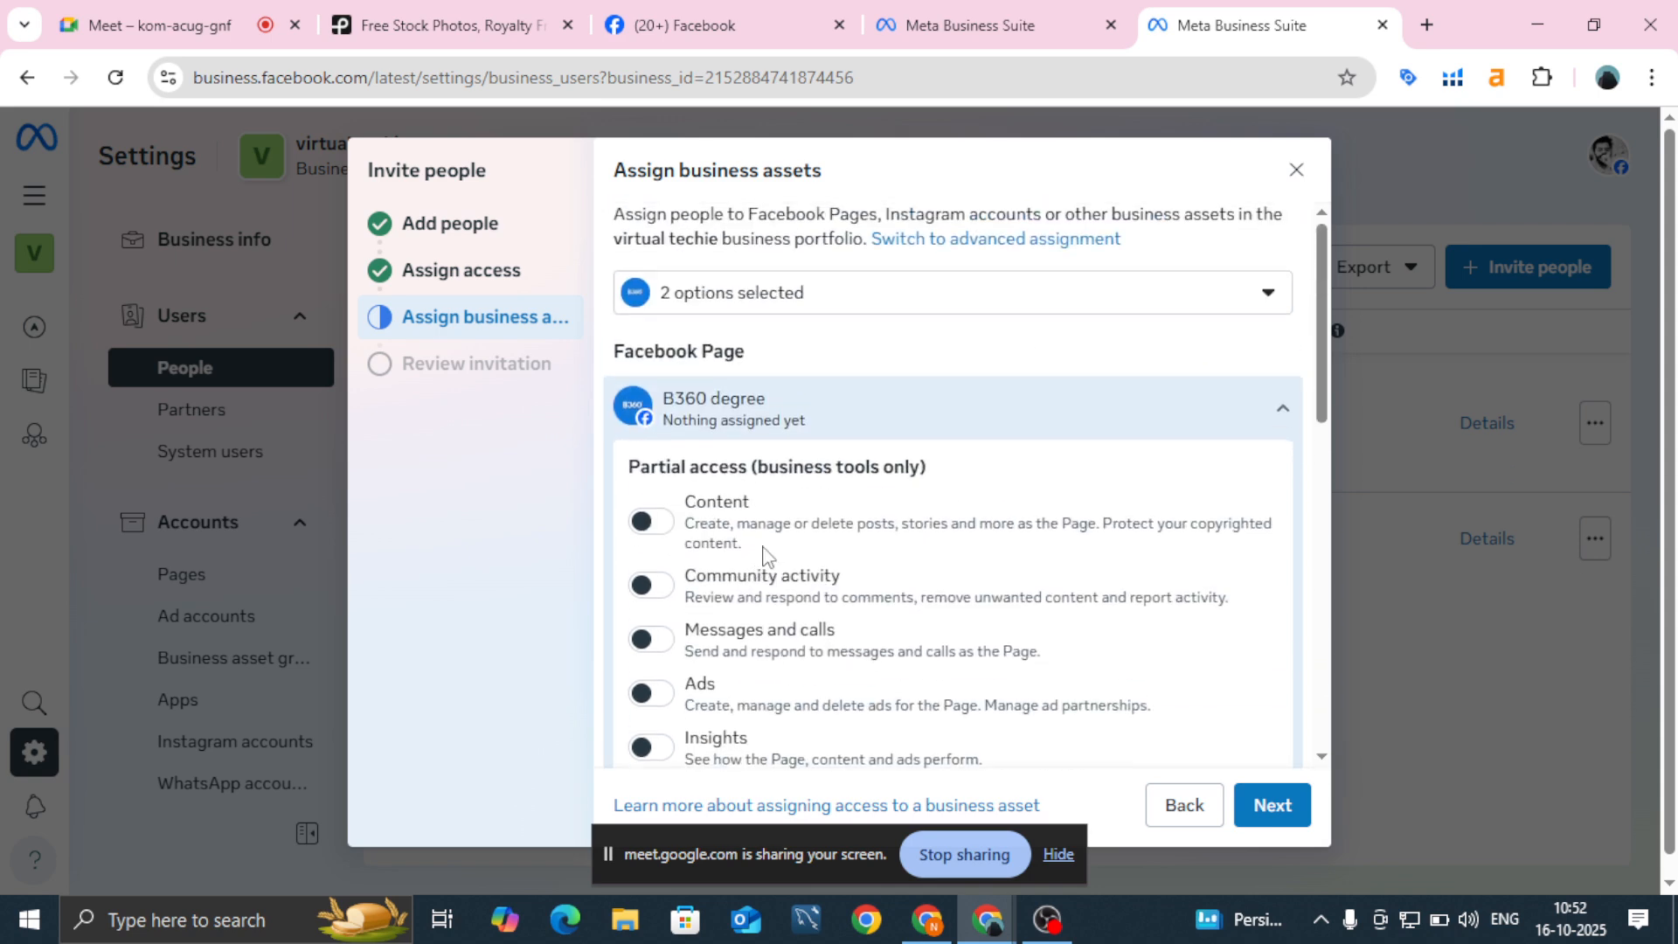
{"action": "scroll", "coordinate": [764, 555], "scroll_direction": "down", "scroll_amount": 1}
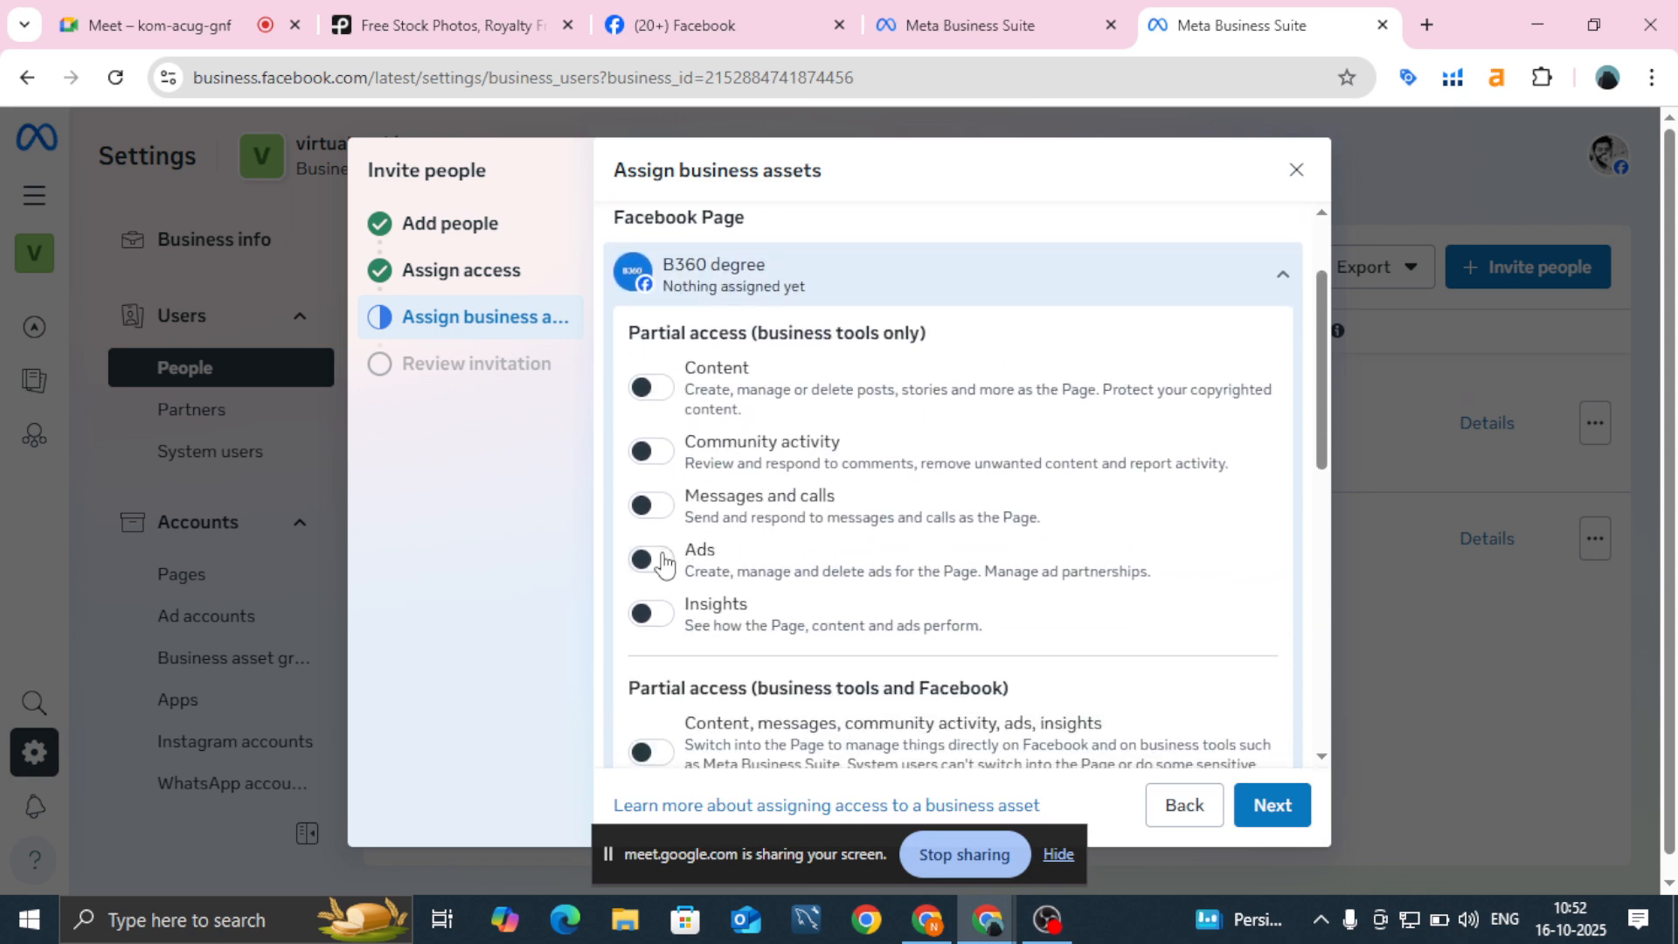
{"action": "scroll", "coordinate": [666, 563], "scroll_direction": "down", "scroll_amount": 6}
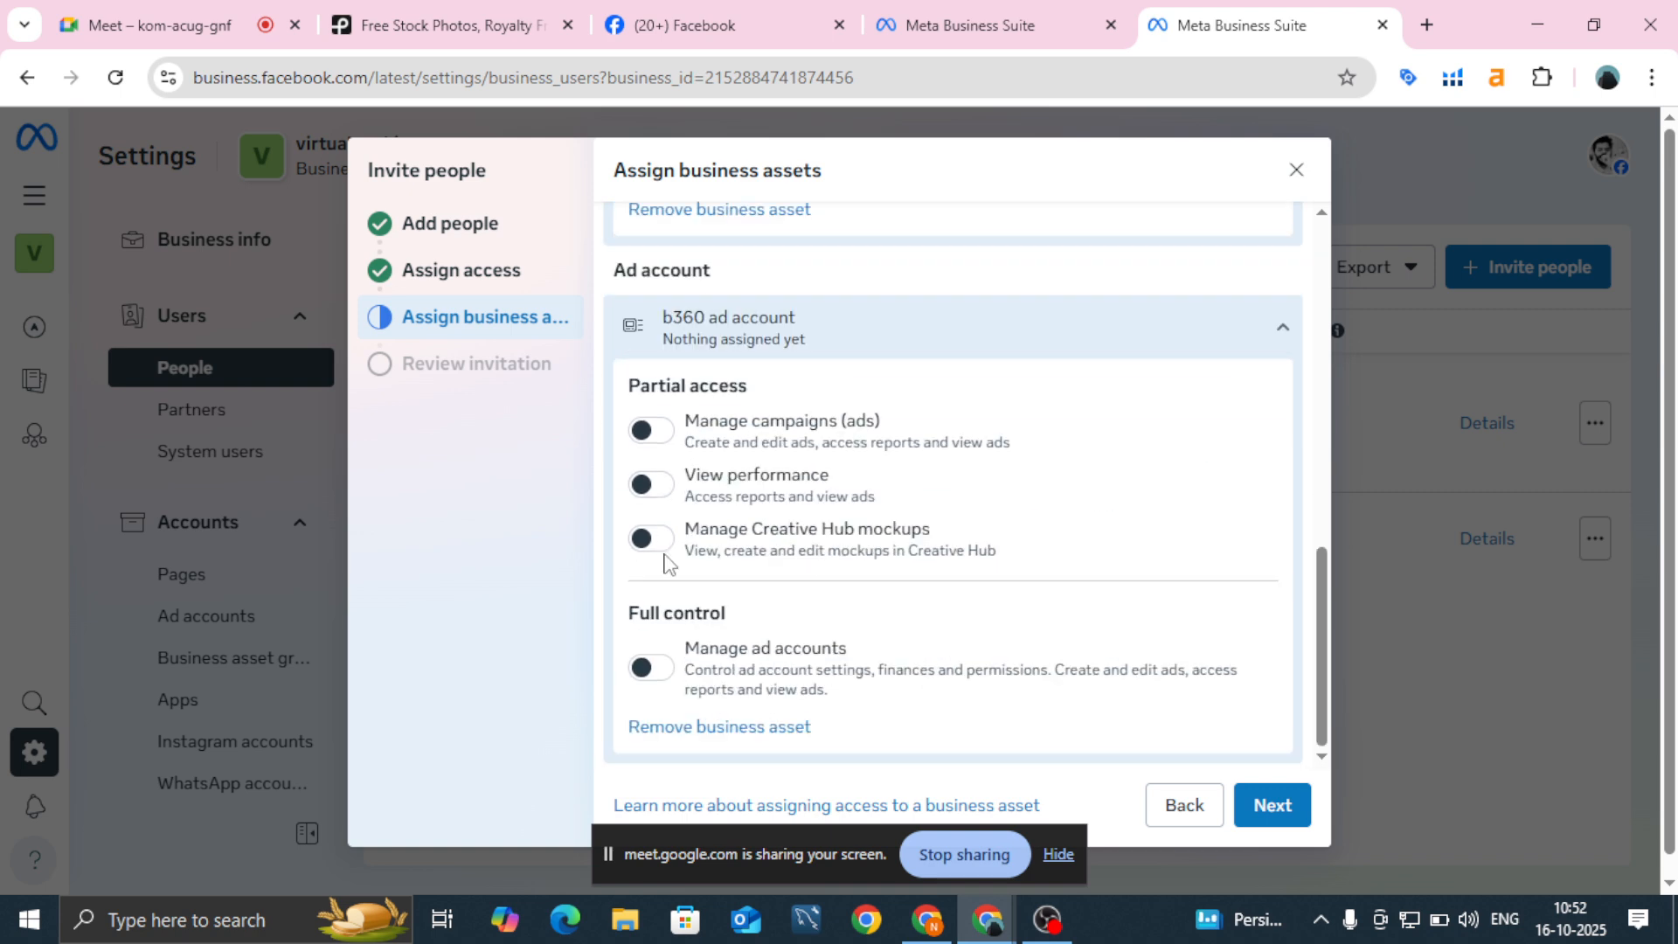
{"action": "left_click", "coordinate": [665, 678]}
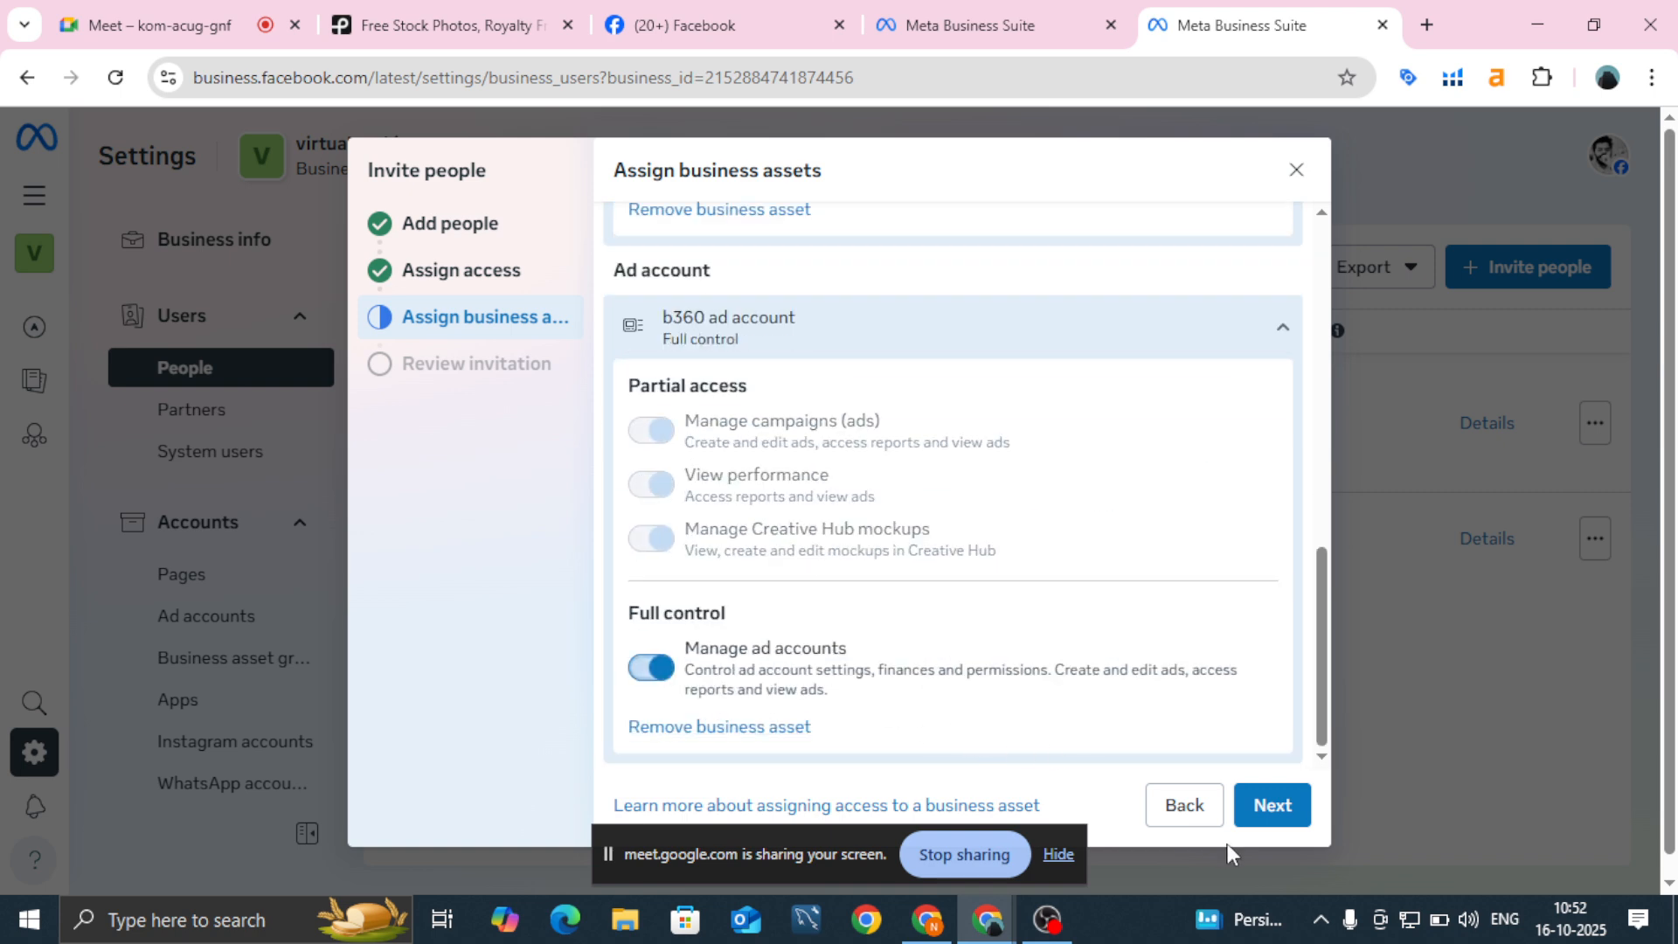
{"action": "left_click", "coordinate": [1269, 820]}
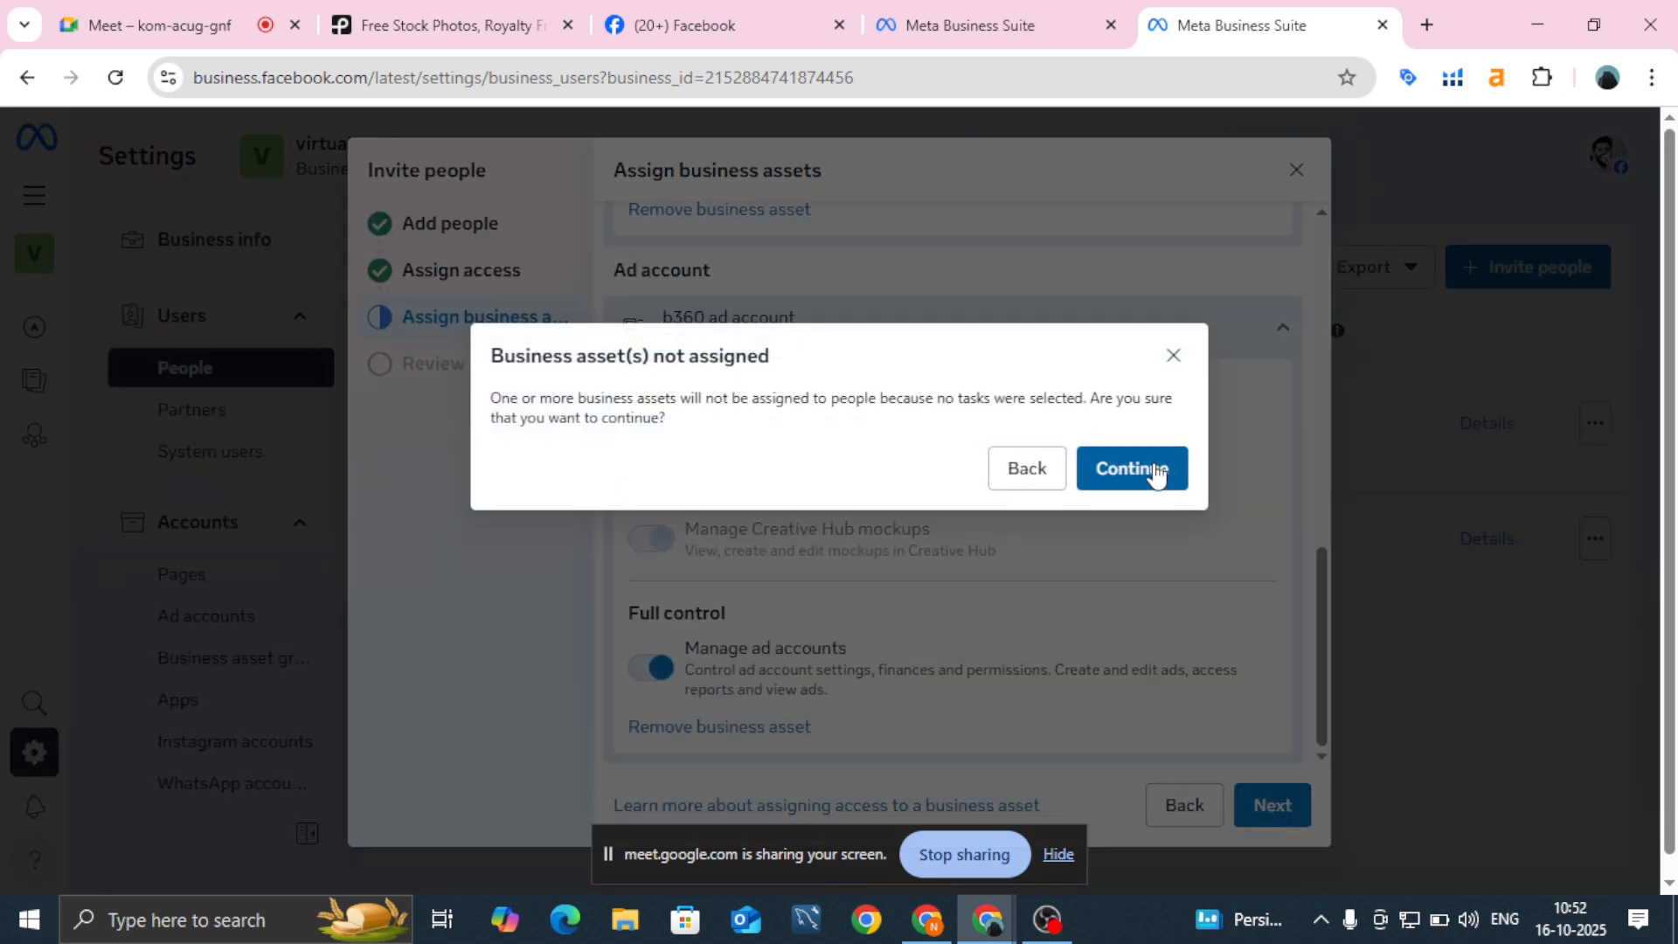
Step: Remove the b360 ad account, keep only B360 degree with full control, and continue to review
{"action": "left_click", "coordinate": [1172, 356]}
{"action": "scroll", "coordinate": [961, 411], "scroll_direction": "up", "scroll_amount": 8}
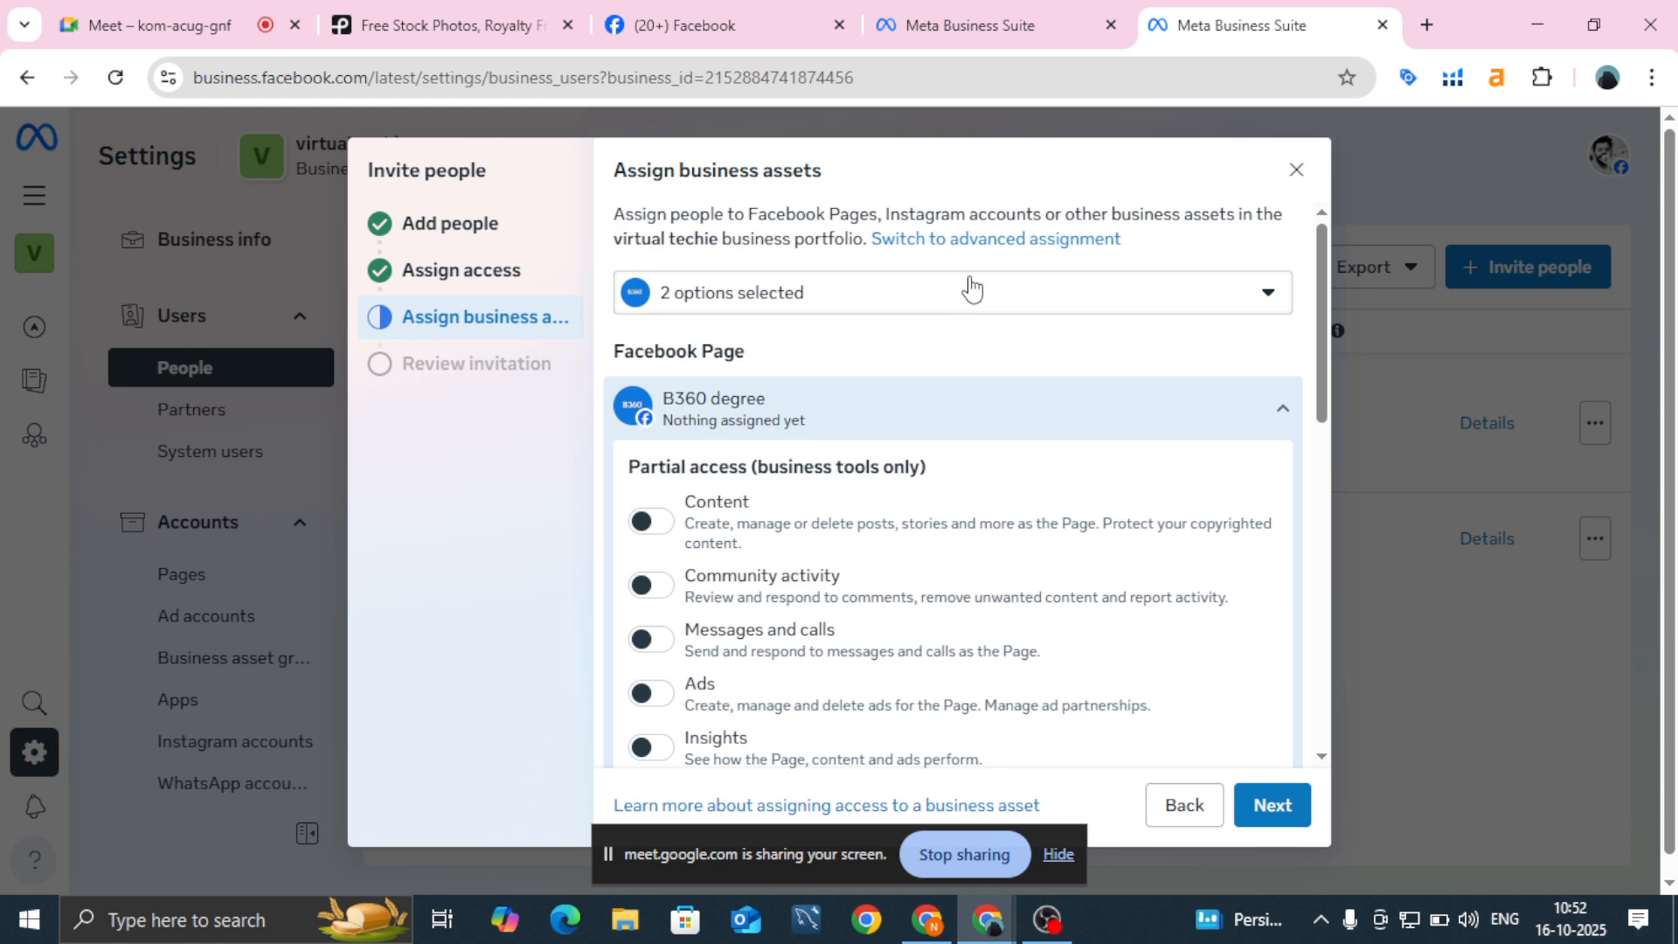
{"action": "left_click", "coordinate": [970, 291]}
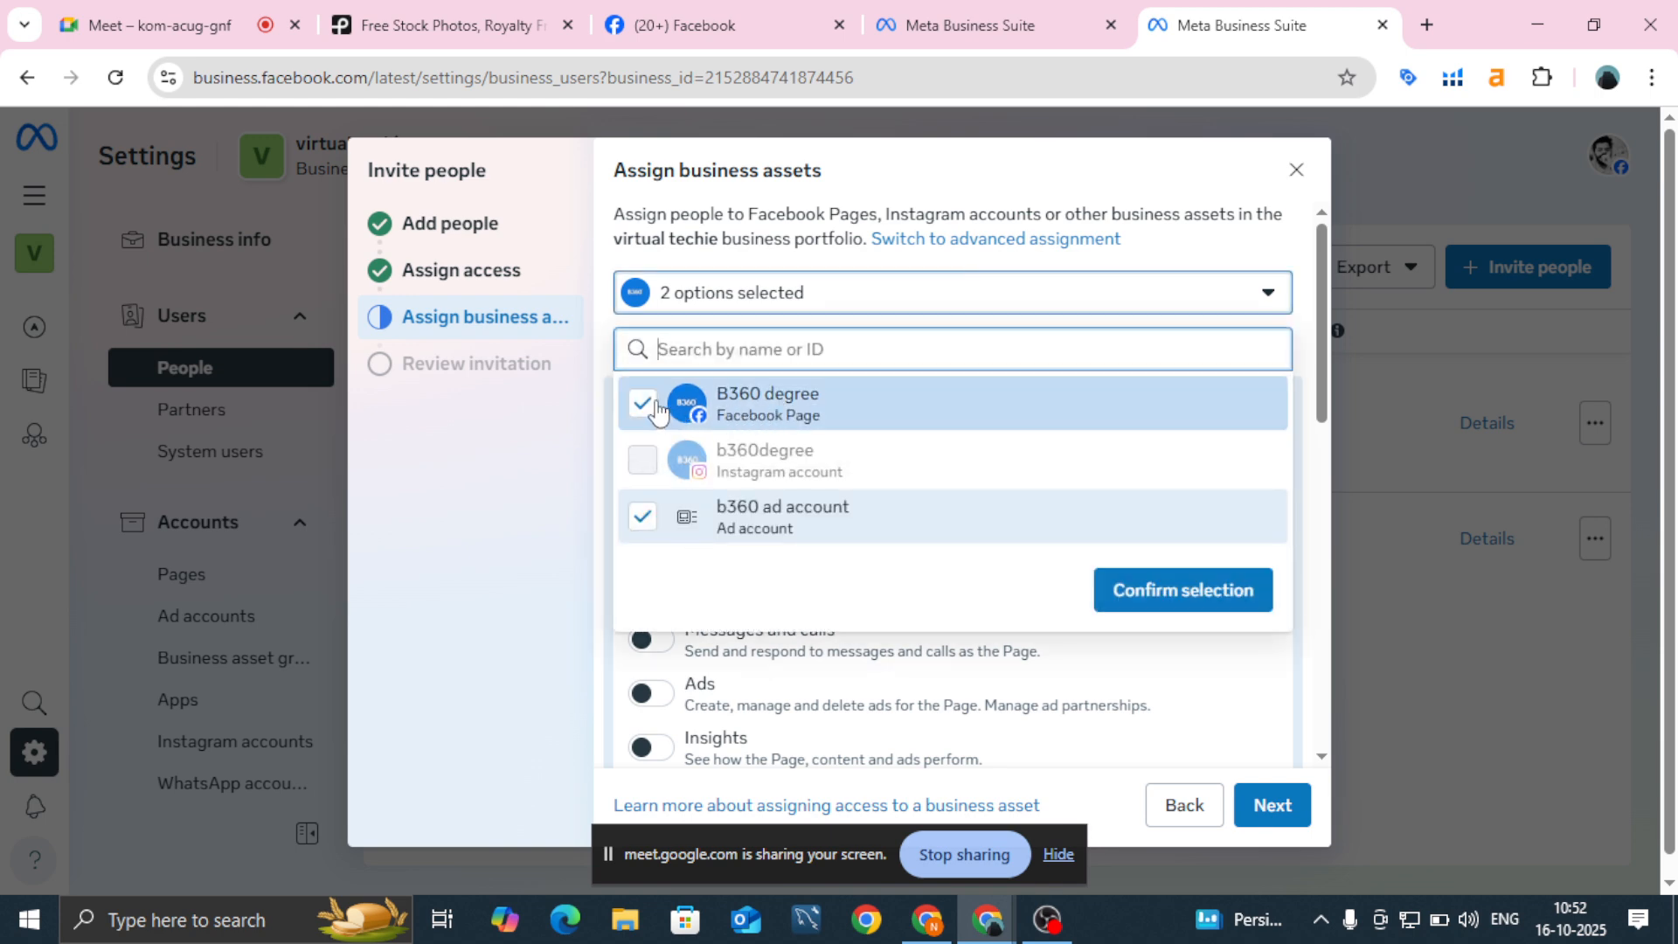
{"action": "left_click", "coordinate": [642, 516]}
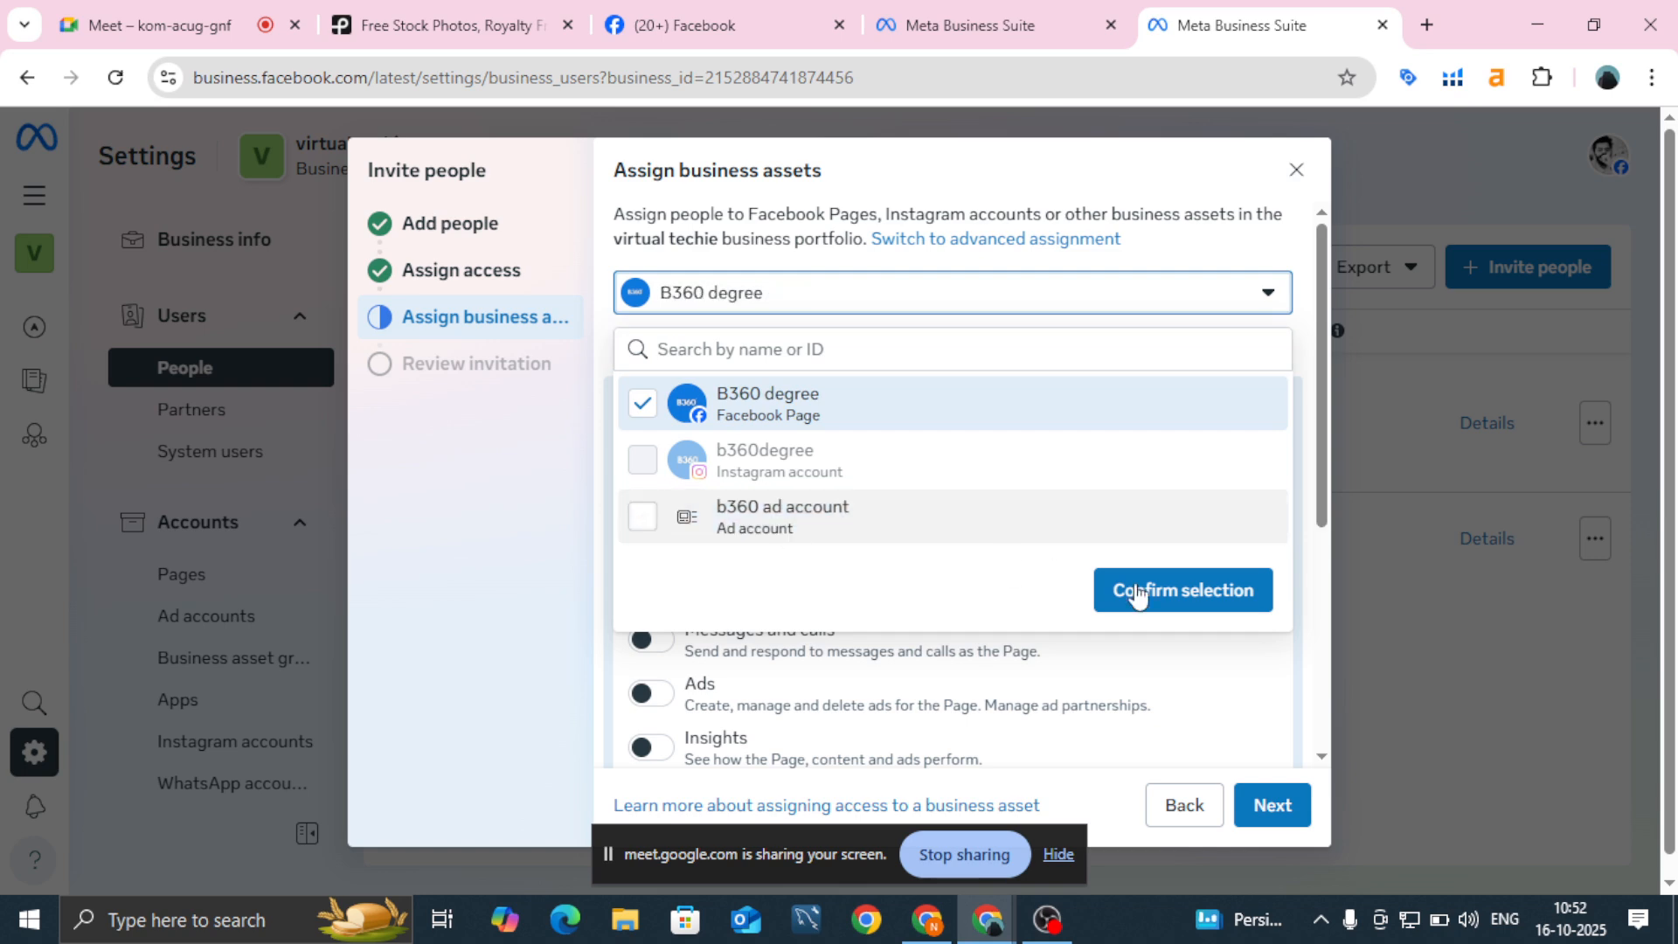
{"action": "left_click", "coordinate": [1217, 588]}
{"action": "scroll", "coordinate": [961, 643], "scroll_direction": "down", "scroll_amount": 5}
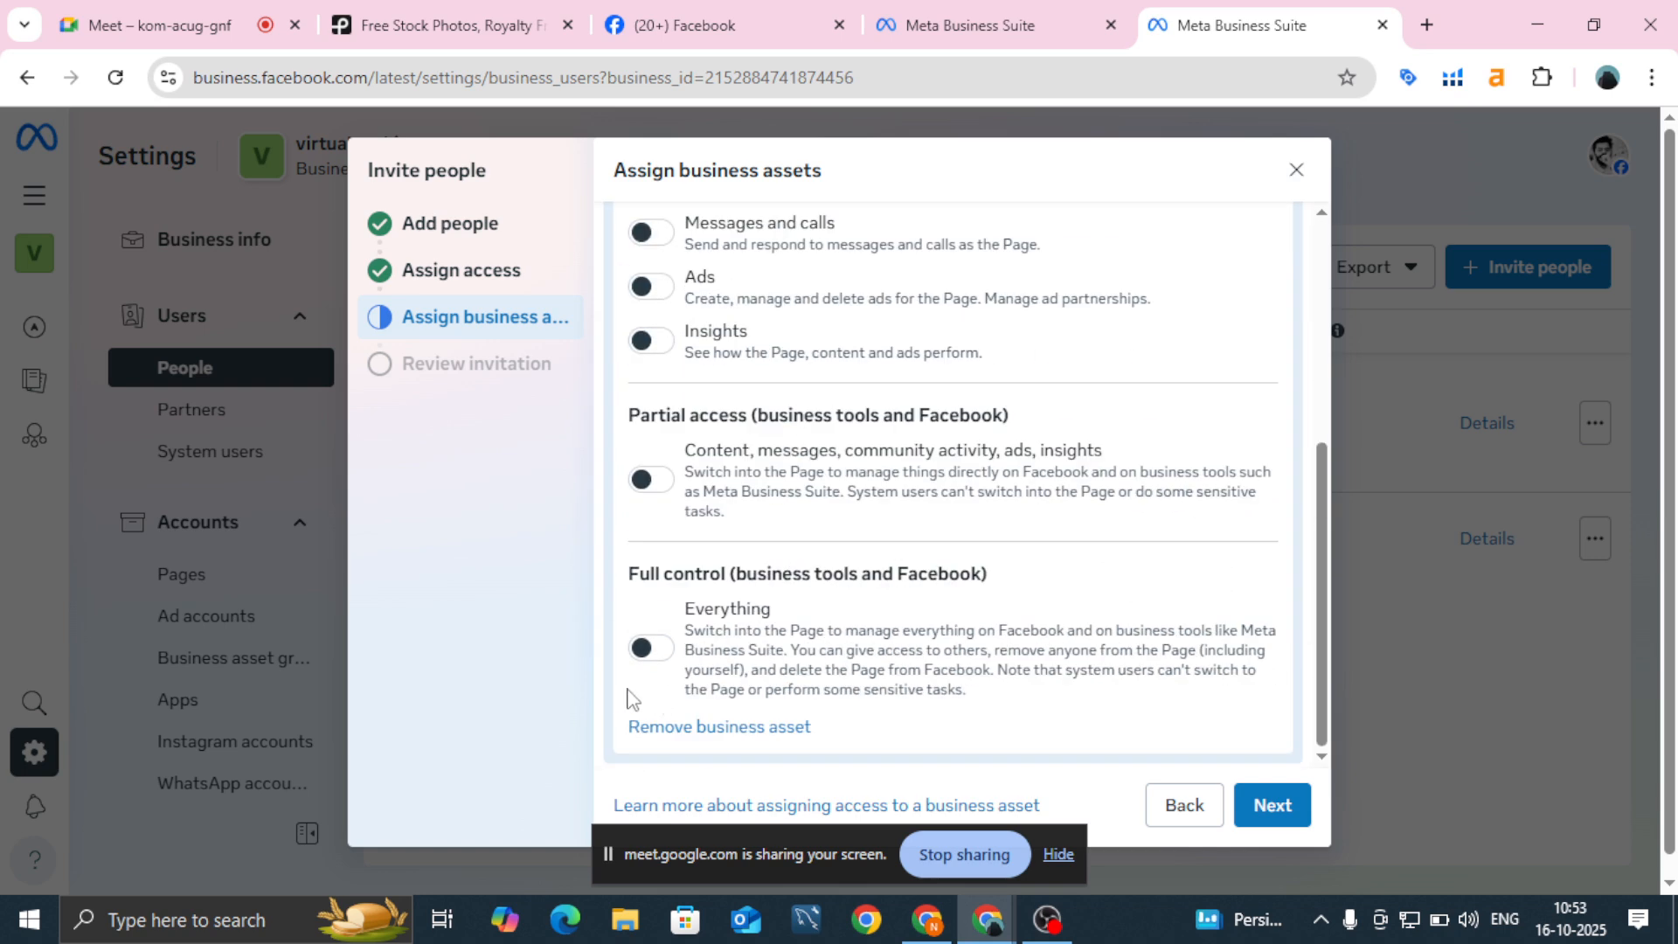
{"action": "left_click", "coordinate": [660, 657]}
{"action": "scroll", "coordinate": [787, 546], "scroll_direction": "up", "scroll_amount": 5}
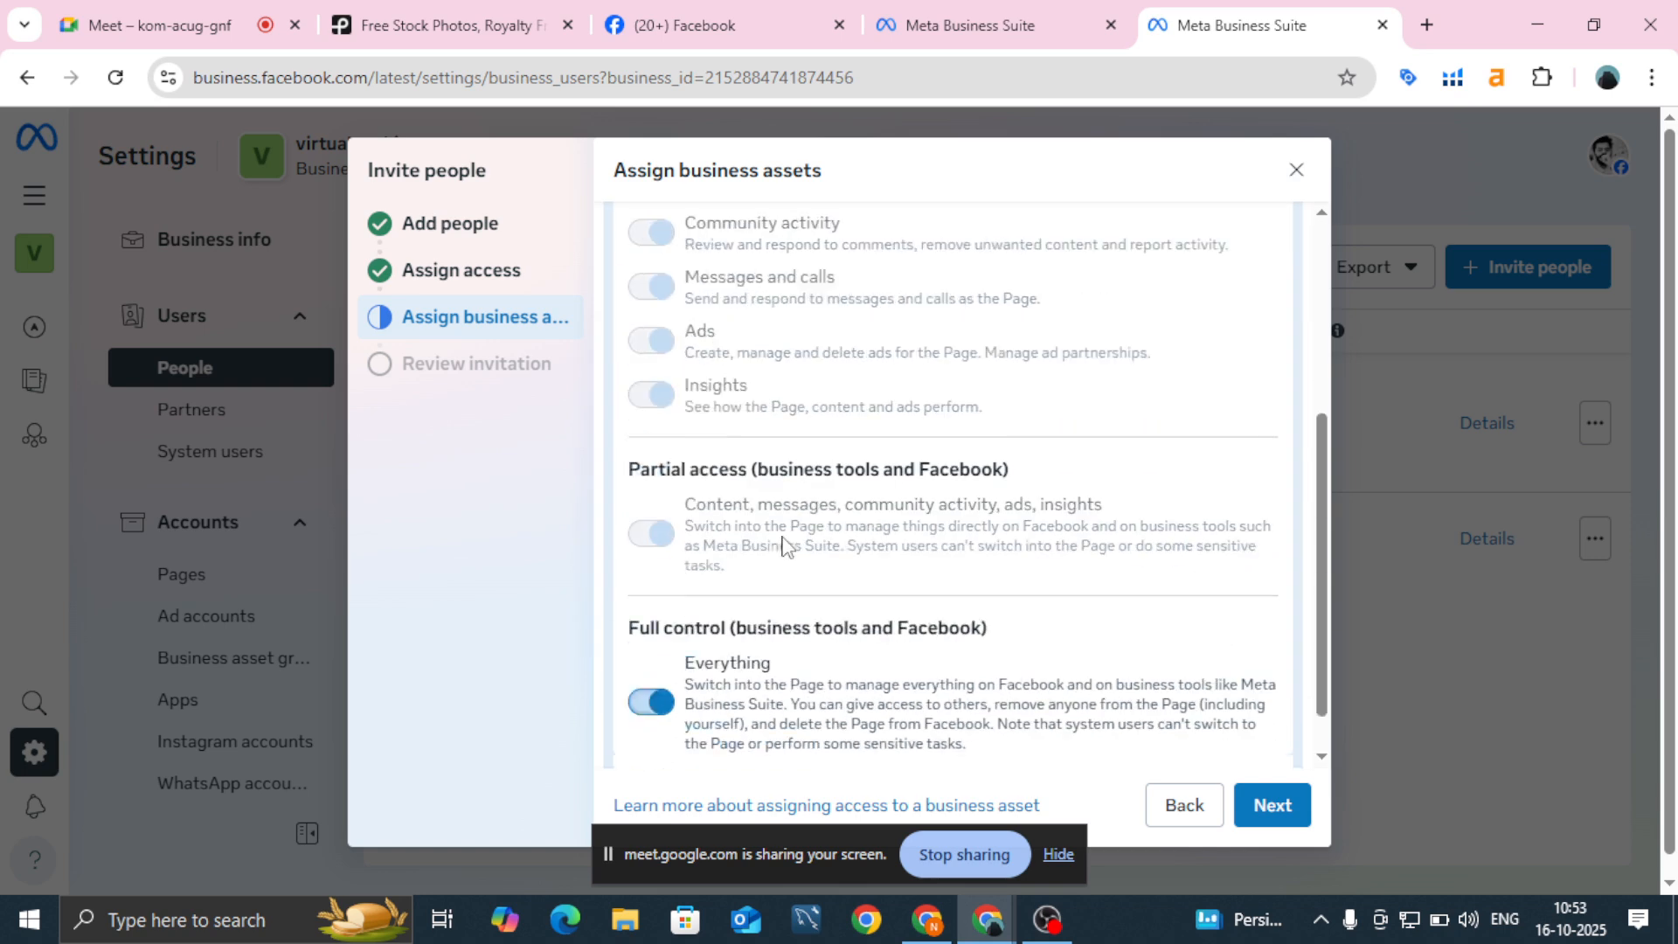
{"action": "scroll", "coordinate": [786, 546], "scroll_direction": "down", "scroll_amount": 5}
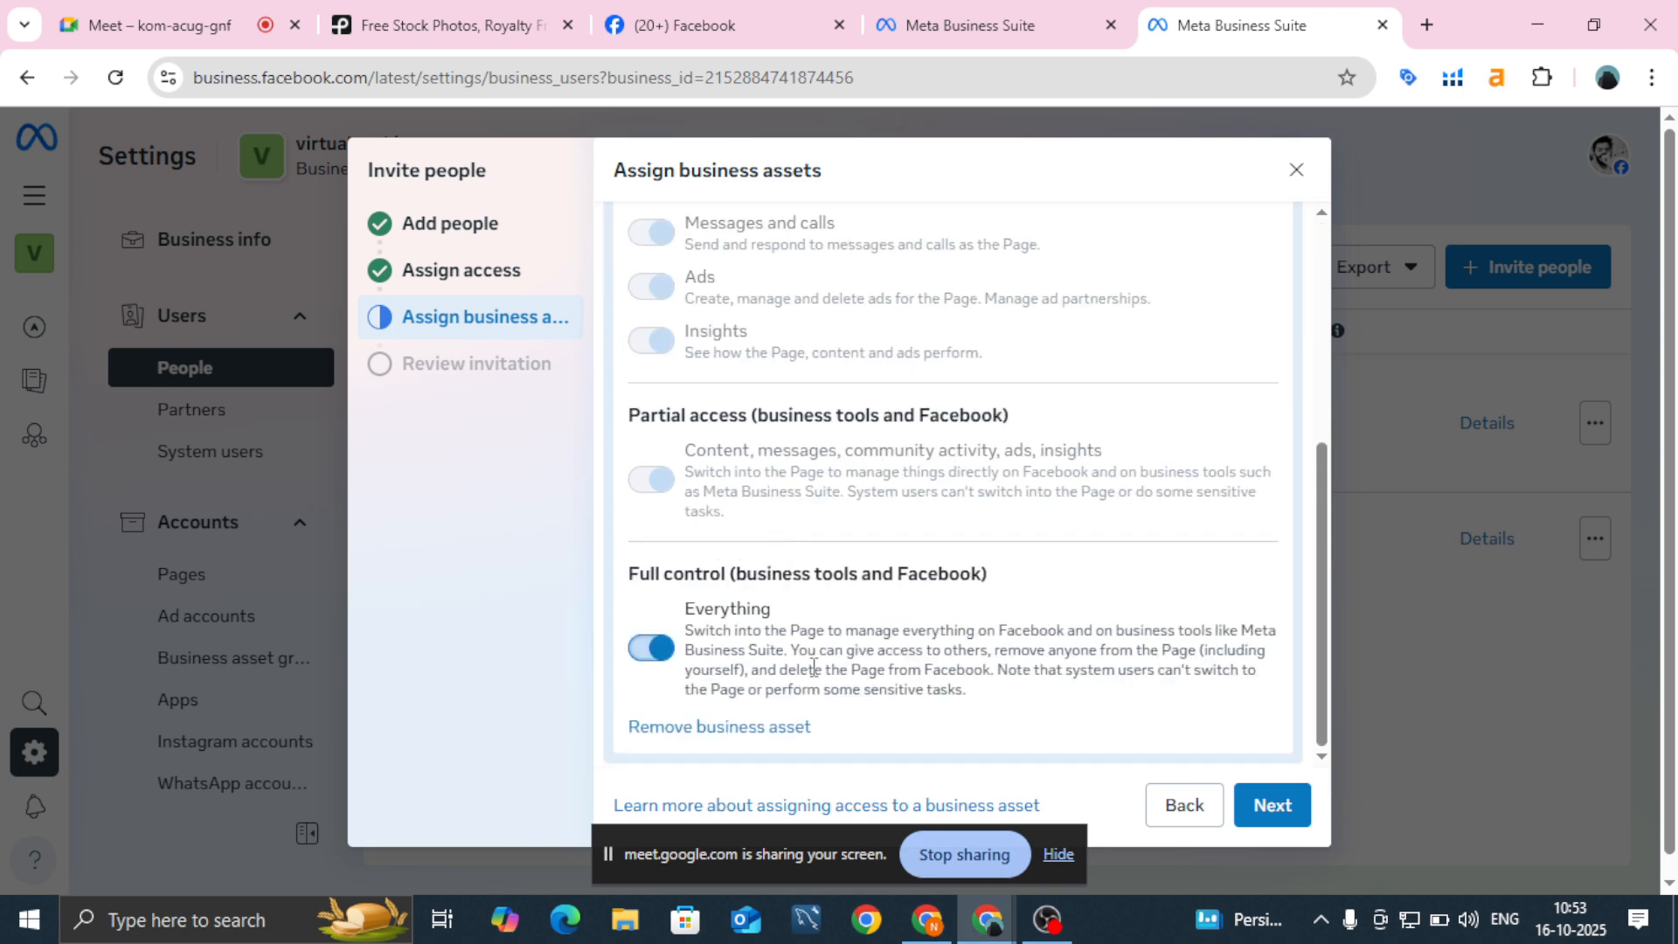
{"action": "left_click", "coordinate": [1263, 811]}
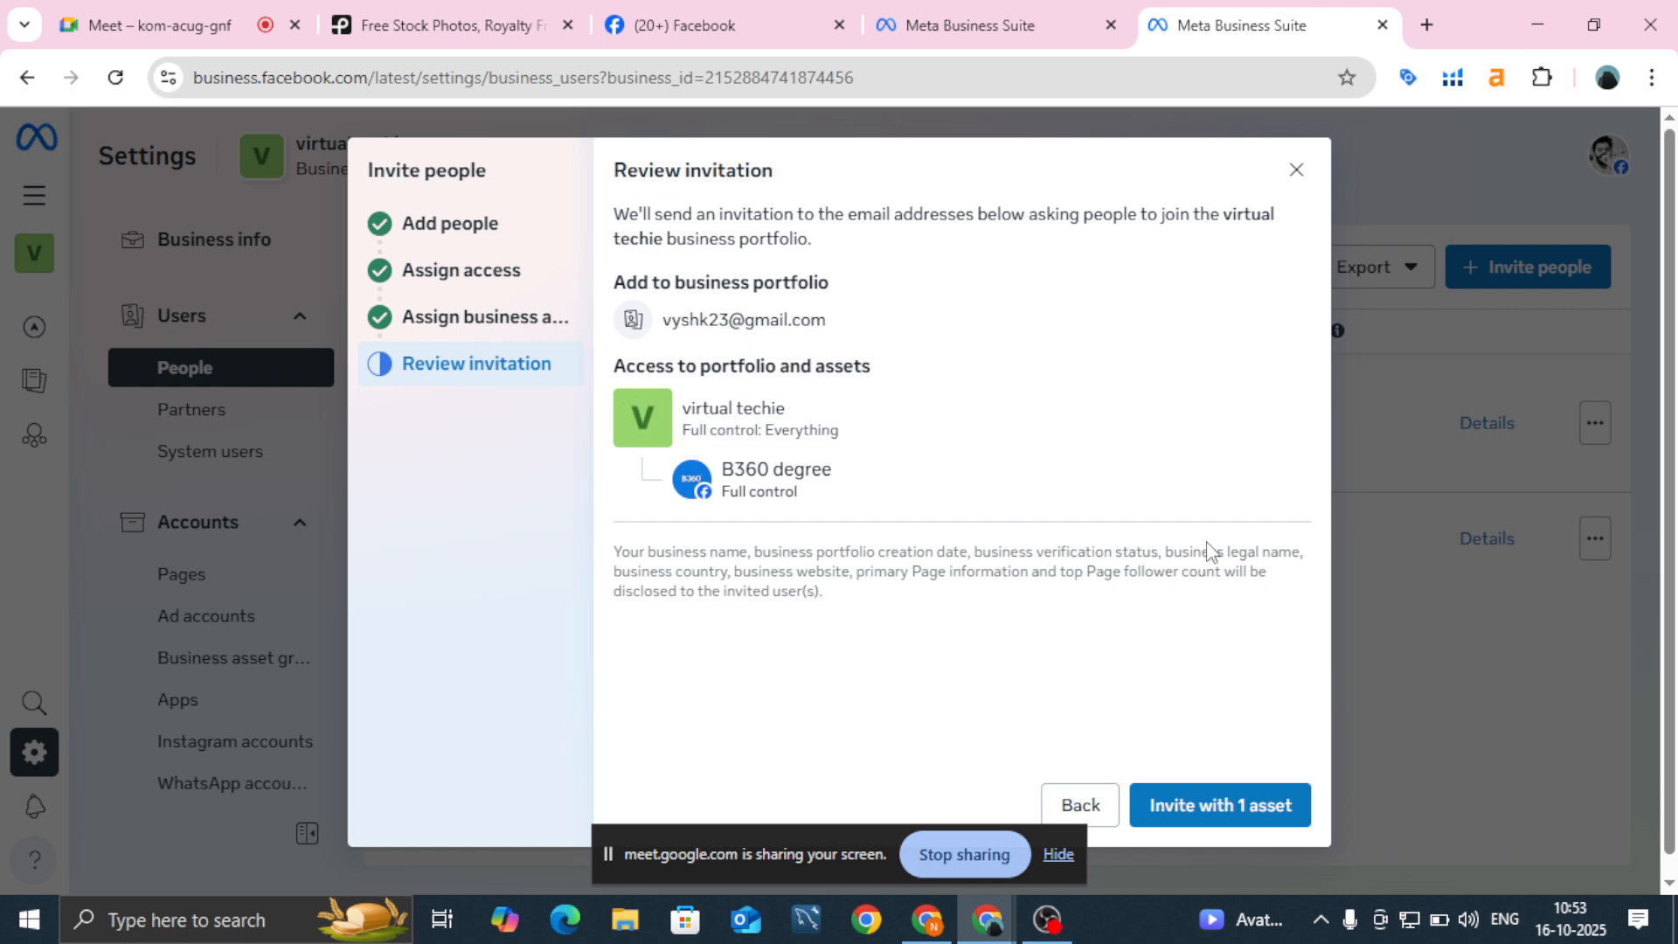
Step: Close the invitation without sending it, confirming with Yes, close
{"action": "left_click", "coordinate": [1297, 170]}
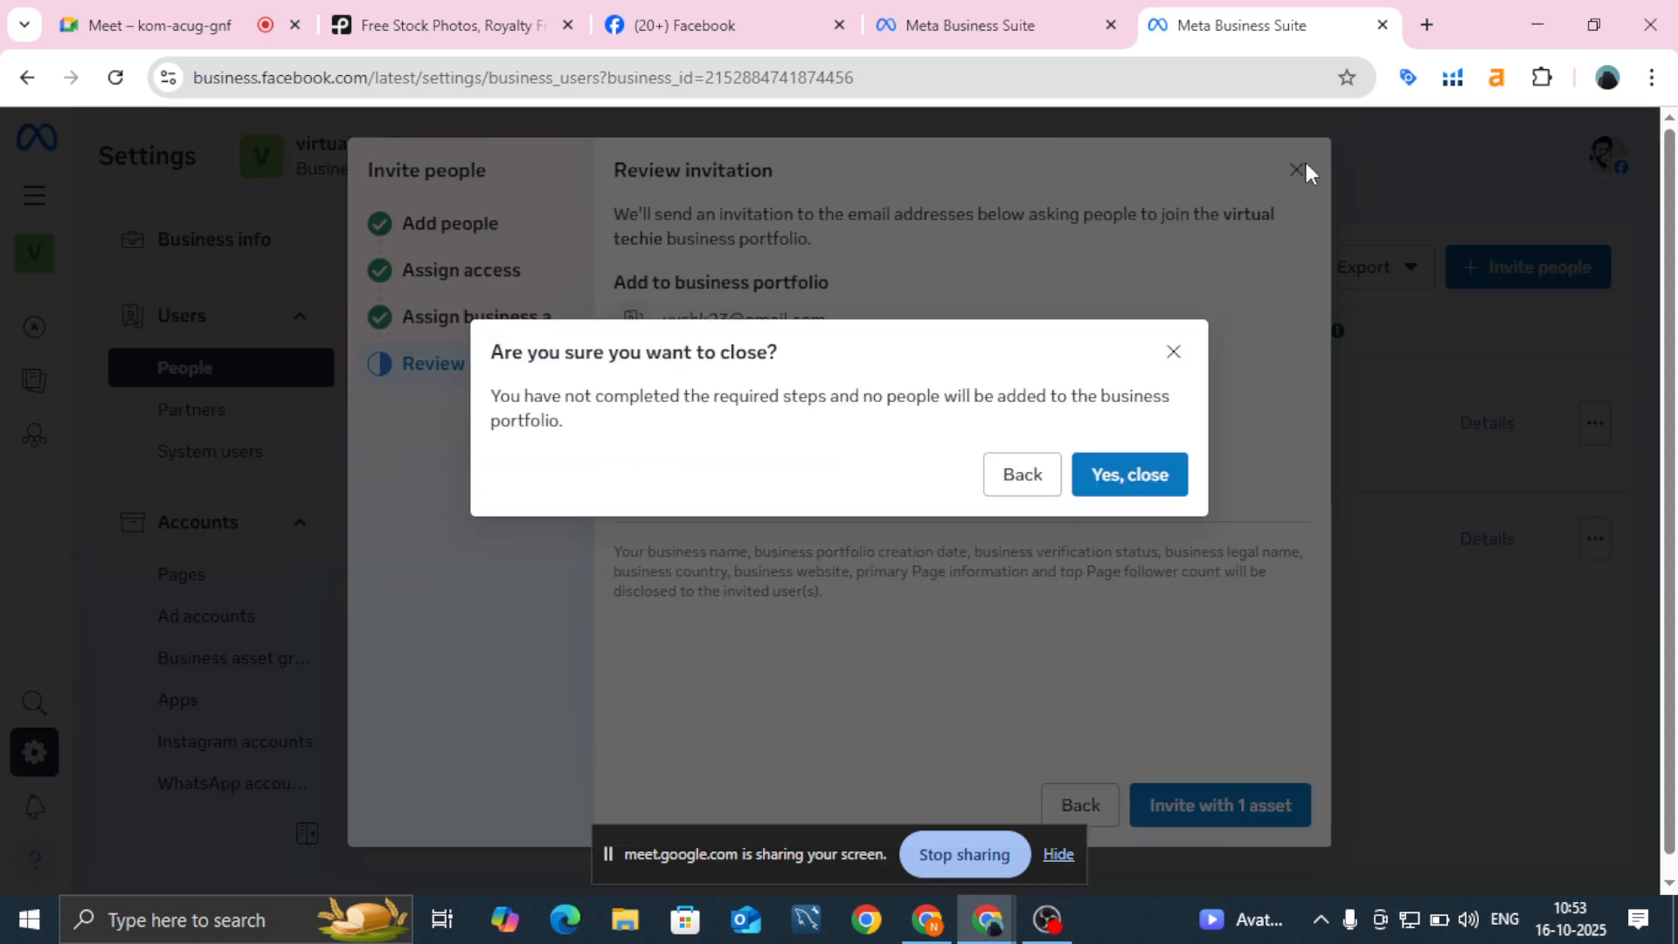
{"action": "left_click", "coordinate": [1150, 469]}
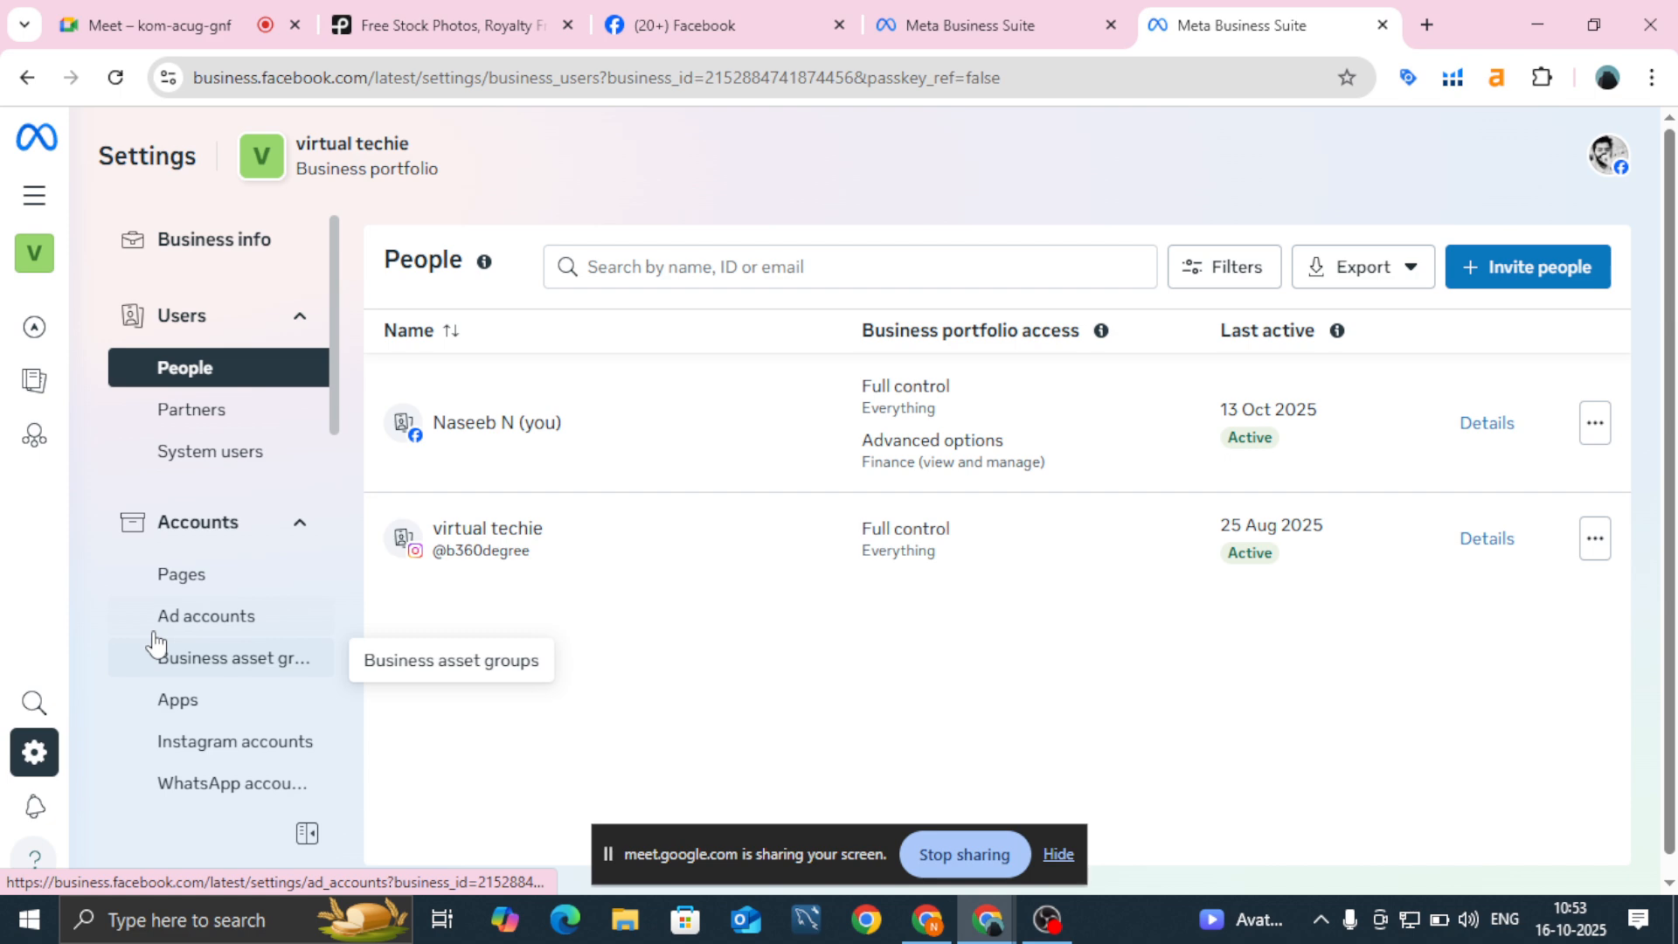
Step: Open the b360 ad account in Ads Manager from Ad accounts and switch to its tab
{"action": "left_click", "coordinate": [173, 622]}
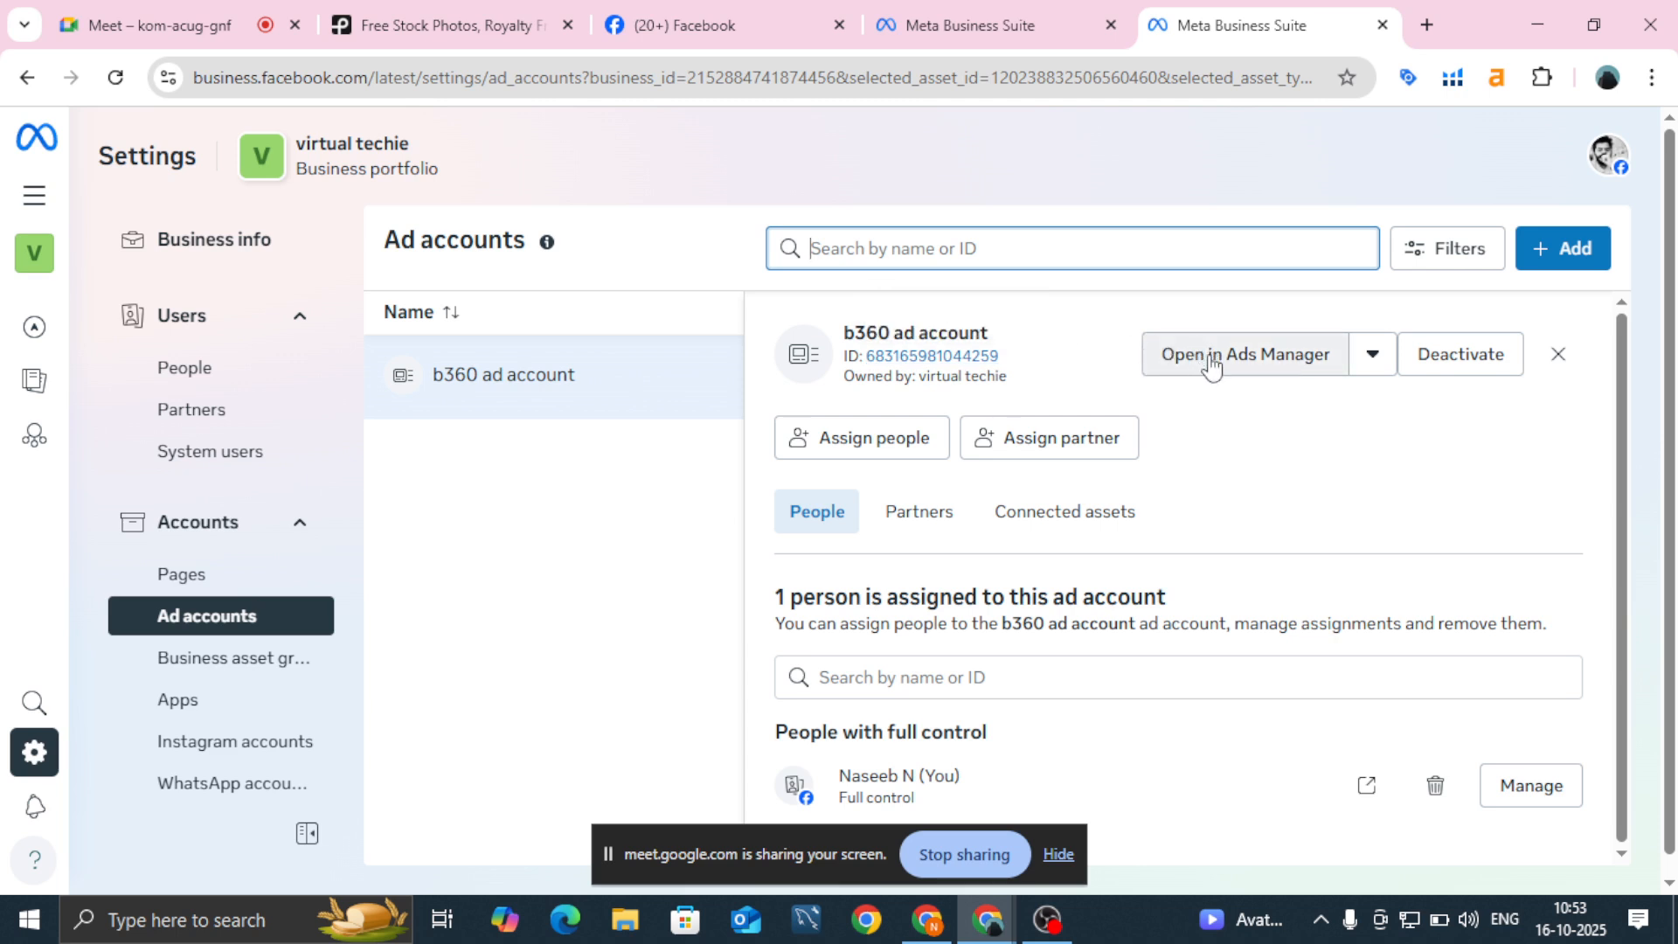
{"action": "left_click", "coordinate": [1211, 363]}
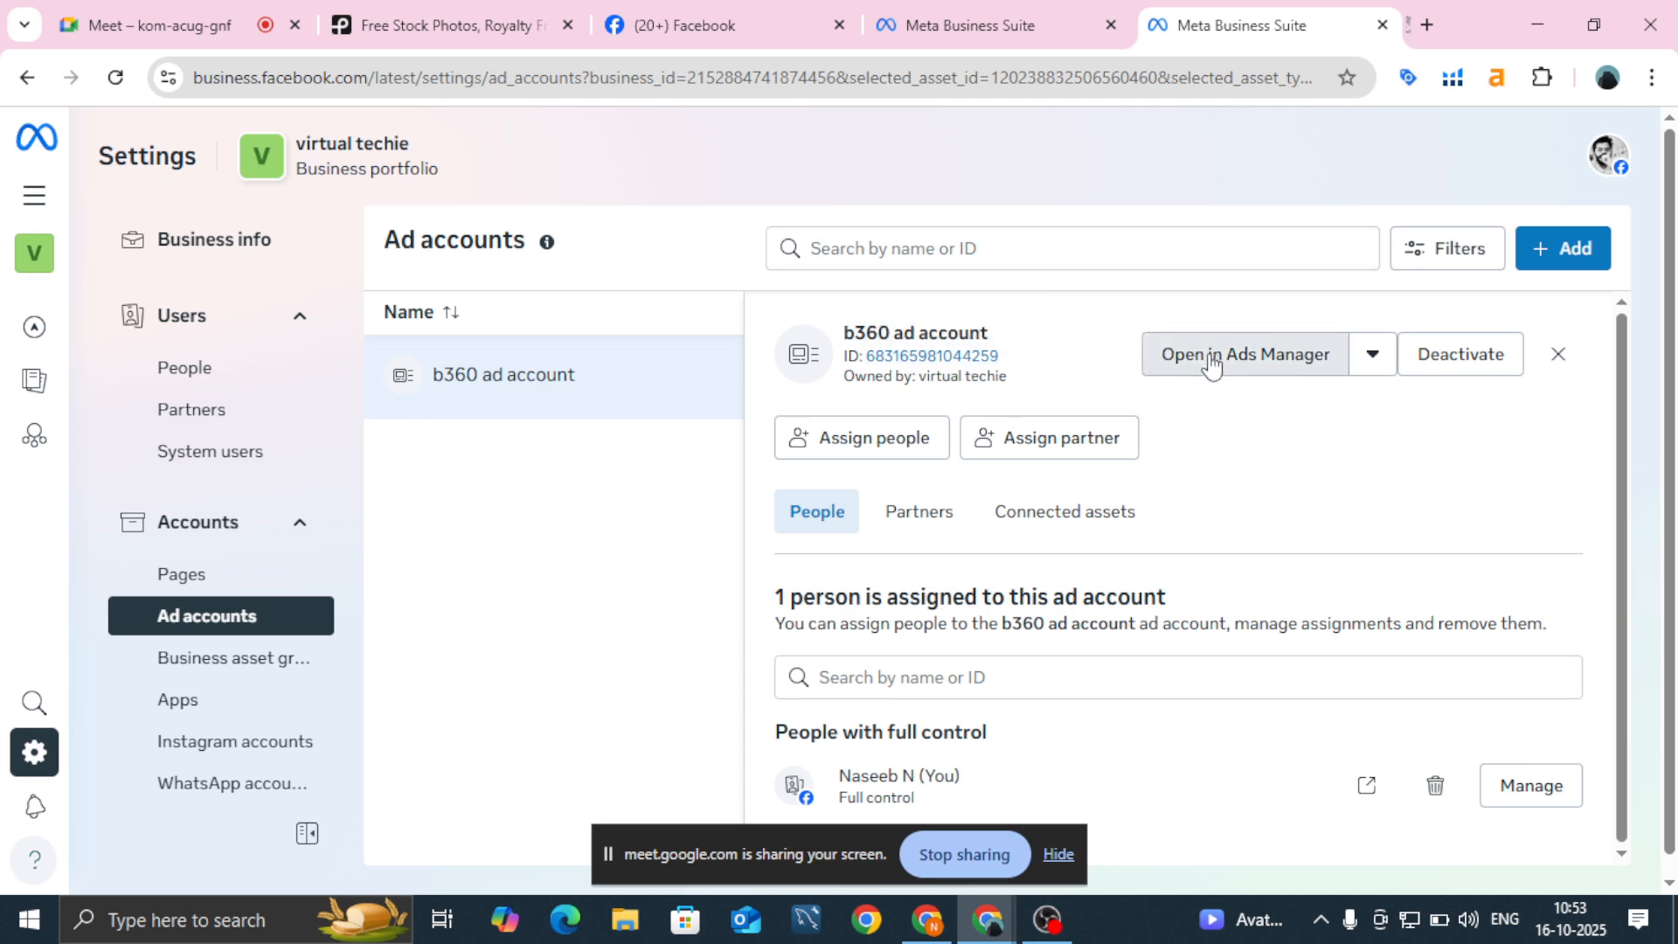
{"action": "left_click", "coordinate": [1244, 23]}
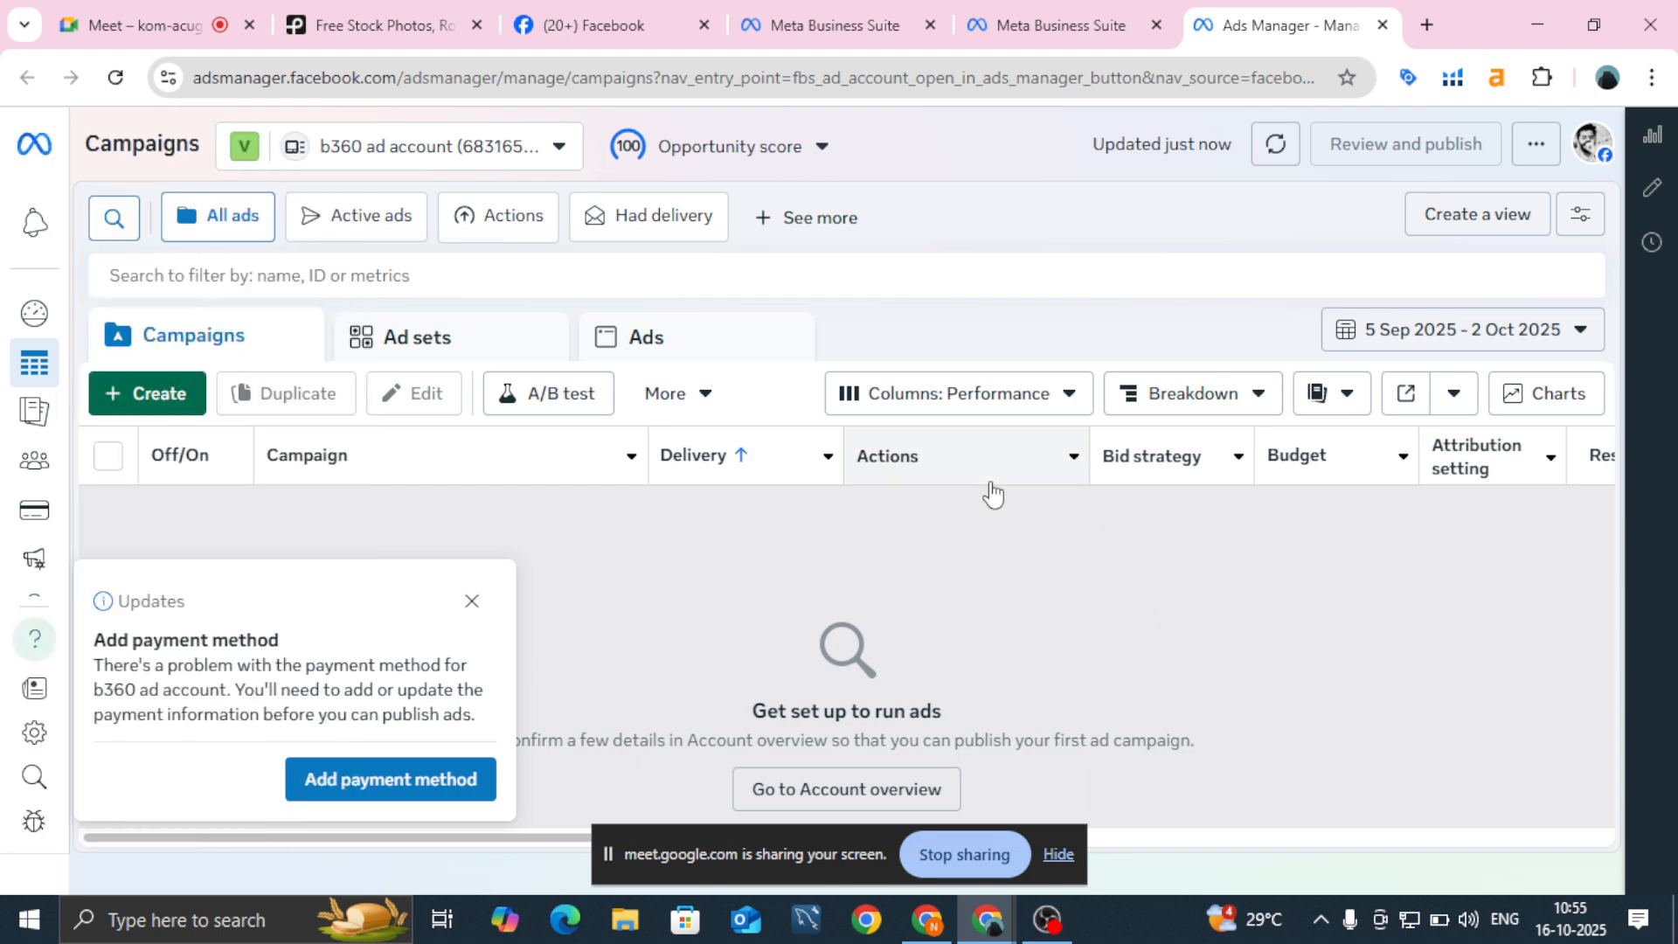
Step: Close the Add payment method popup on the b360 ad account's Campaigns page
{"action": "left_click", "coordinate": [471, 602]}
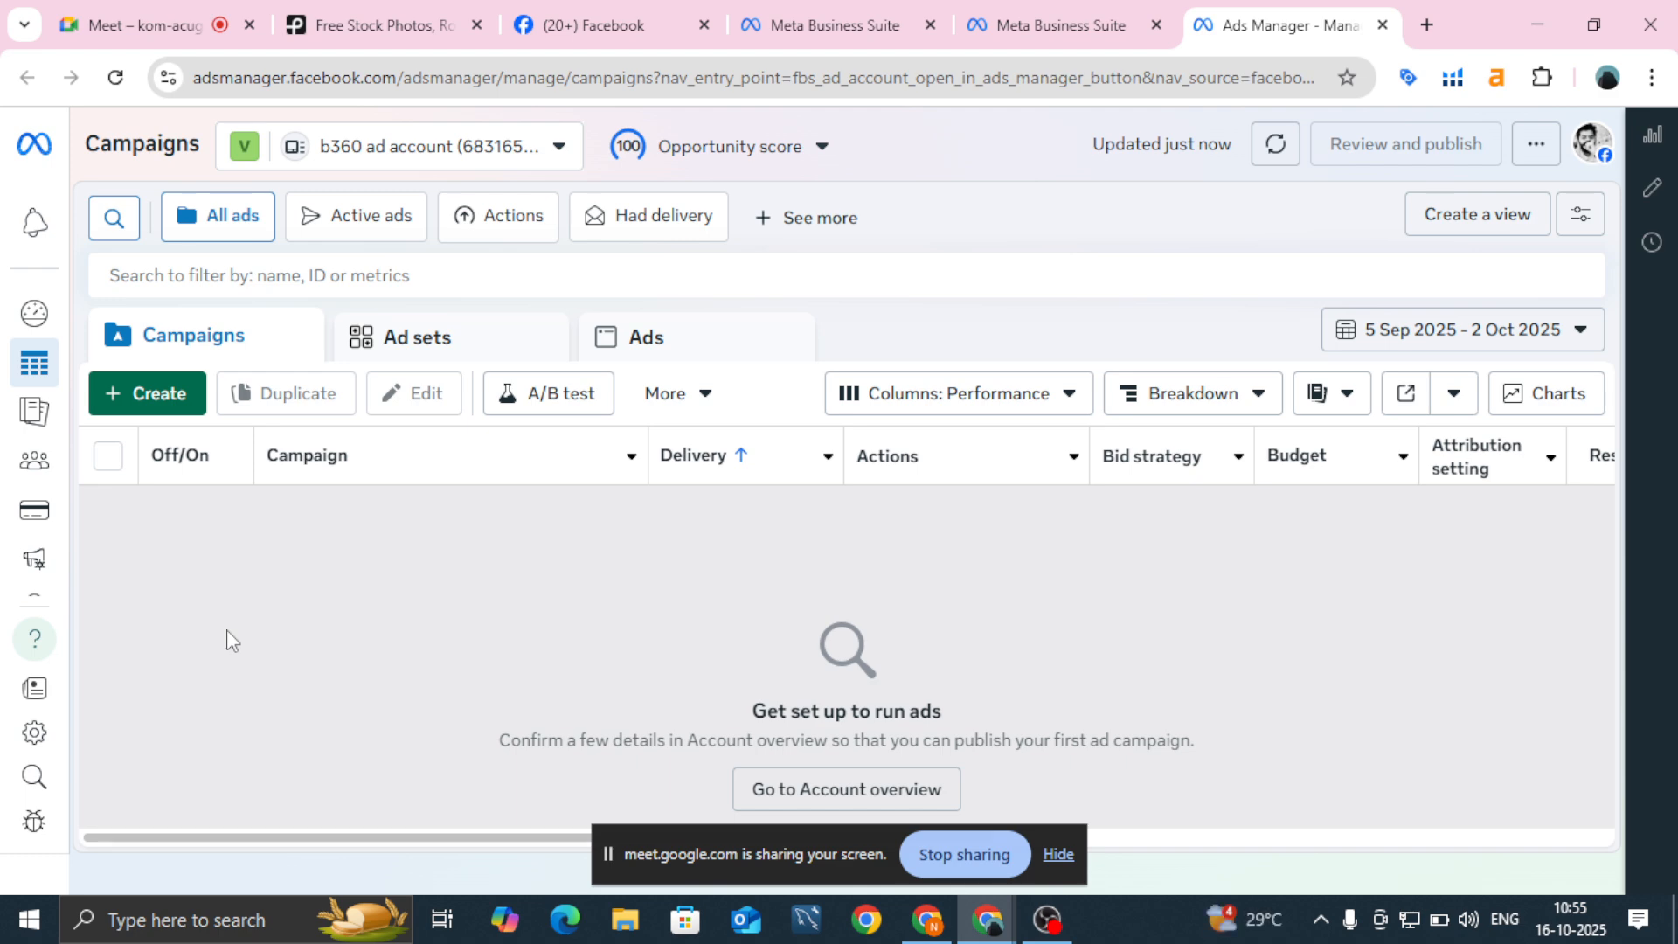
Step: Open the b360 account's Billing & payments page and begin adding payment information
{"action": "mouse_move", "coordinate": [8, 446]}
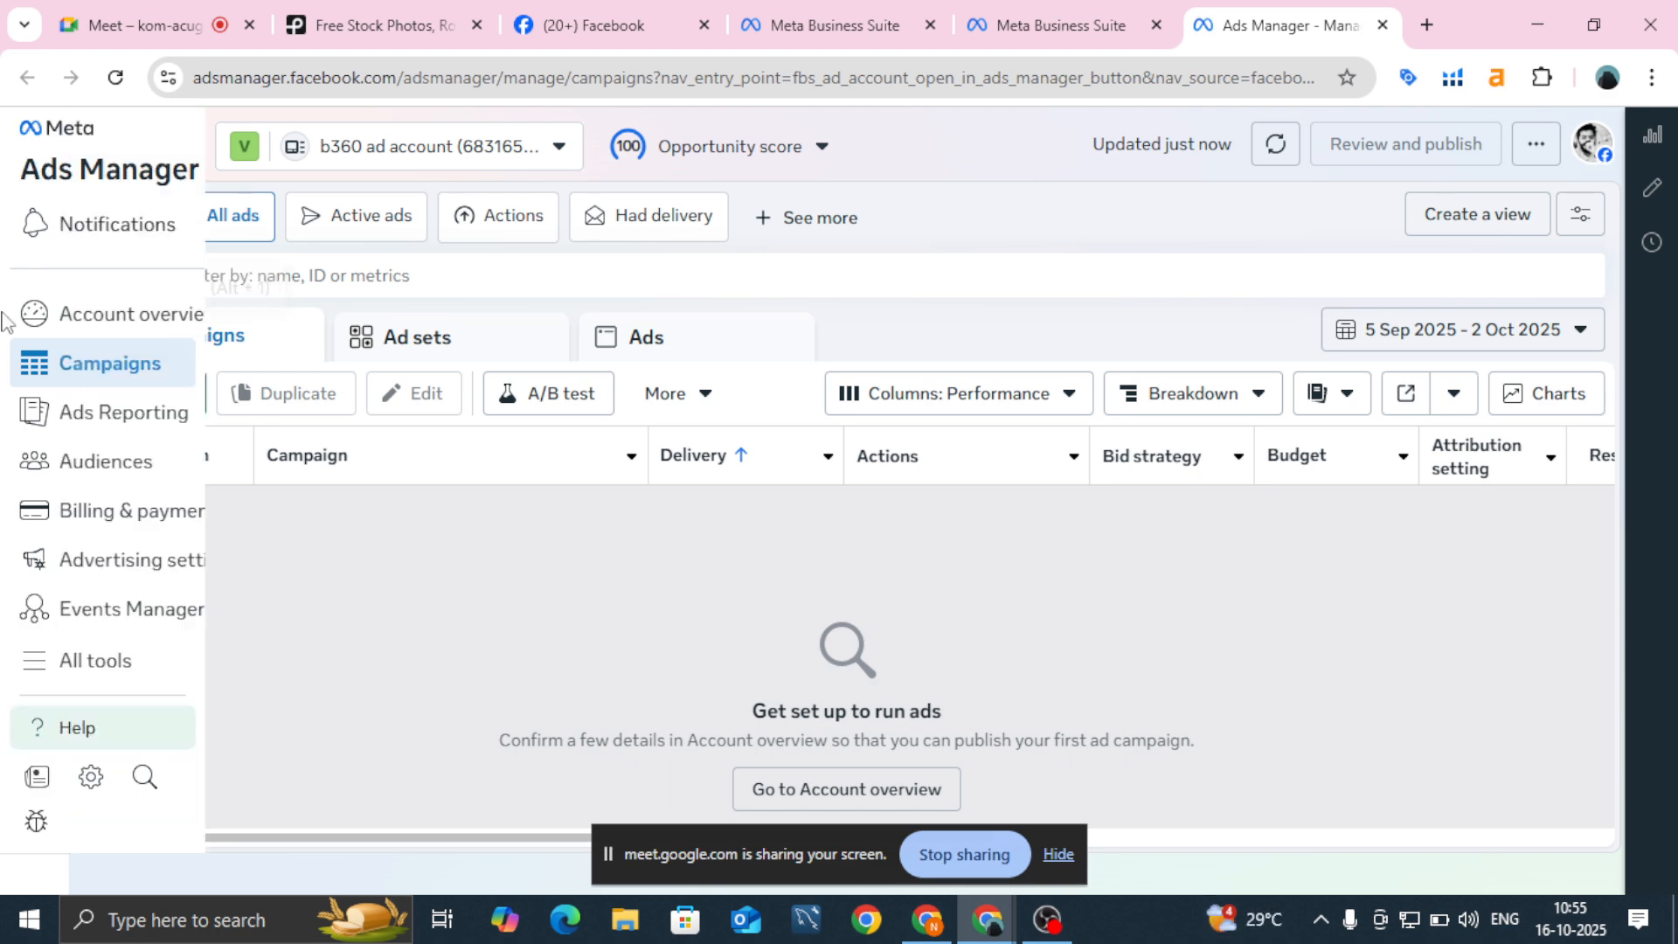
{"action": "left_click", "coordinate": [31, 525]}
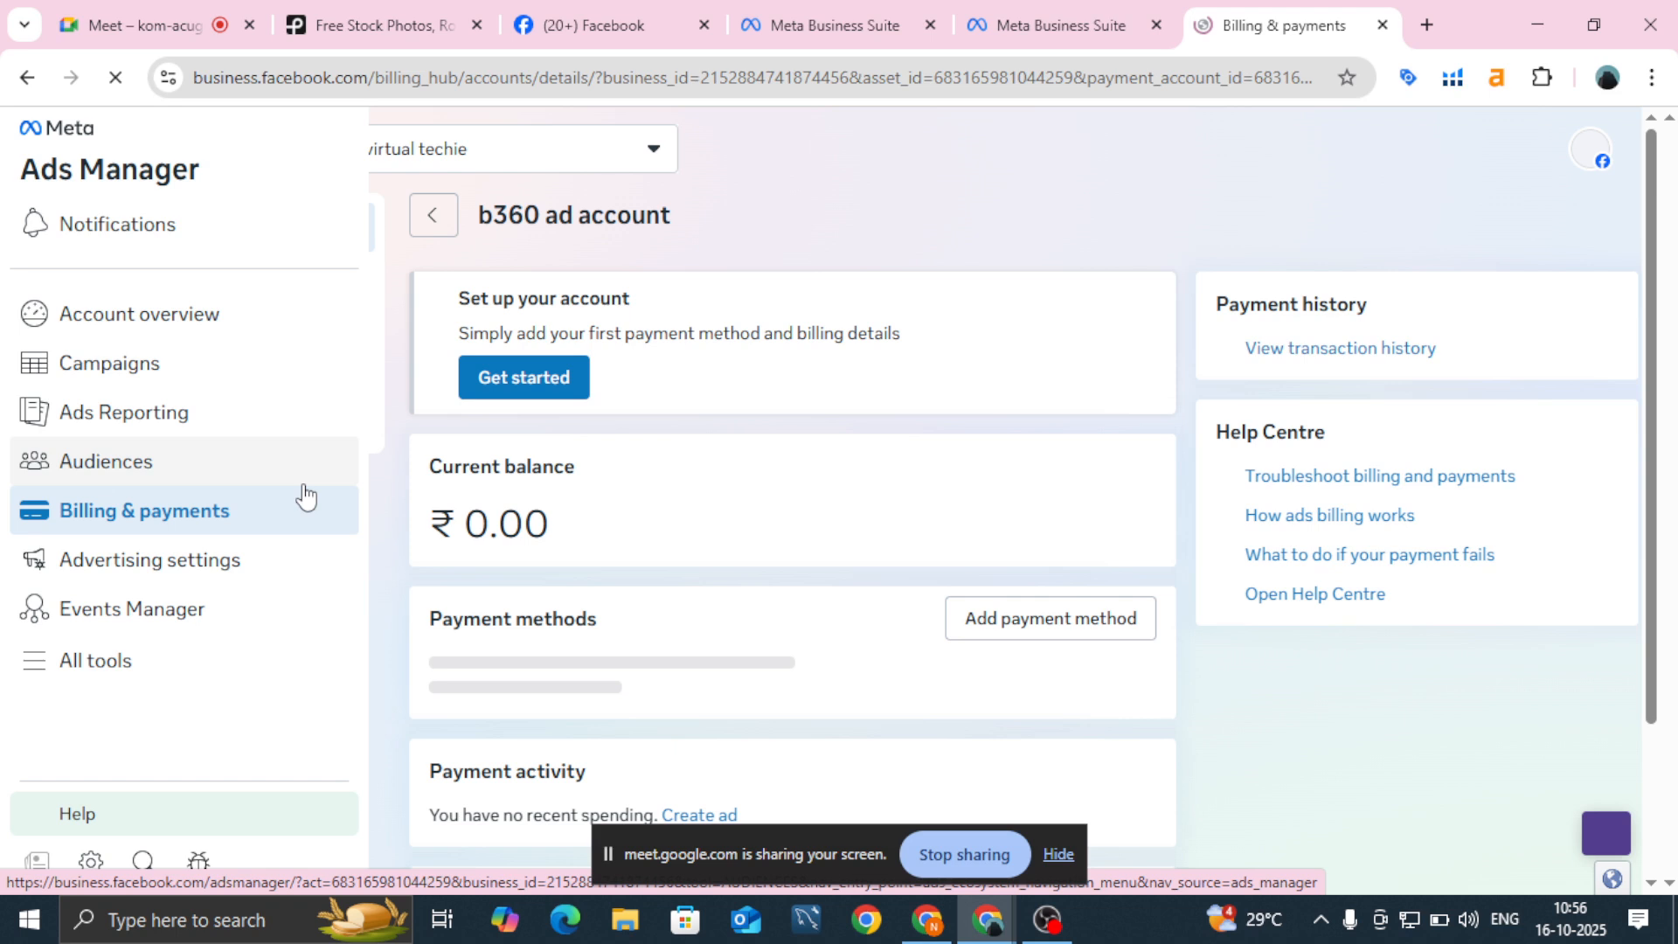
{"action": "left_click", "coordinate": [1115, 630]}
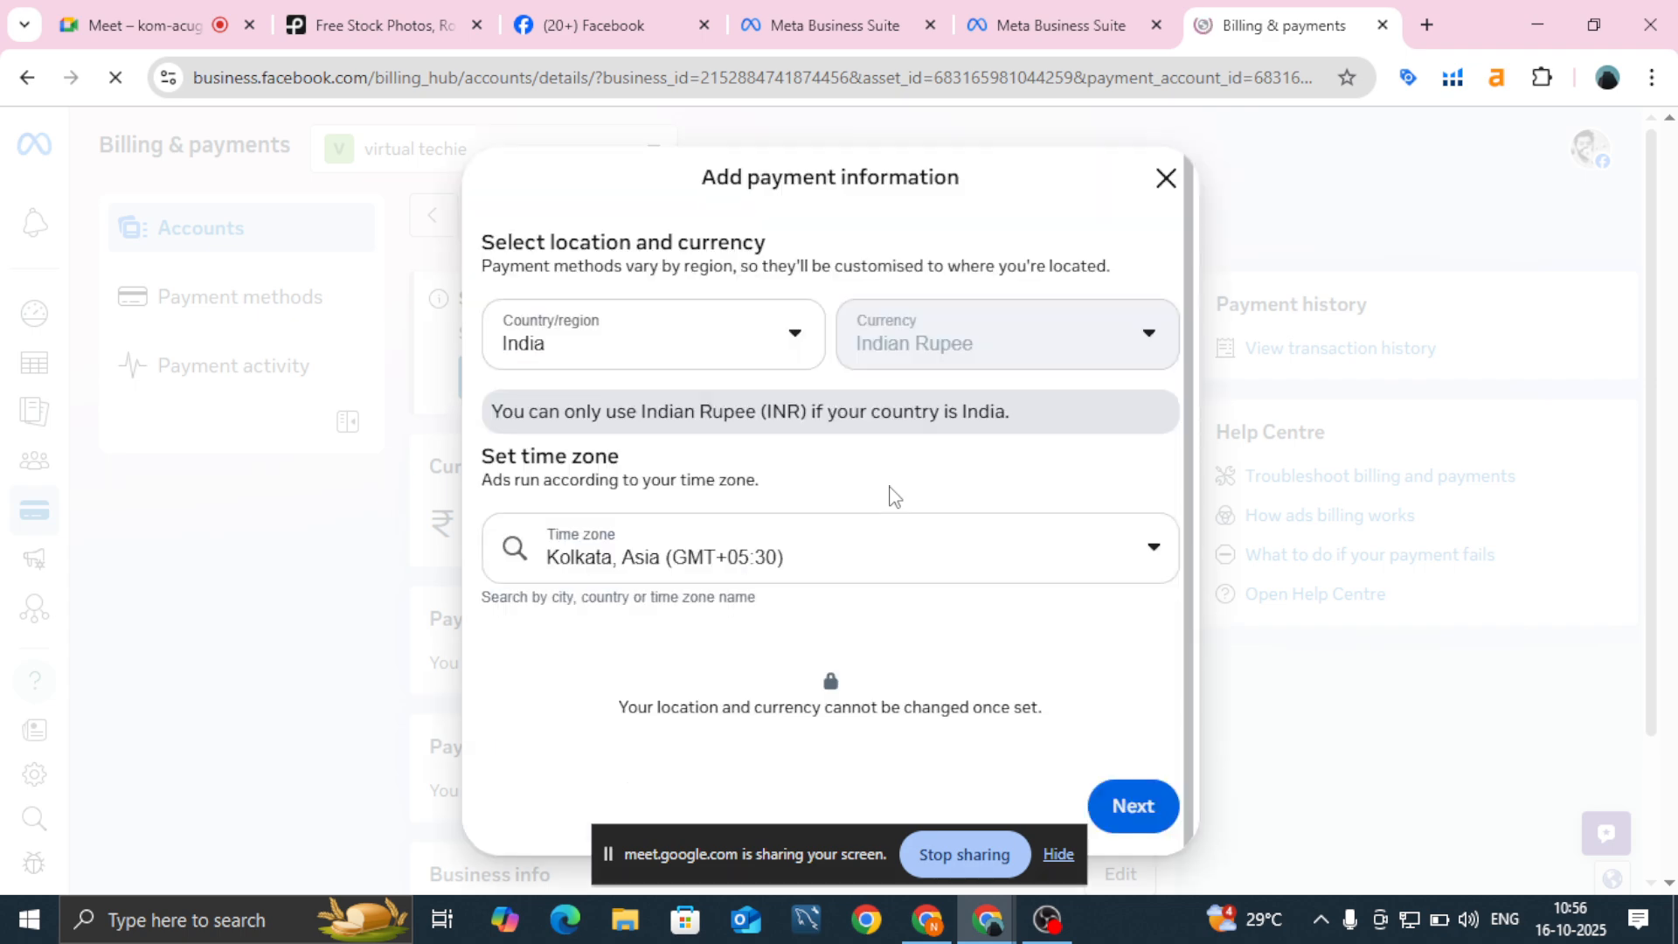
Step: Accept India, Indian Rupee and Kolkata time zone, then close the payment setup unsaved
{"action": "left_click", "coordinate": [1138, 811]}
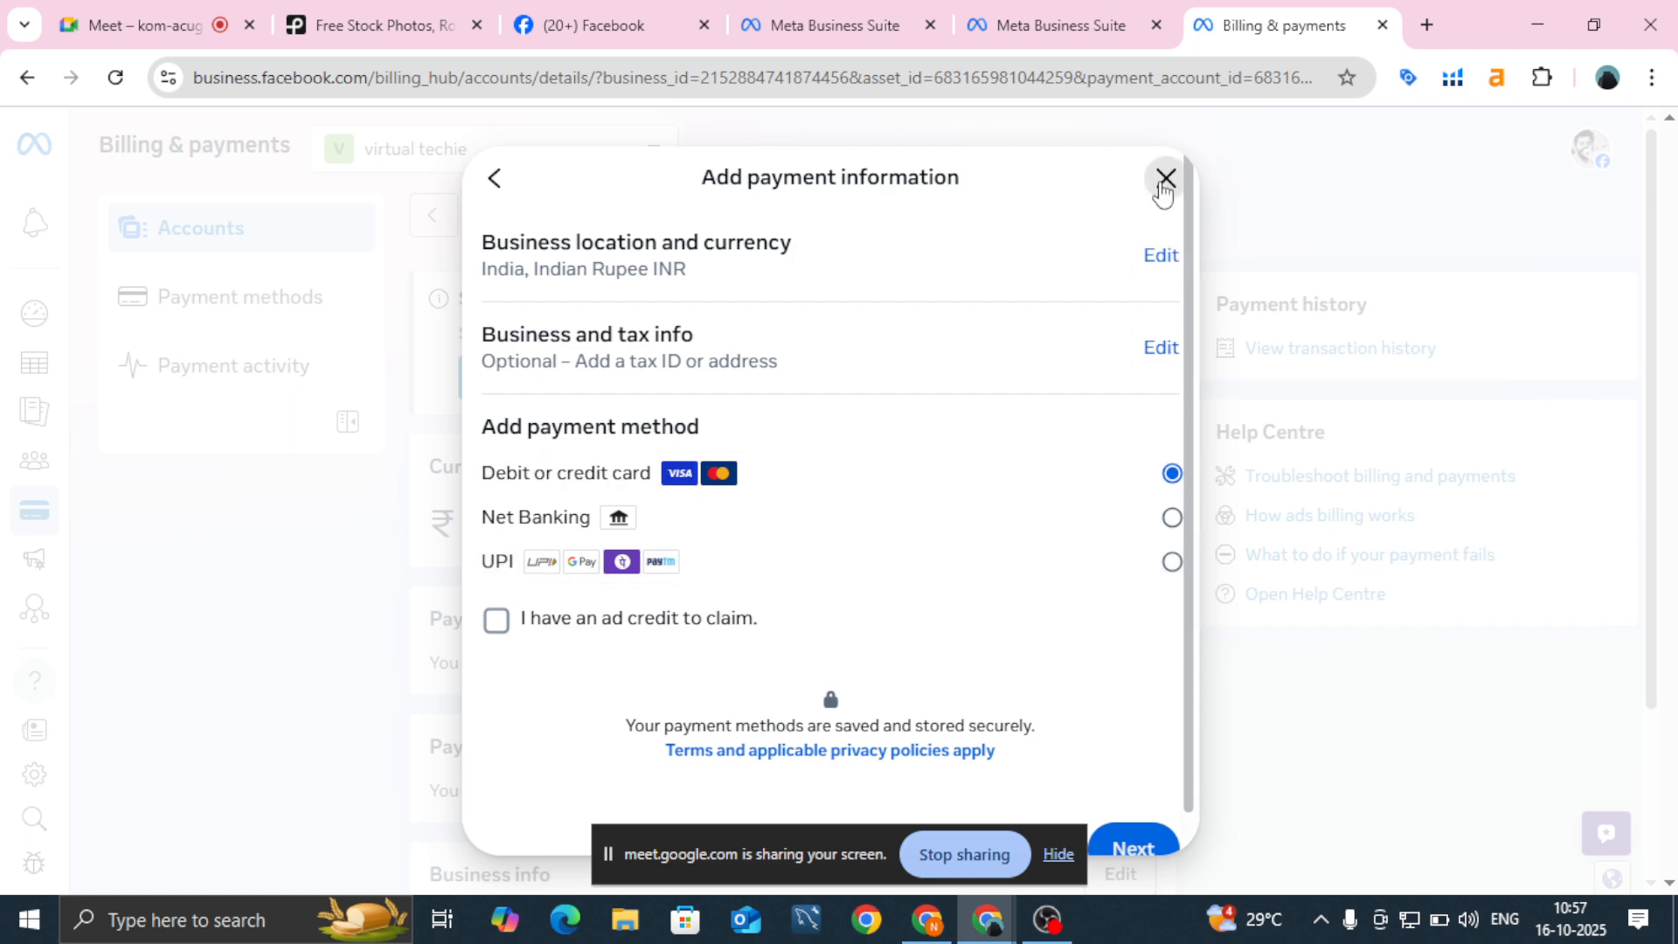
{"action": "left_click", "coordinate": [1165, 181]}
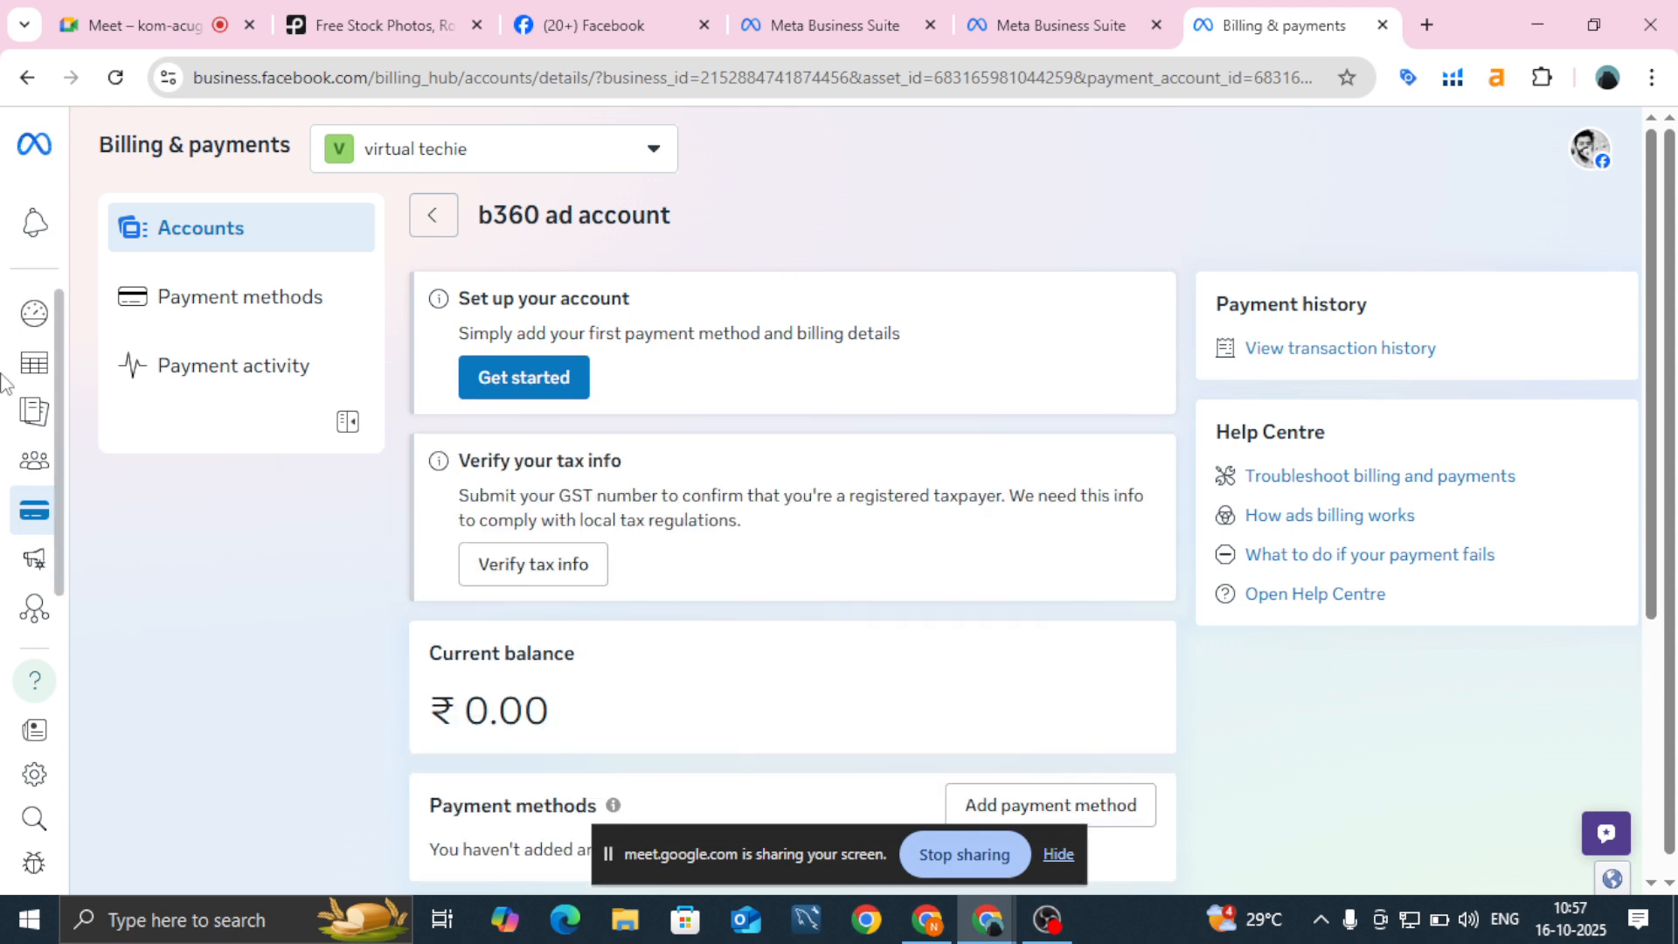
Step: Return from billing to the b360 ad account's Campaigns page via the sidebar
{"action": "mouse_move", "coordinate": [9, 383]}
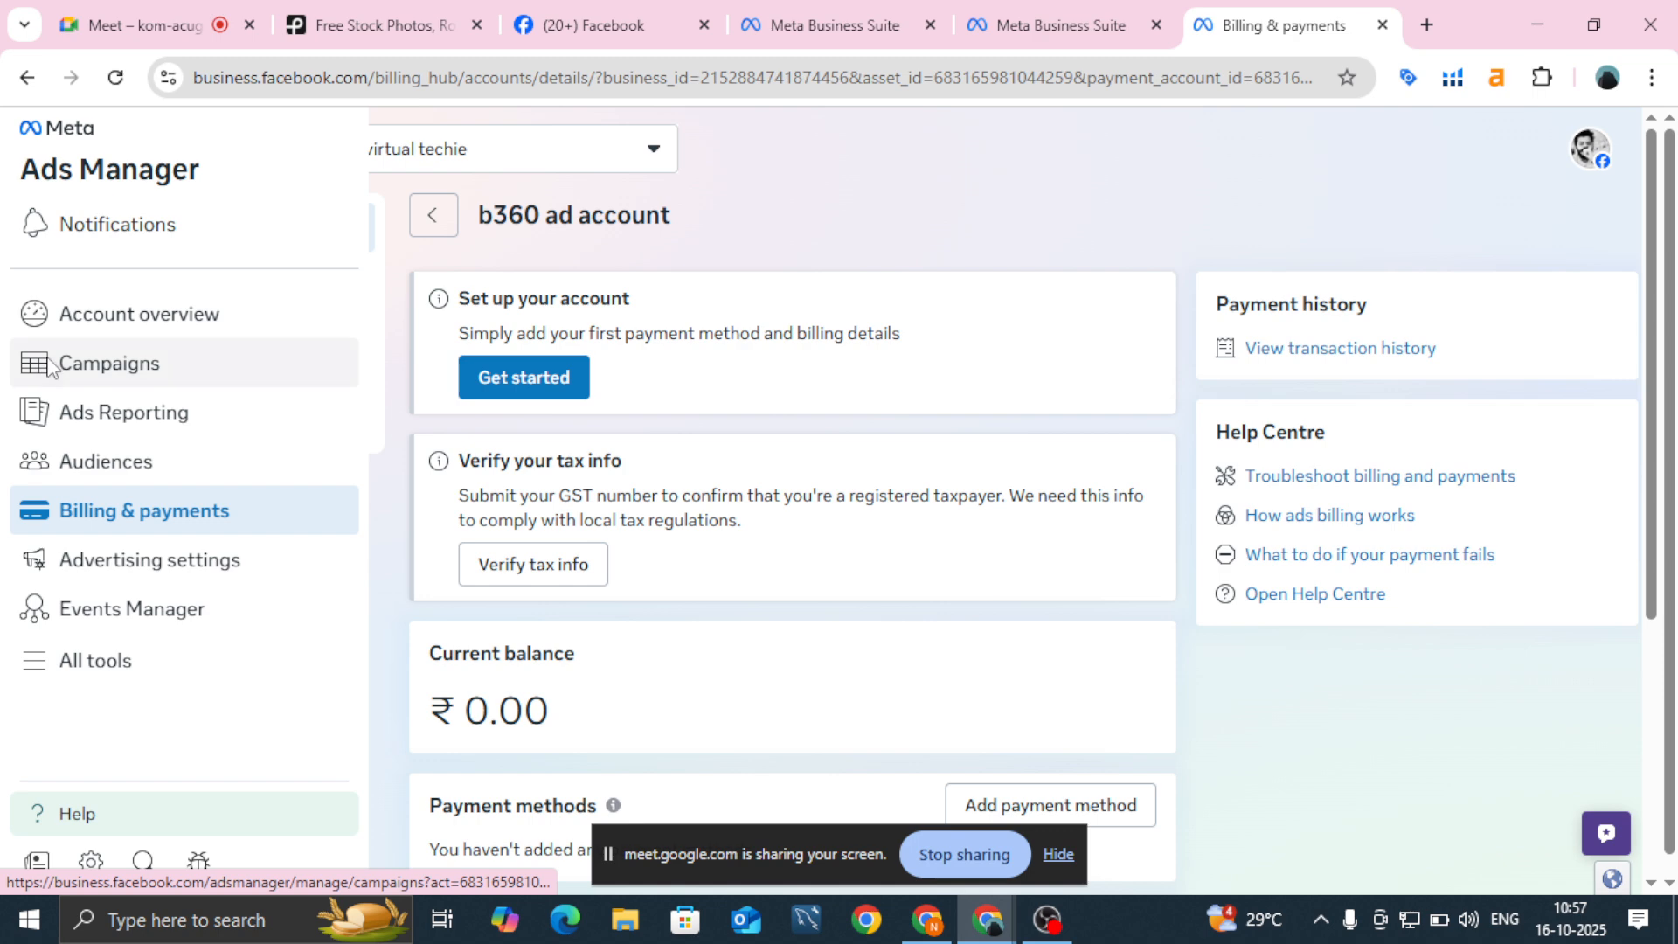
{"action": "left_click", "coordinate": [50, 370]}
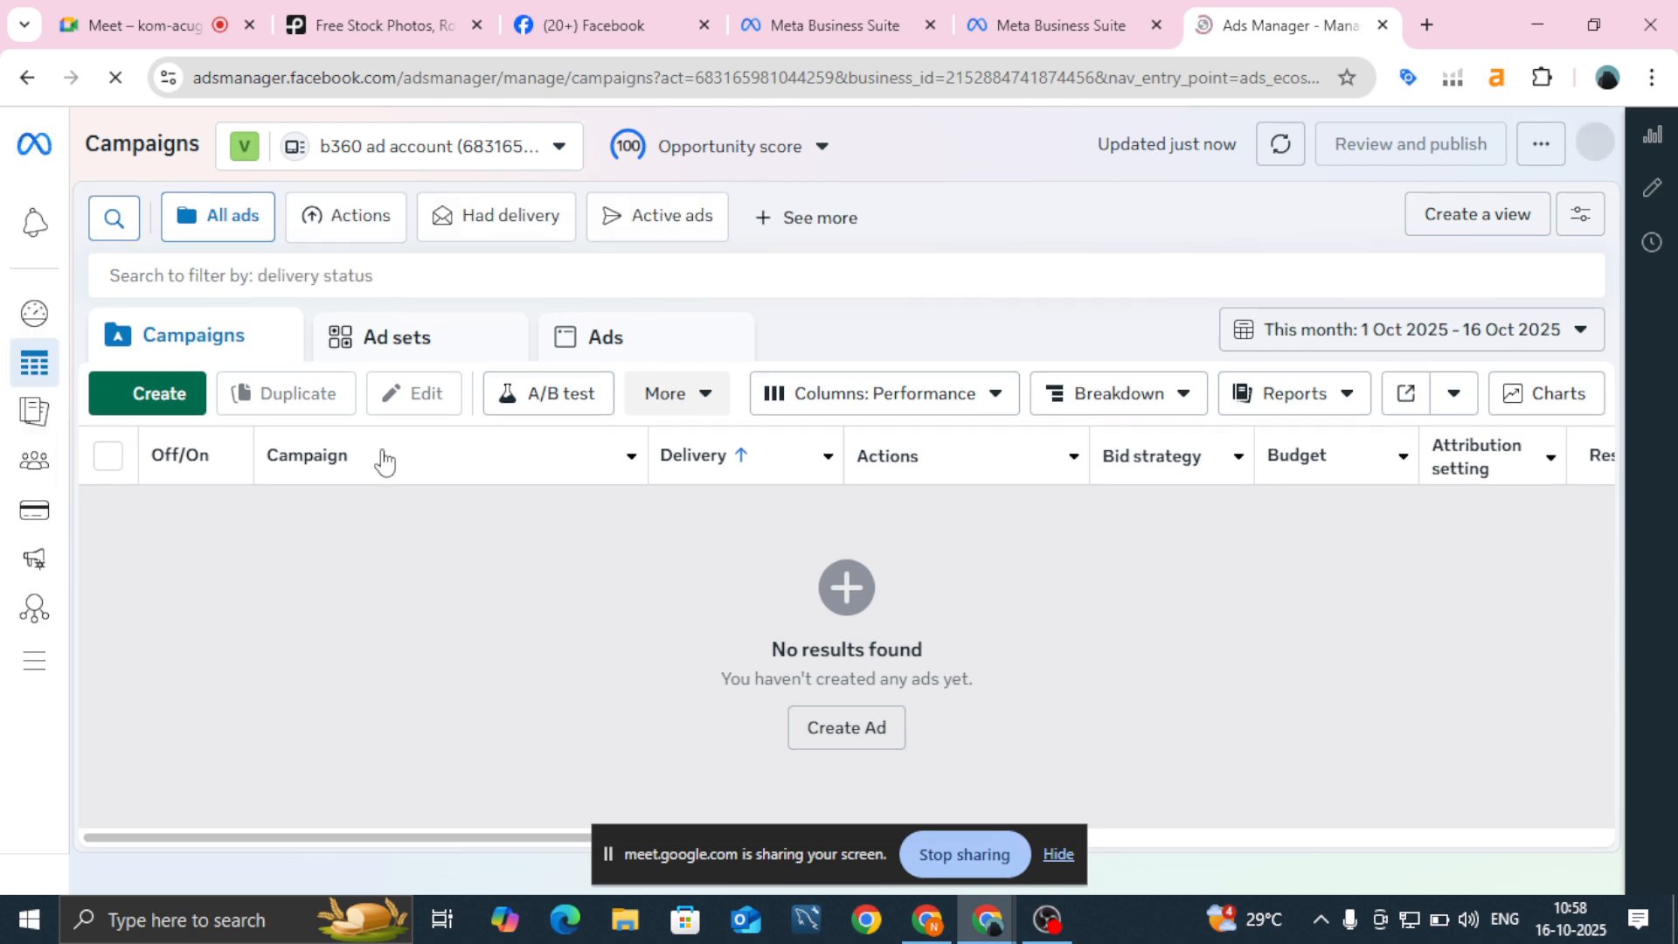
Step: Expand the full side menu over the empty Campaigns page
{"action": "mouse_move", "coordinate": [37, 416]}
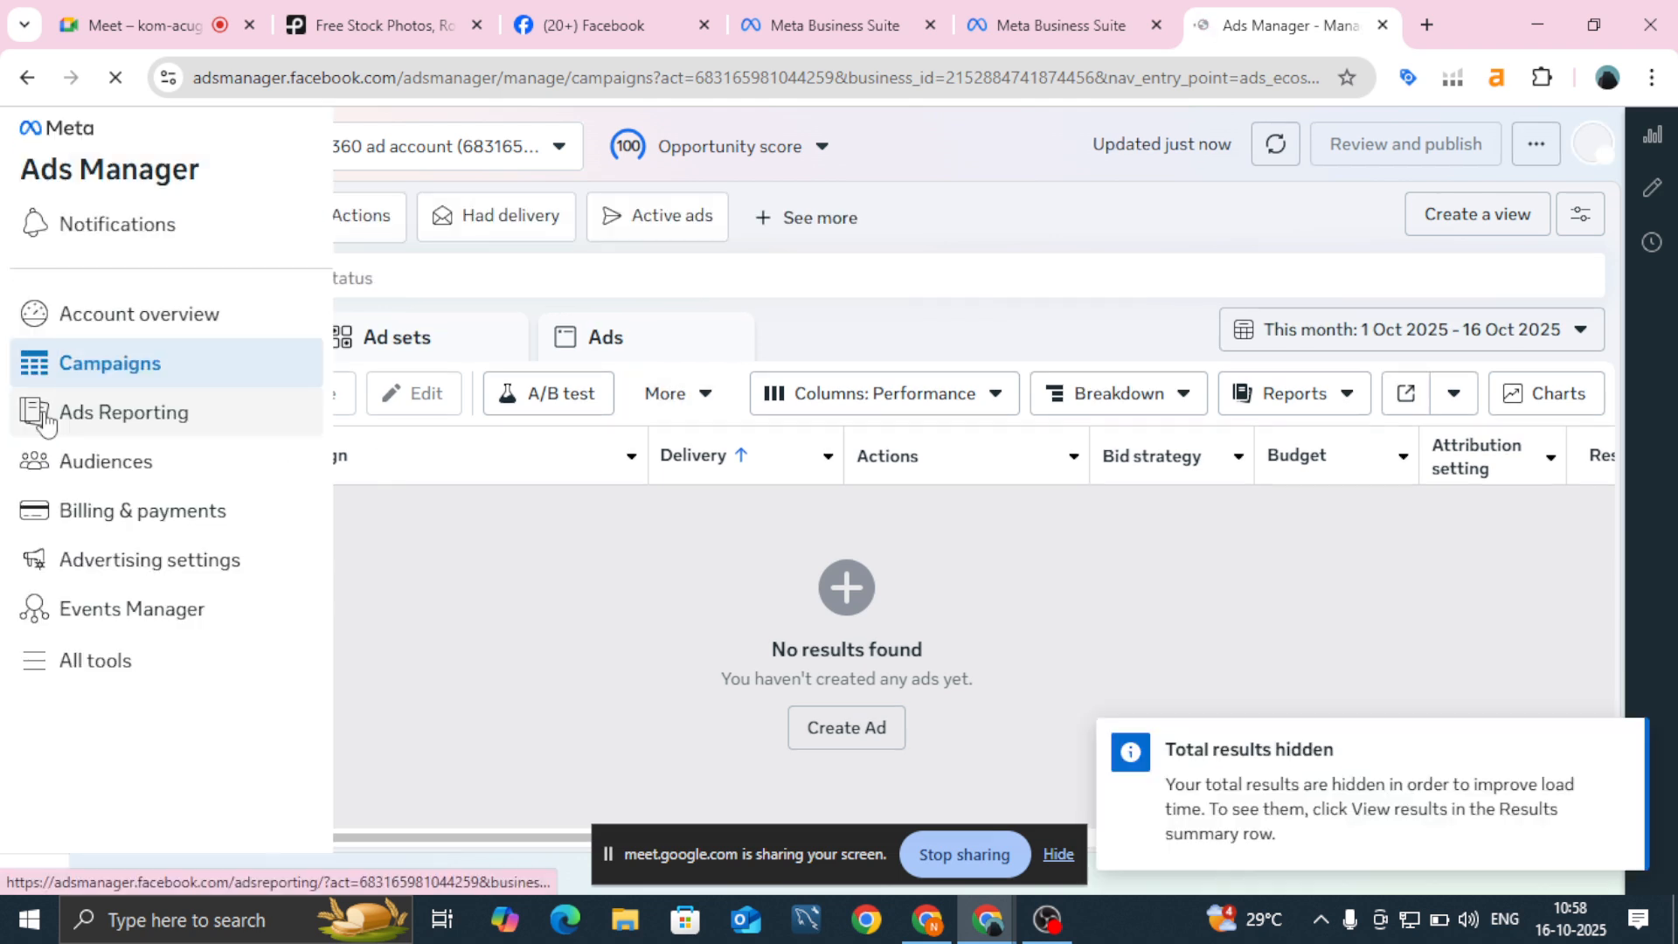